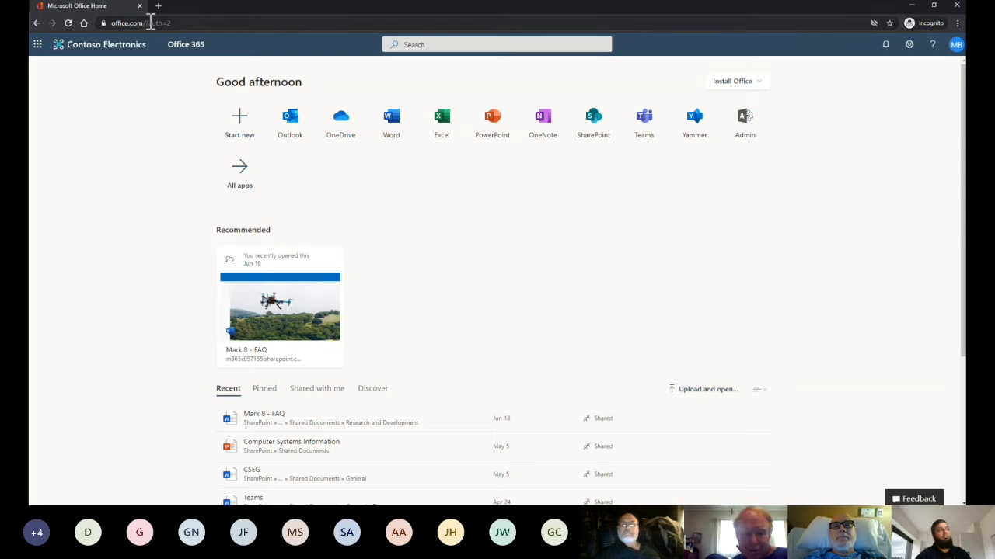
# Check the signed-in account's details and browse the full list of Office 365 apps.
pyautogui.click(956, 45)
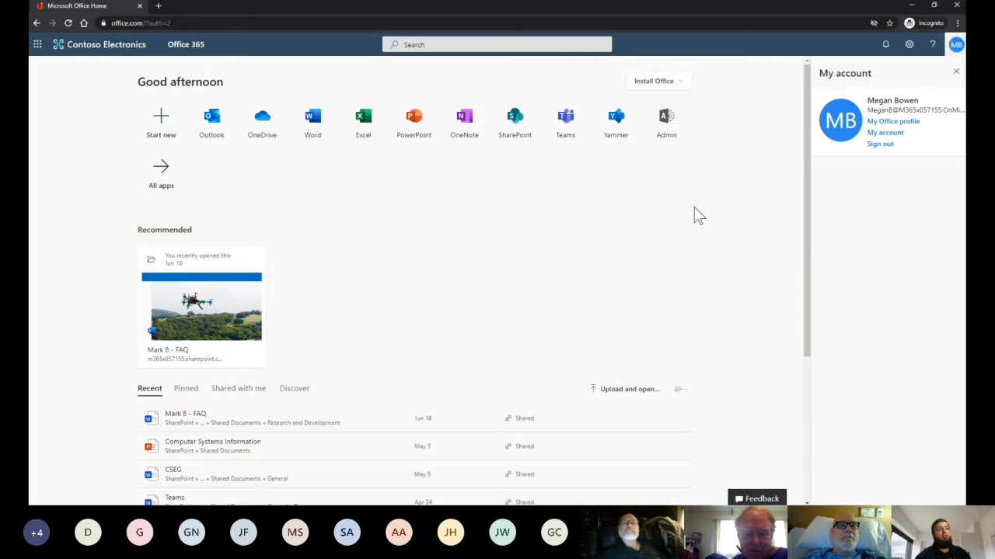
pyautogui.click(956, 45)
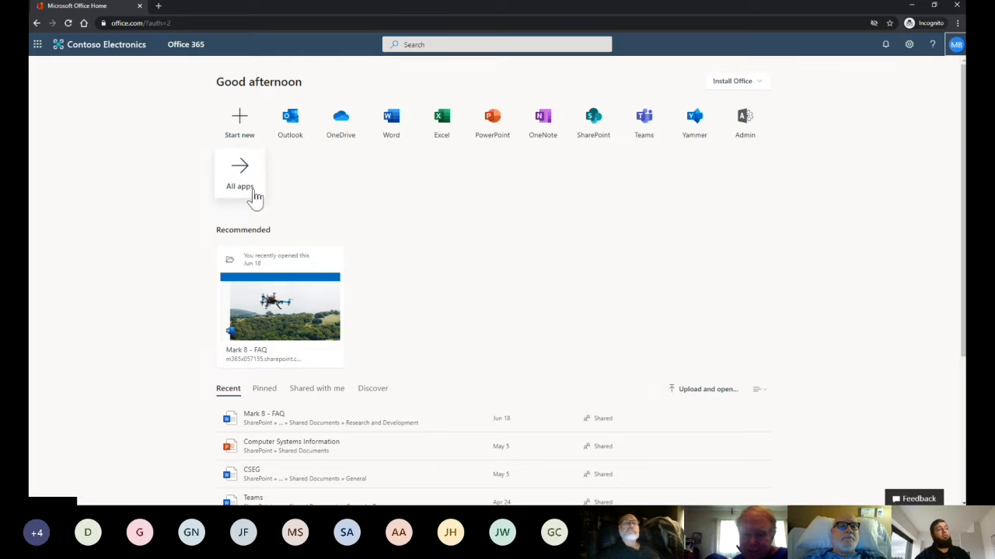
pyautogui.click(248, 163)
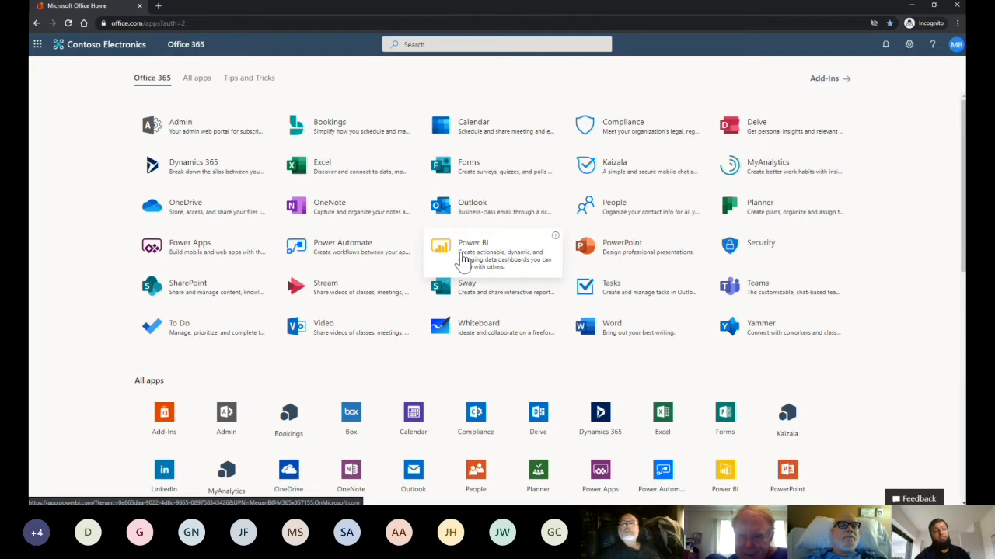
pyautogui.scroll(-2, 459, 263)
pyautogui.scroll(-1, 454, 262)
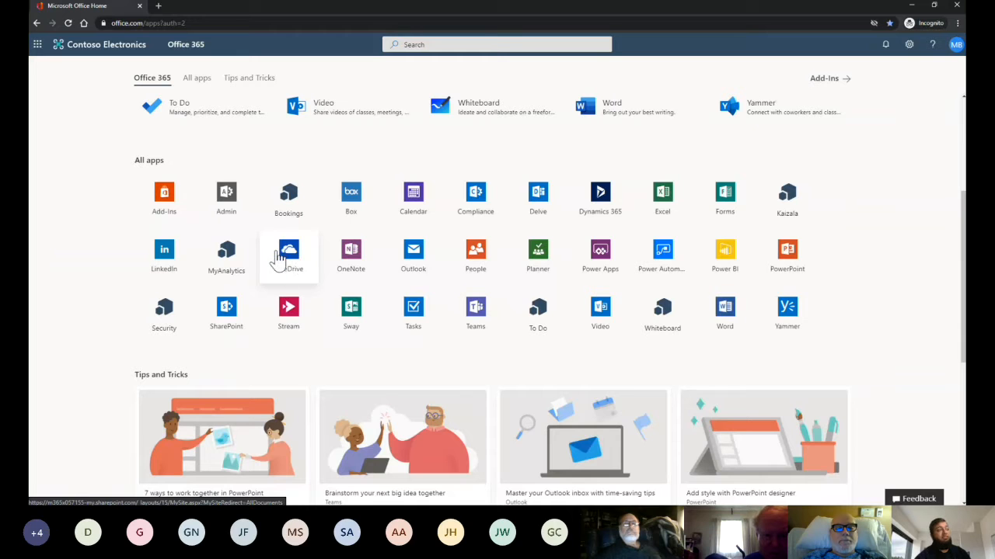
pyautogui.scroll(2, 122, 260)
pyautogui.scroll(2, 125, 261)
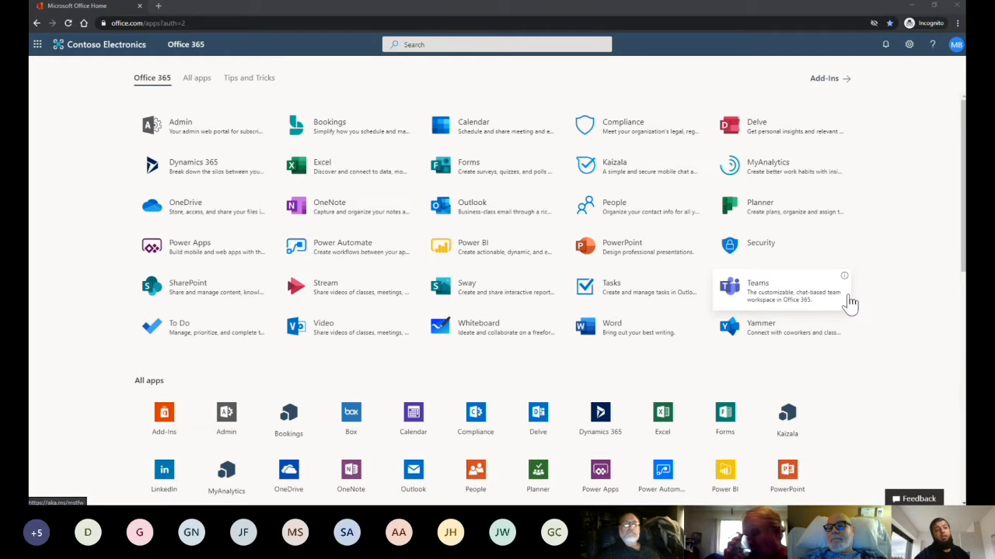
# Launch Teams from the Office 365 app list, closing its first browser tab and launching it again.
pyautogui.click(785, 292)
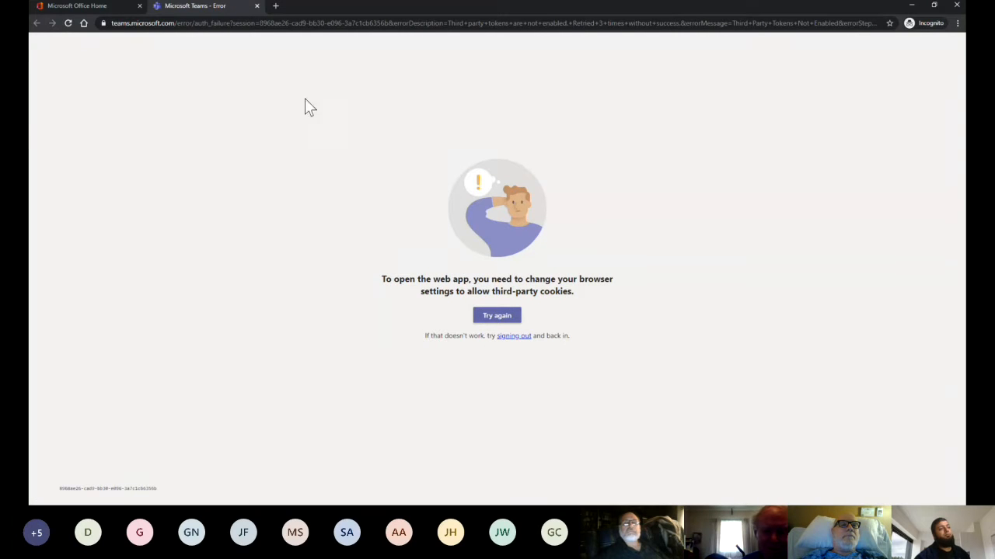
pyautogui.click(257, 6)
pyautogui.click(755, 281)
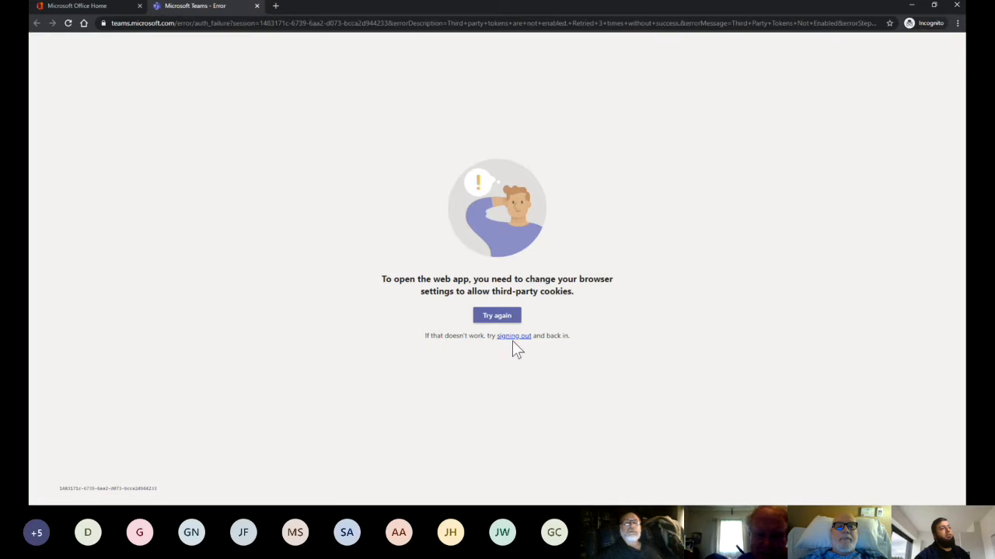
# Sign out of Teams and back in with the same account, entering the account password and choosing to stay signed in.
pyautogui.click(513, 335)
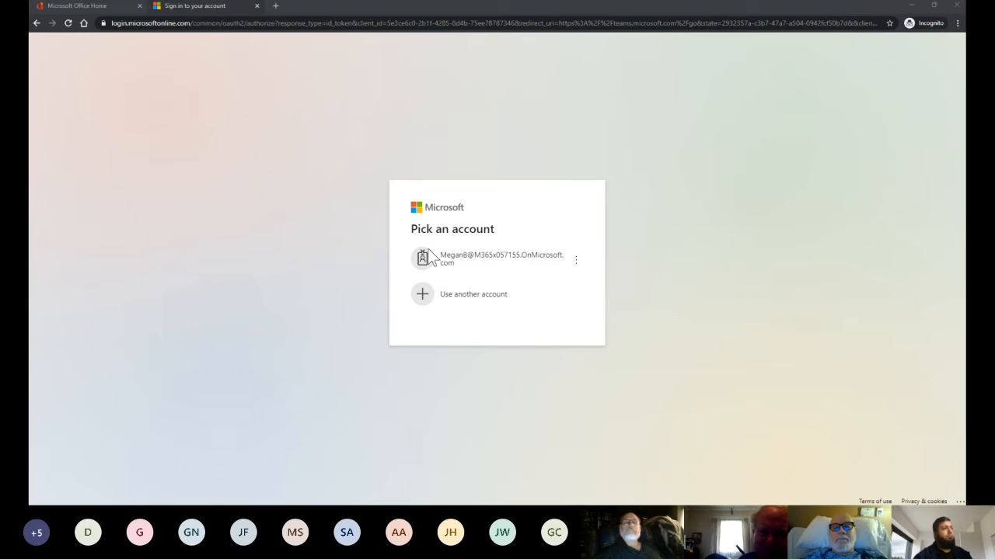
pyautogui.click(487, 265)
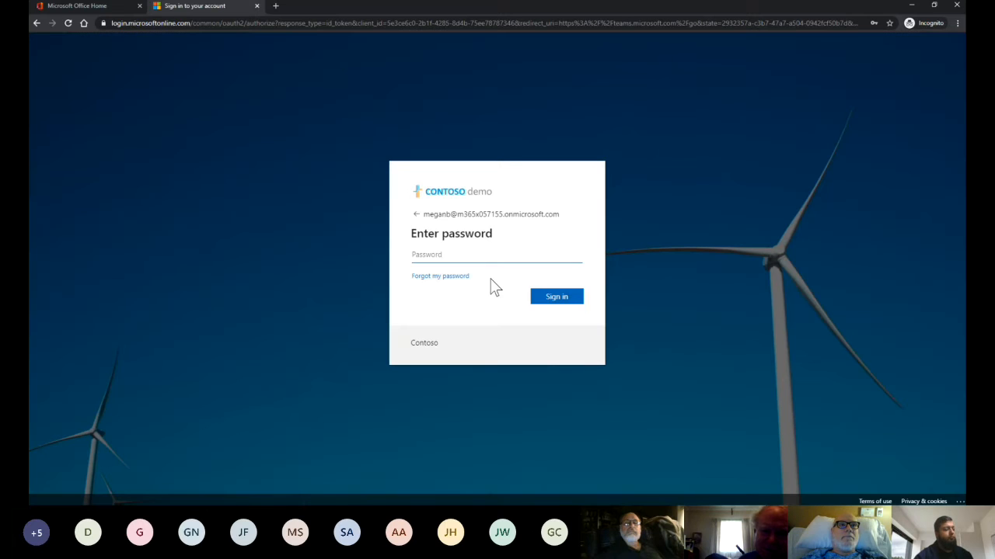
pyautogui.hotkey('ctrl', 'v')
pyautogui.click(558, 299)
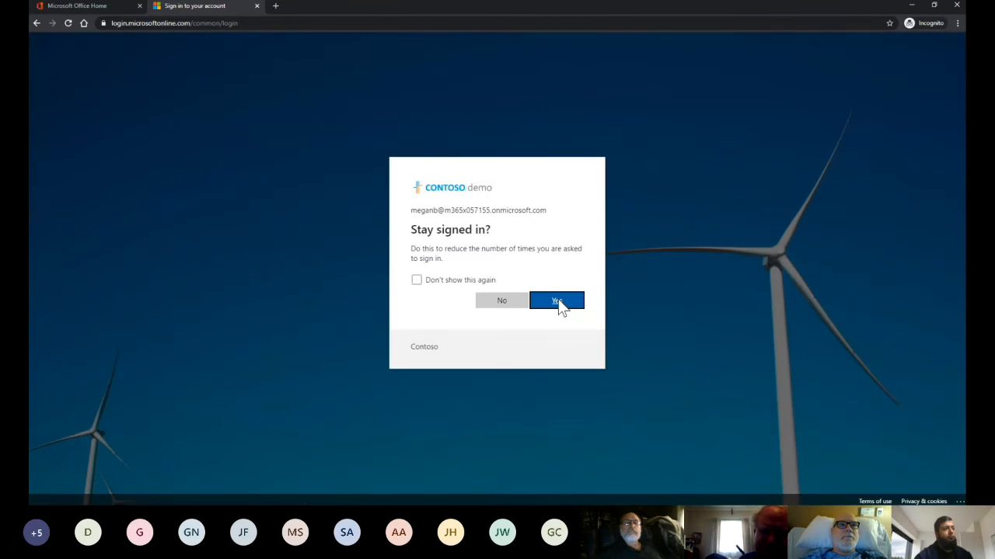
pyautogui.click(558, 299)
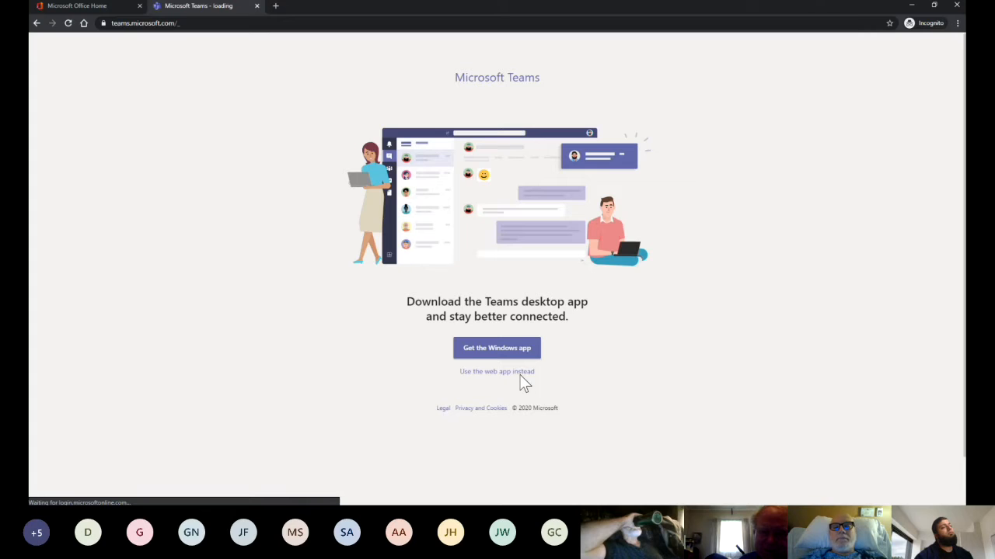
# Try to open the Teams web app instead of getting the Windows app, retrying the load several times.
pyautogui.click(520, 372)
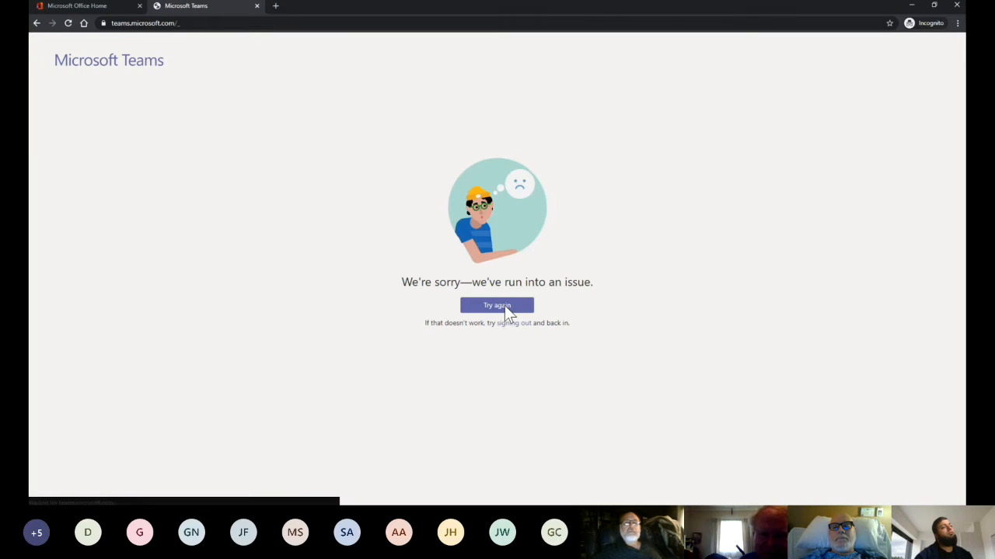
pyautogui.click(497, 306)
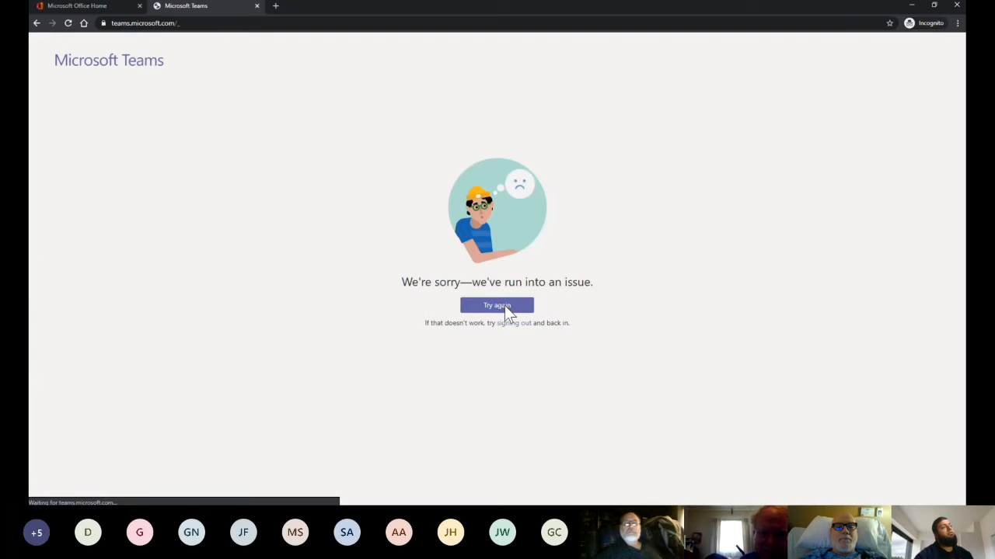
pyautogui.click(497, 306)
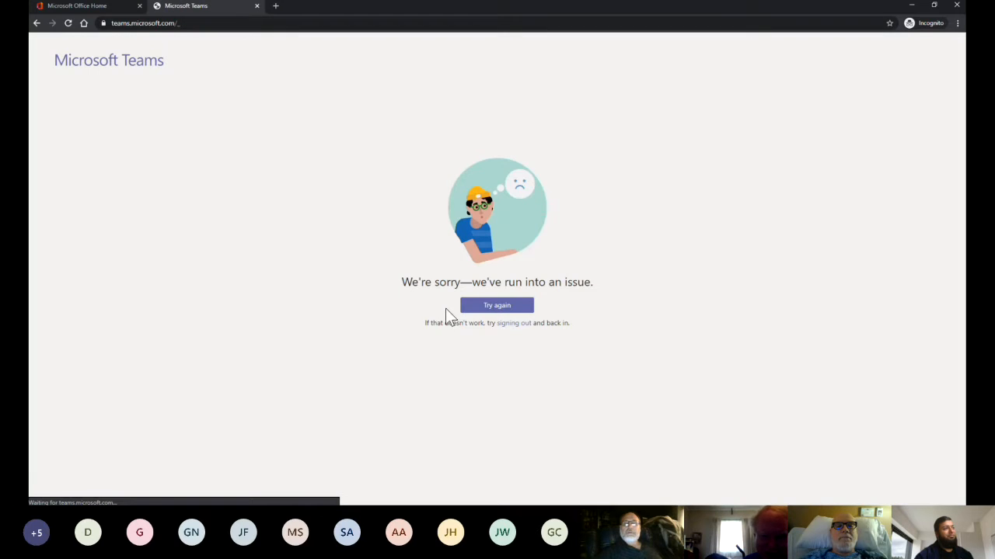
pyautogui.click(476, 305)
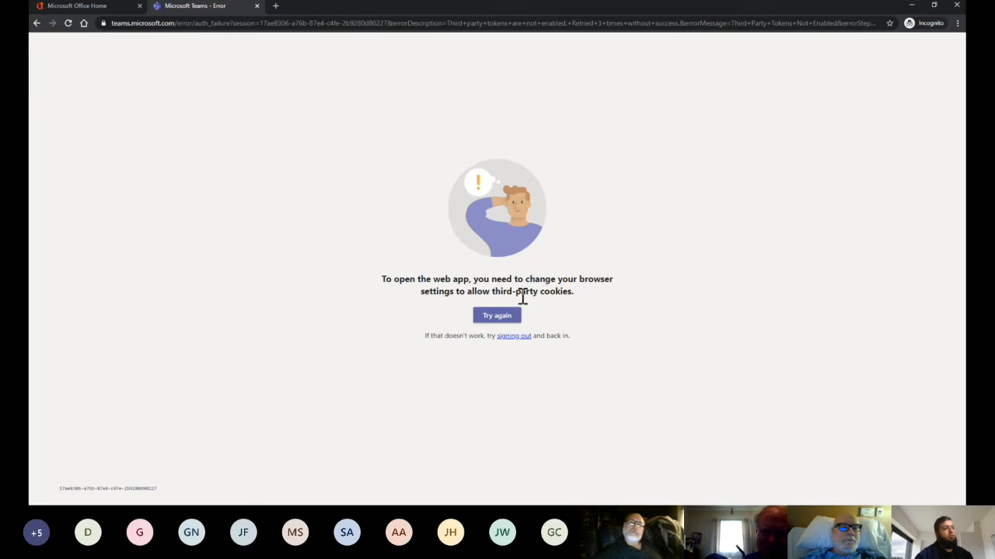
# Open the browser settings to address third-party cookies, and reload and retry the Teams web app.
pyautogui.click(957, 23)
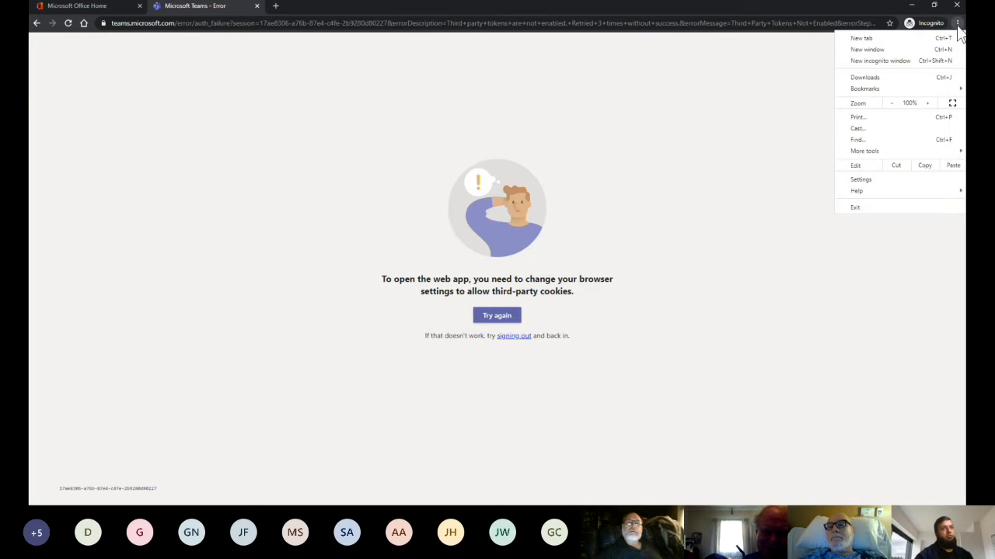
pyautogui.click(876, 179)
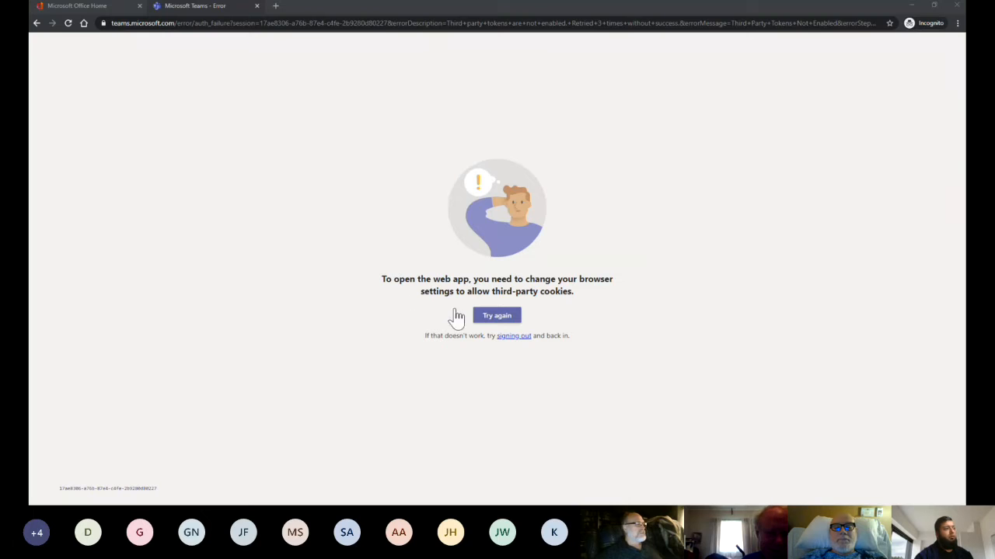
pyautogui.click(425, 233)
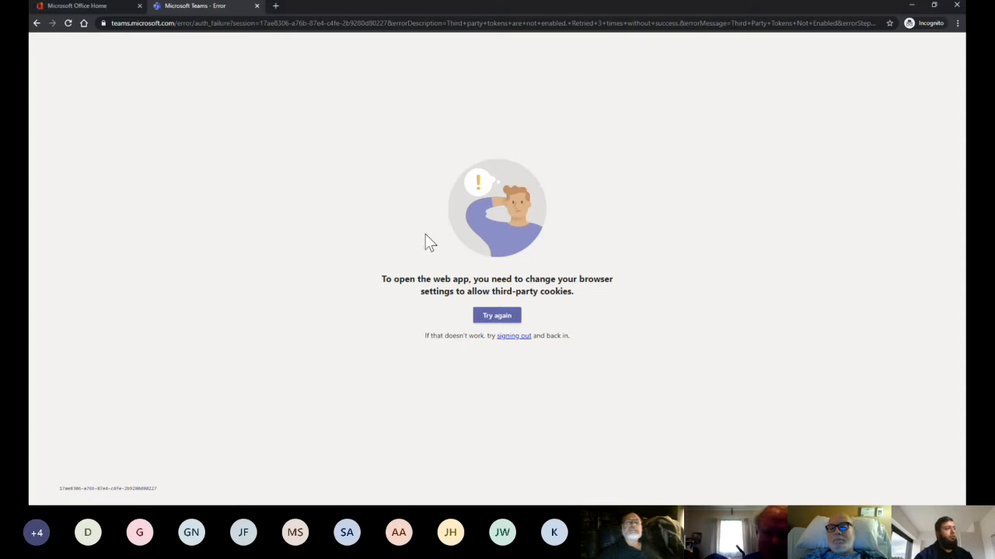
pyautogui.click(67, 23)
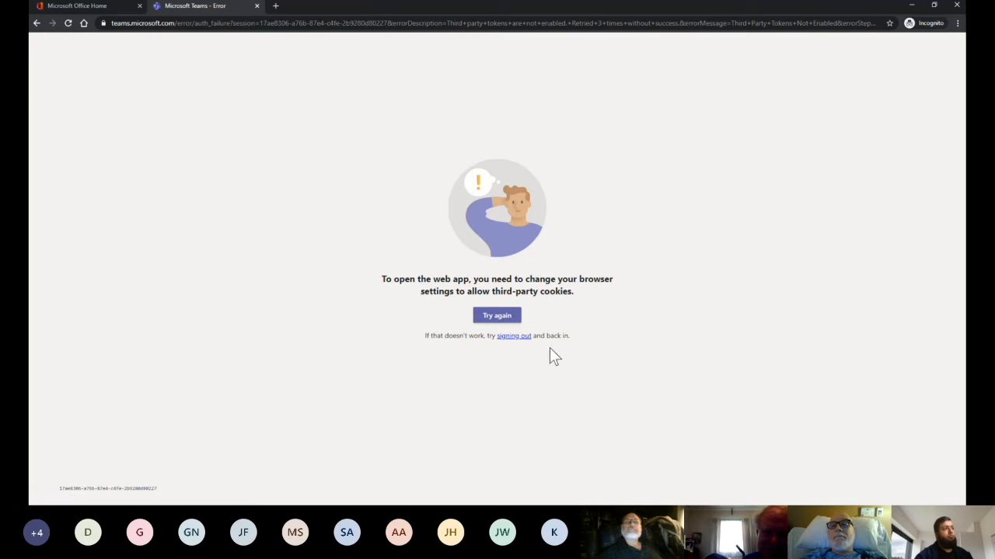
pyautogui.click(516, 316)
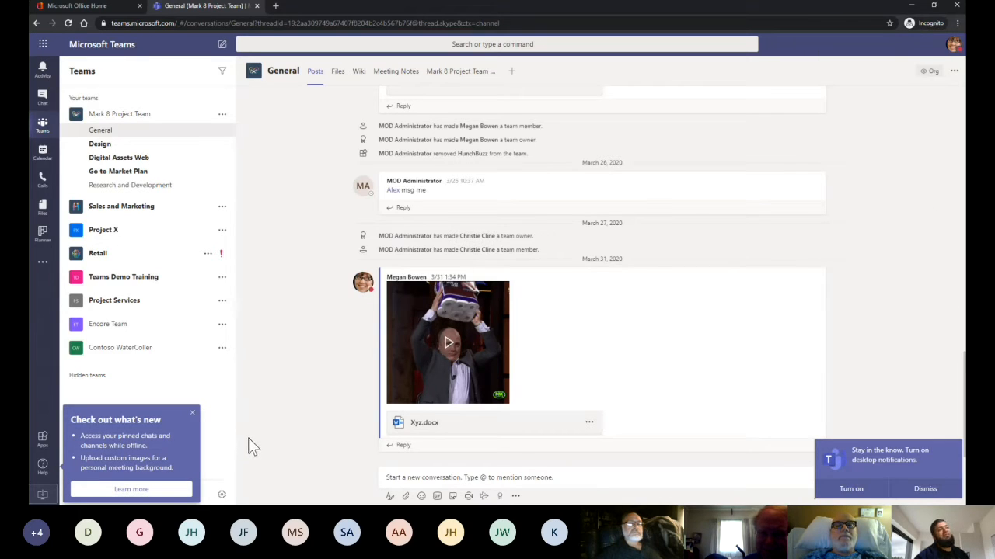
# Dismiss the what's-new notice and open the activity feed, checking its filter and feed options.
pyautogui.click(191, 415)
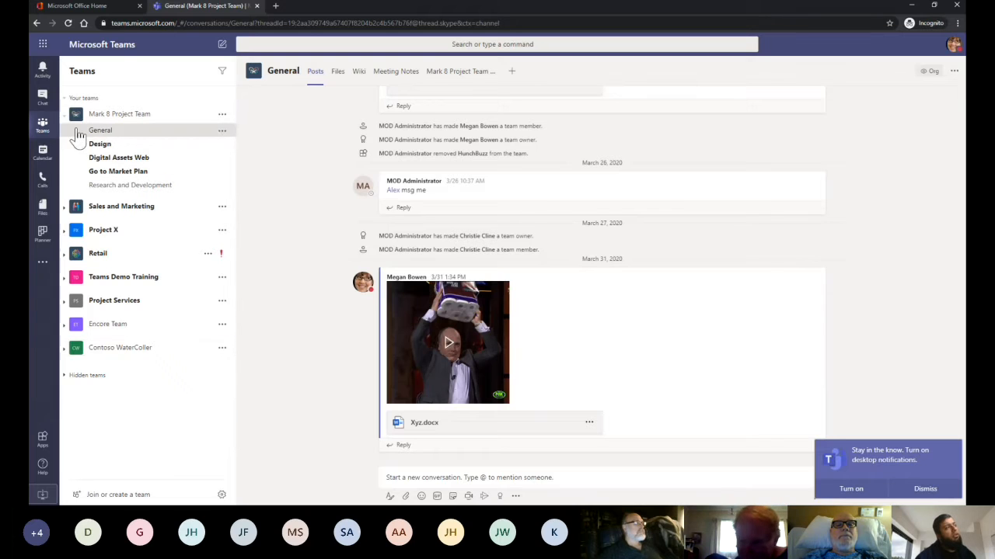
pyautogui.click(43, 76)
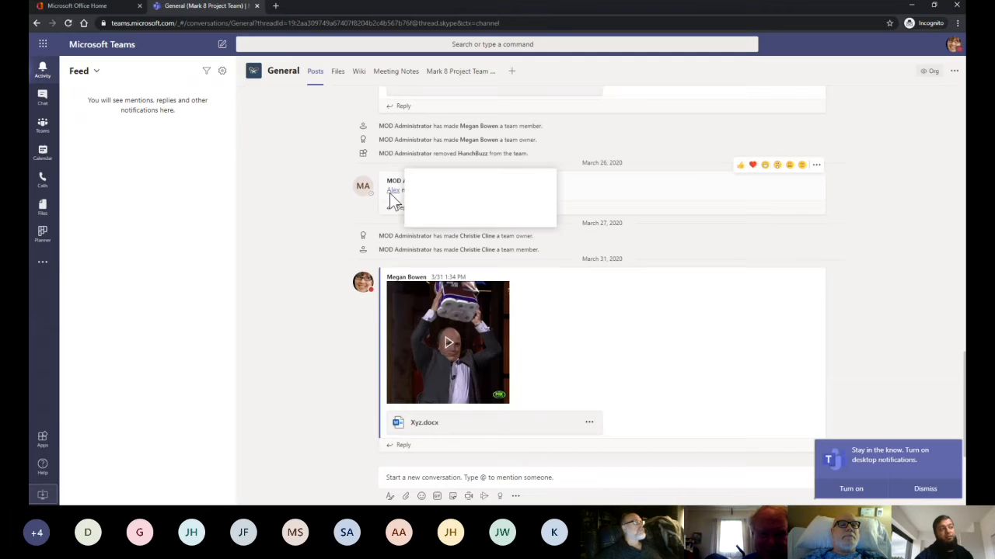
pyautogui.moveTo(390, 193)
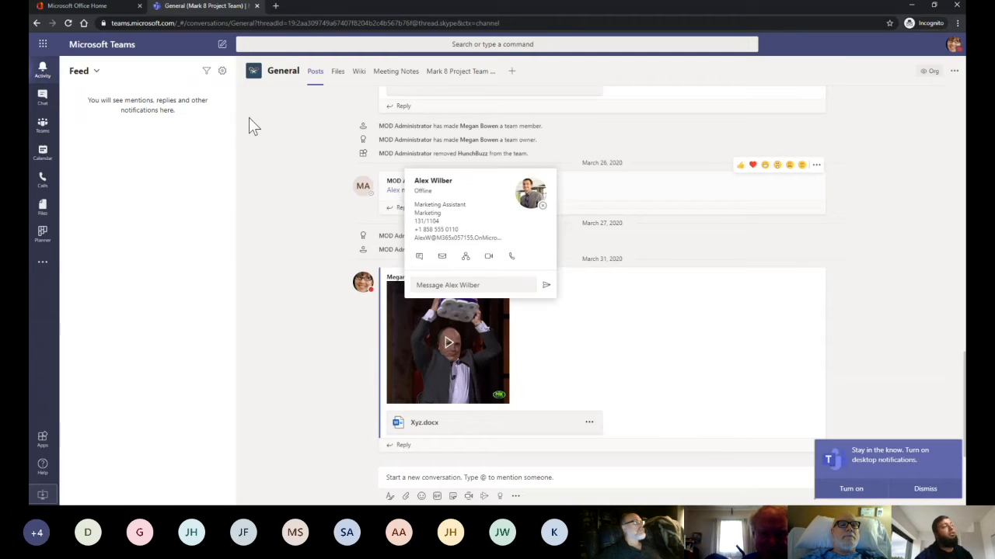
pyautogui.click(208, 73)
pyautogui.click(222, 76)
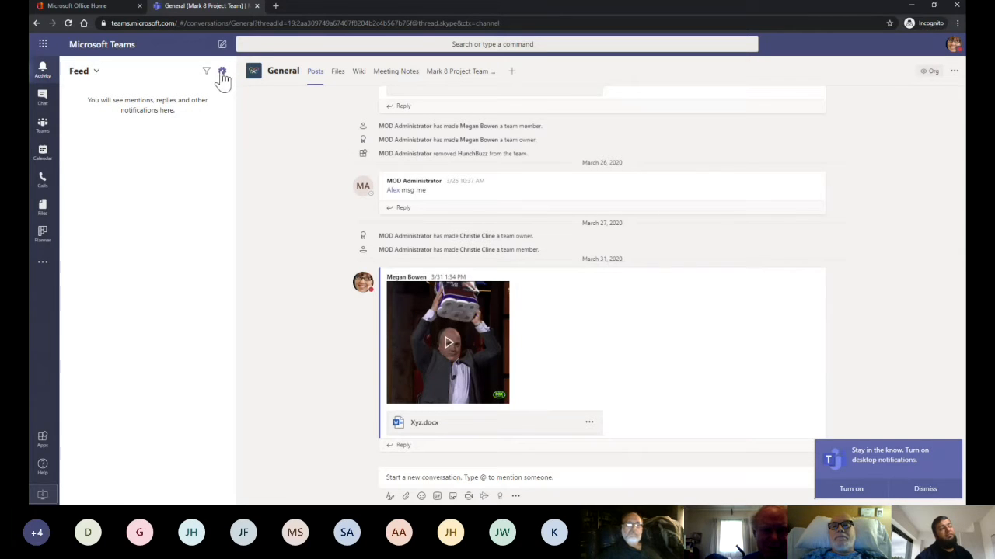
pyautogui.click(98, 72)
pyautogui.click(98, 72)
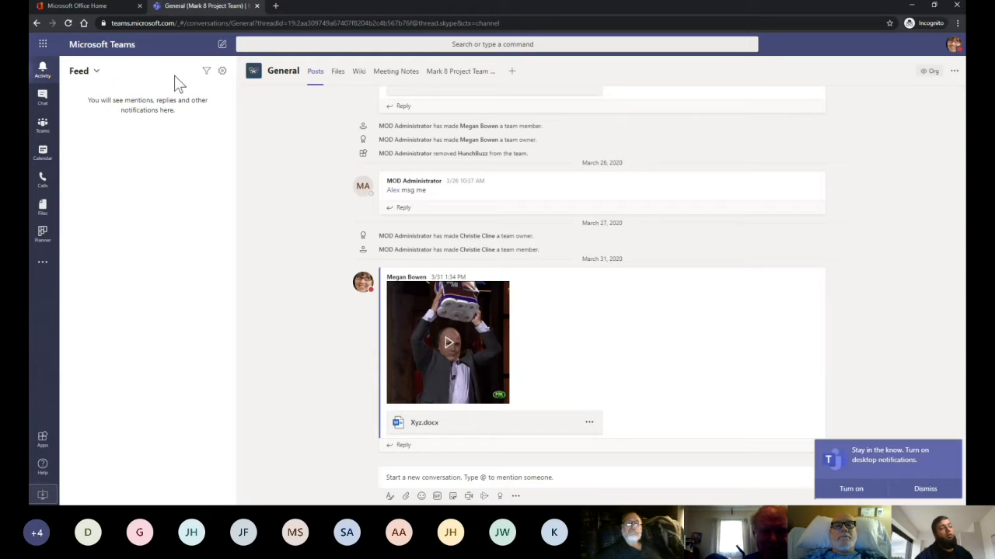
# Review the notification, call and privacy settings from the activity feed, and close the settings.
pyautogui.click(221, 73)
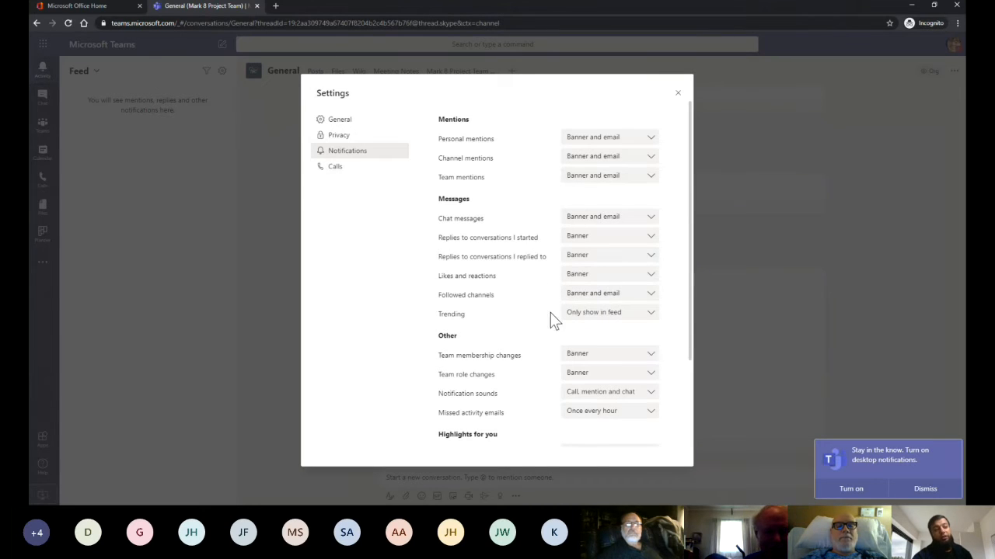
pyautogui.scroll(-3, 561, 315)
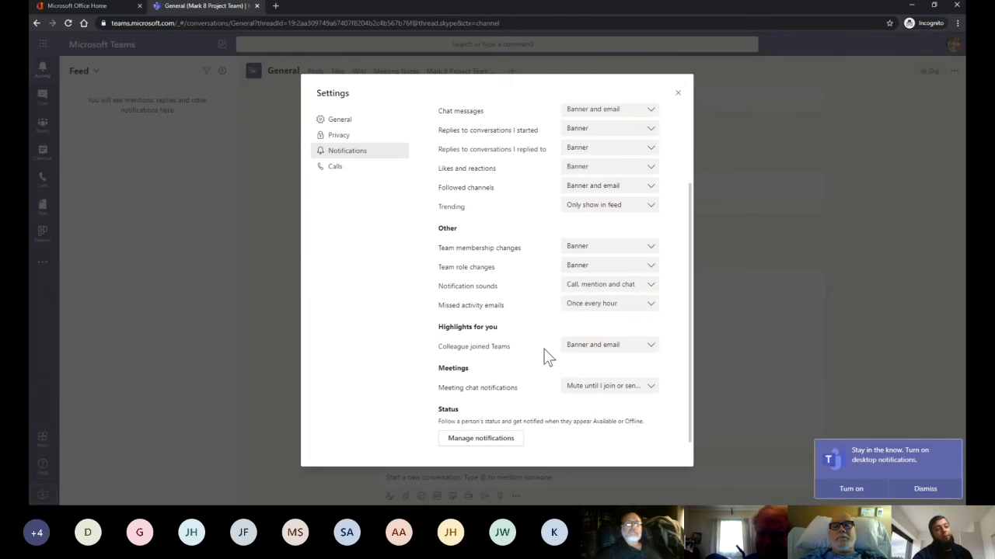
pyautogui.scroll(2, 531, 382)
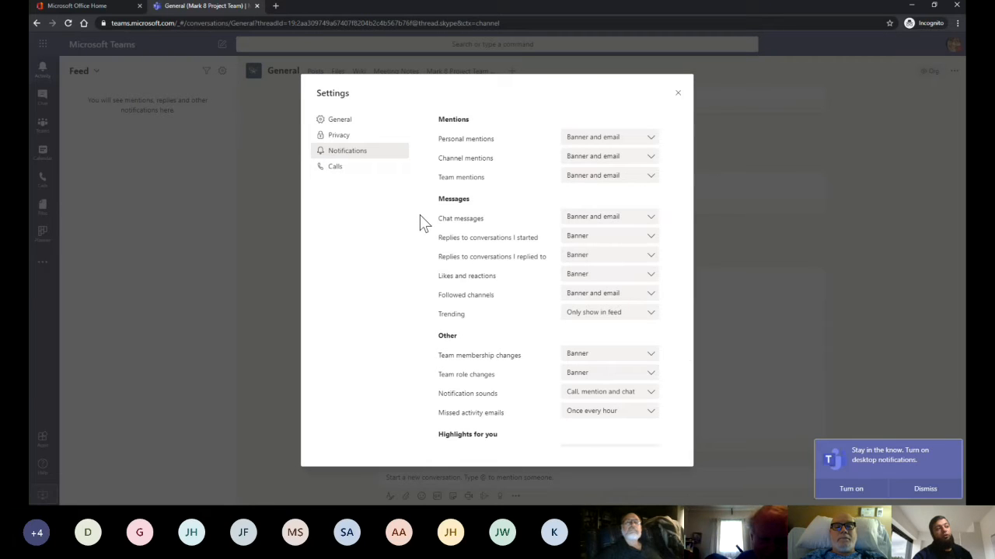
pyautogui.click(381, 168)
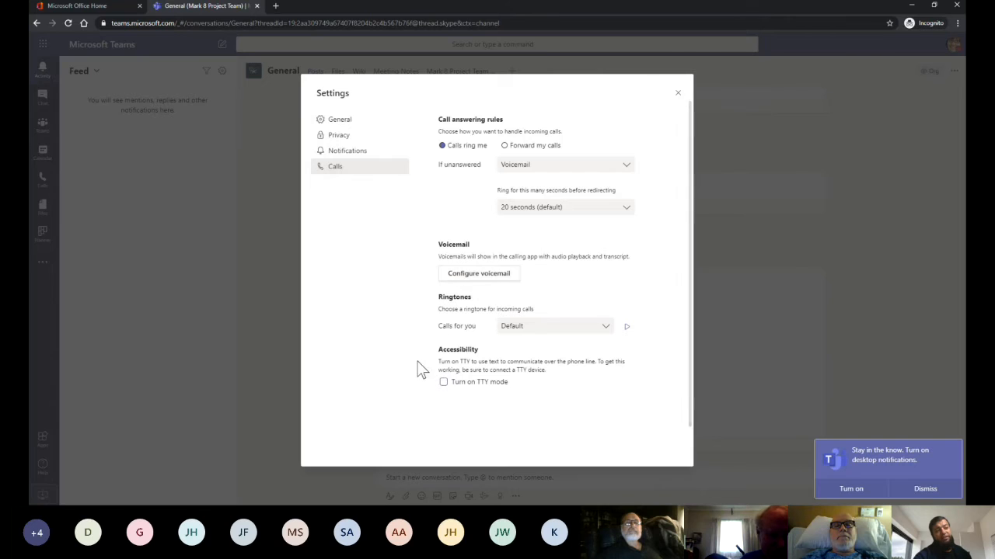
pyautogui.click(367, 136)
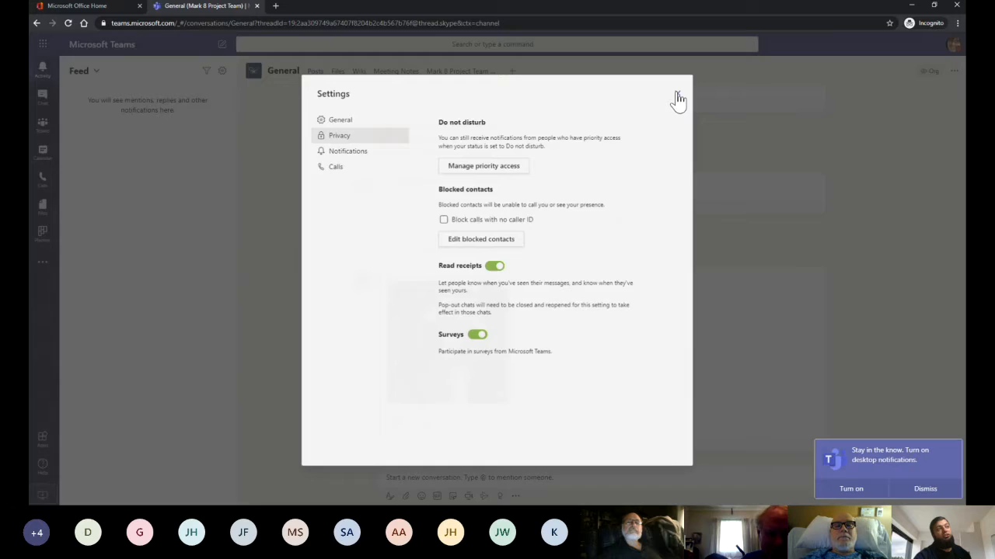
pyautogui.click(677, 96)
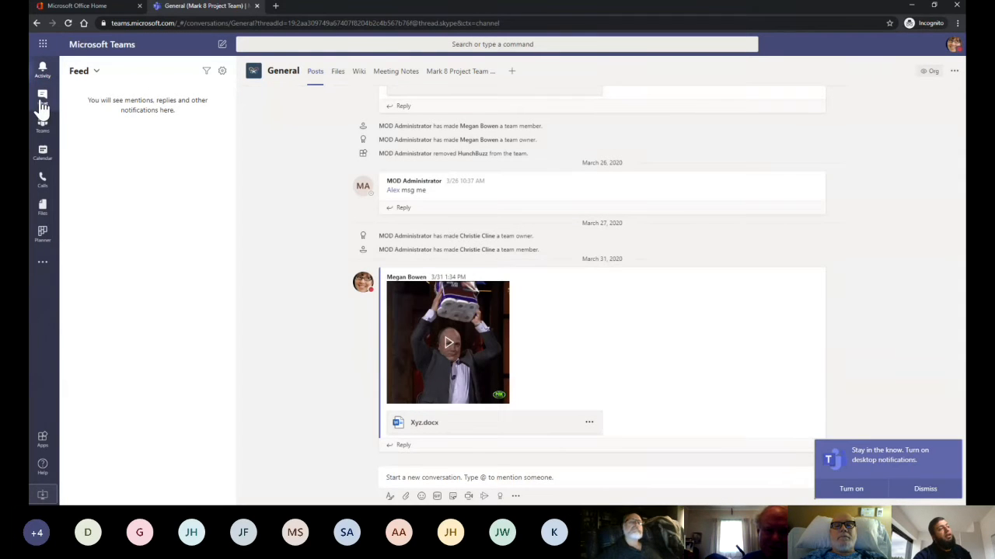
# Start a new chat in Teams and add the marketing assistant as its recipient.
pyautogui.click(47, 106)
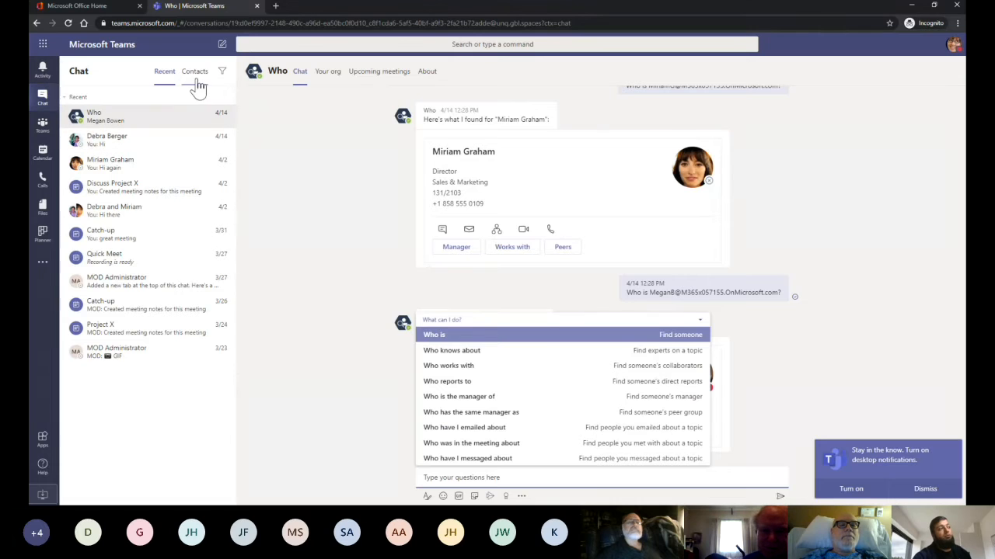
pyautogui.click(222, 47)
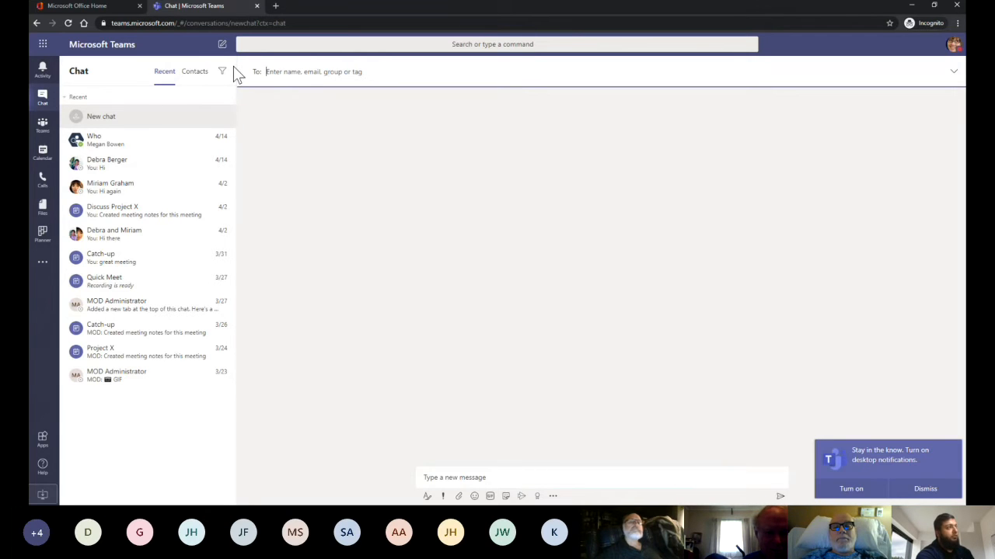
pyautogui.write('ale')
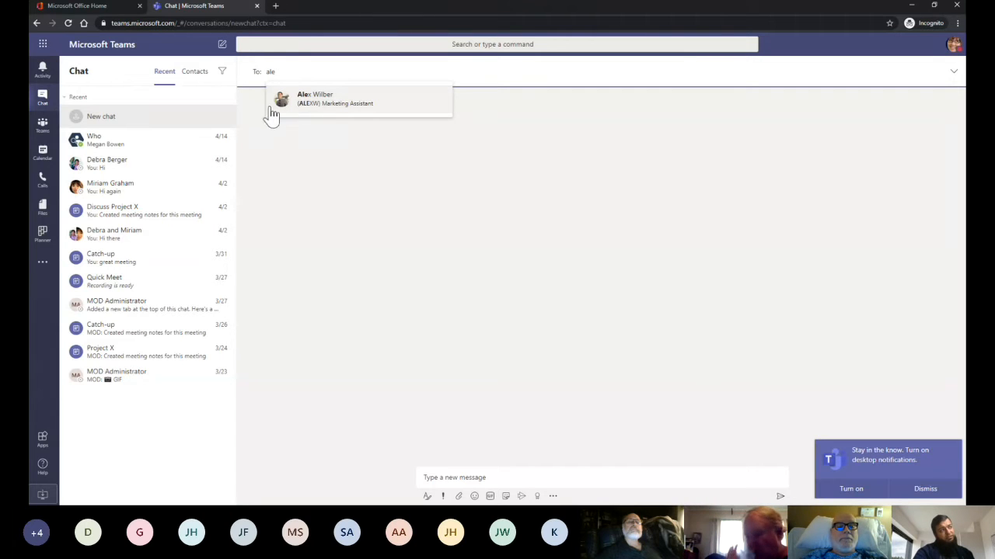
pyautogui.click(349, 102)
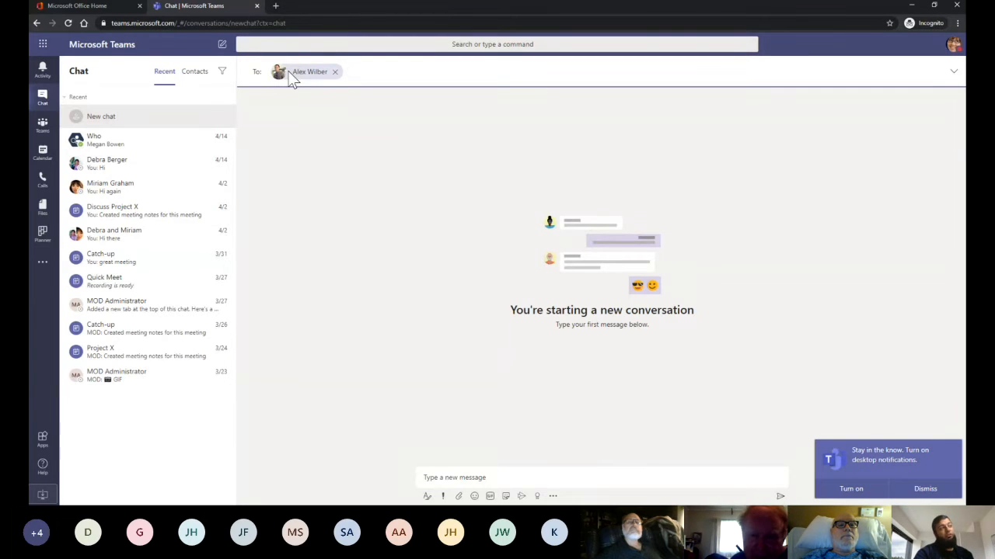
# Send the marketing assistant a message greeting them by first name, followed by "long time no see".
pyautogui.click(479, 478)
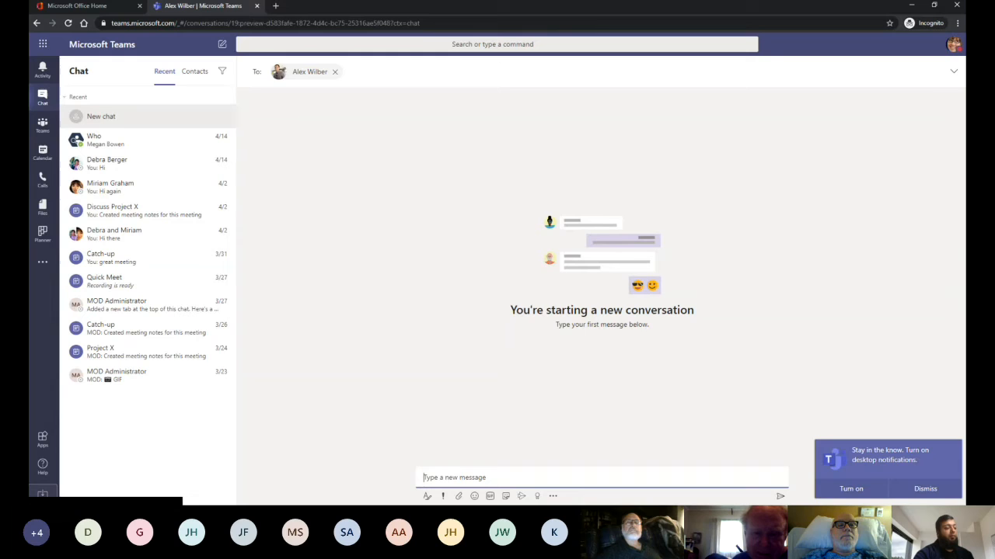
pyautogui.write('Hi')
pyautogui.press('BackSpace')
pyautogui.press('BackSpace')
pyautogui.write('Hi Alex, long')
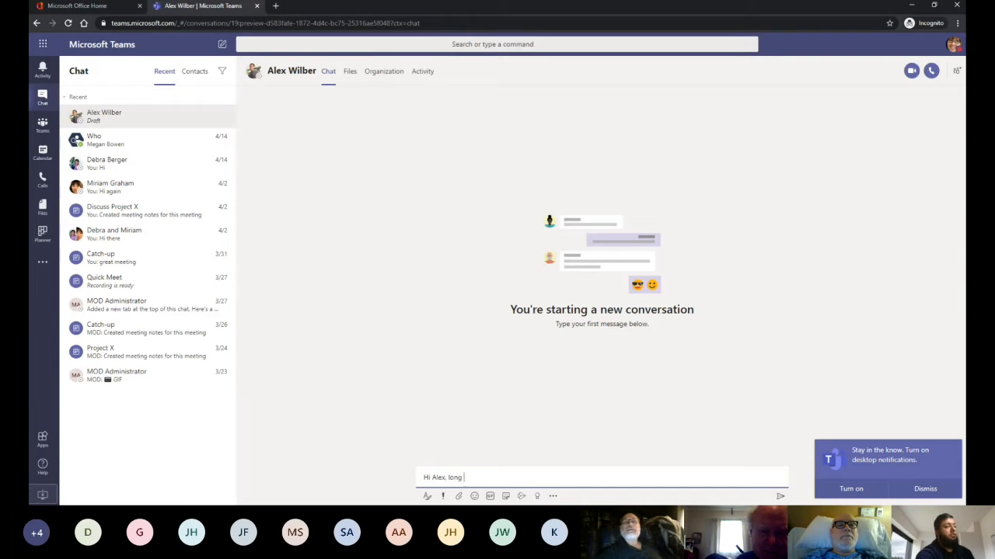
pyautogui.write(' time no see')
pyautogui.press('Return')
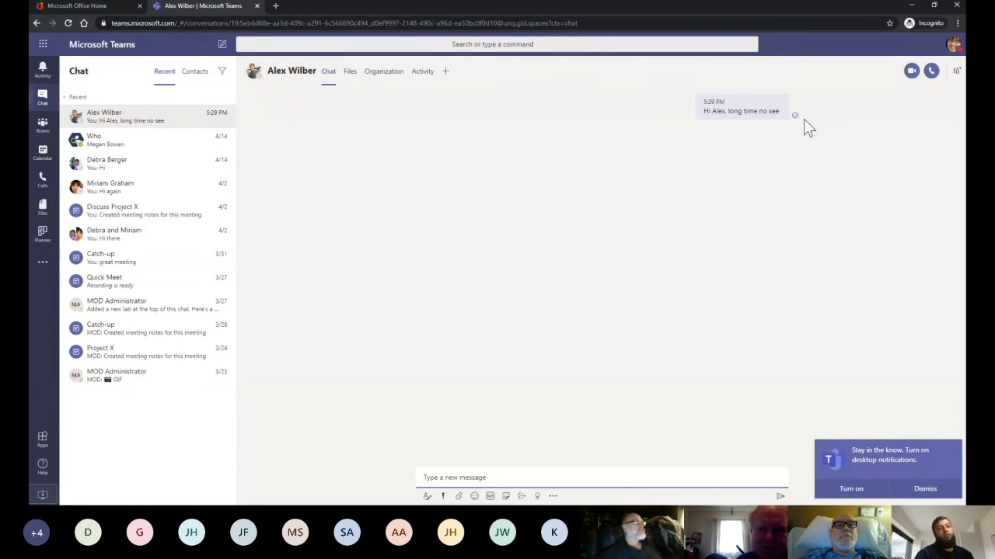
pyautogui.moveTo(710, 97)
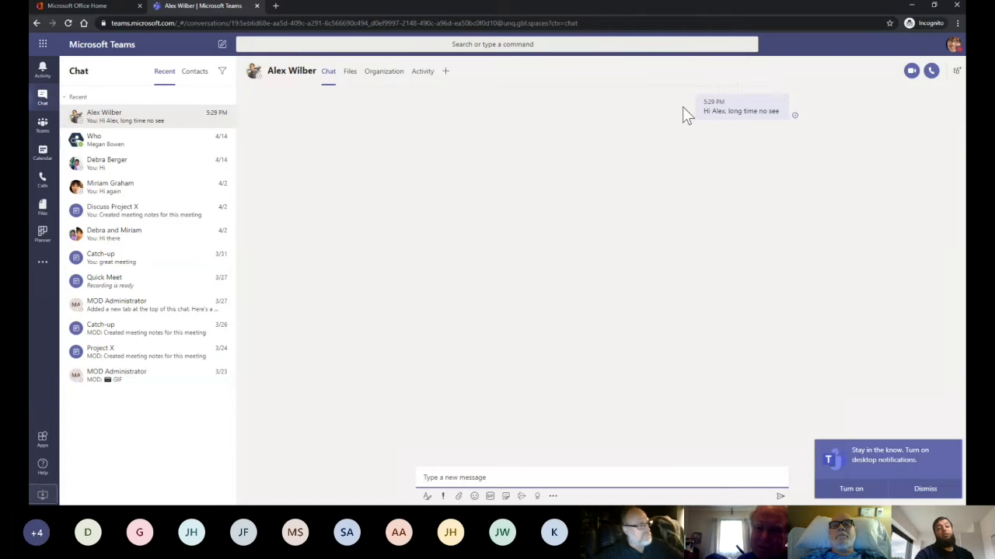
# View the files shared in the one-to-one chat and check which sources the Share option offers.
pyautogui.click(350, 78)
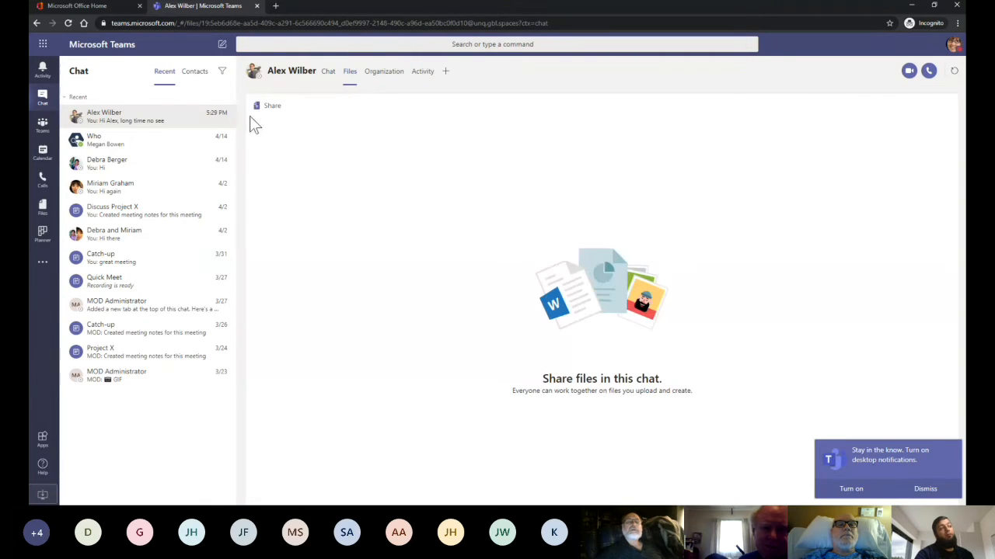
pyautogui.click(269, 107)
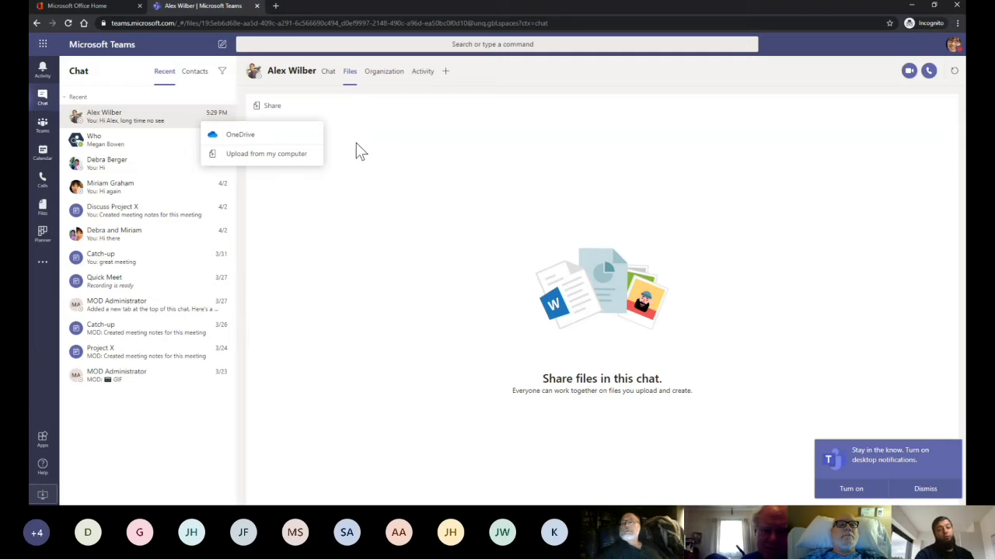
pyautogui.click(359, 122)
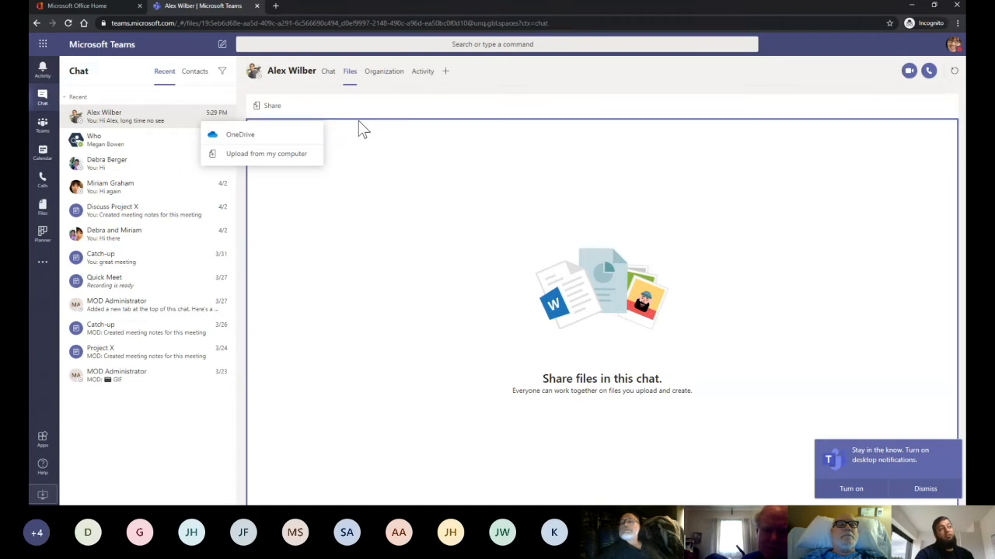
pyautogui.click(500, 105)
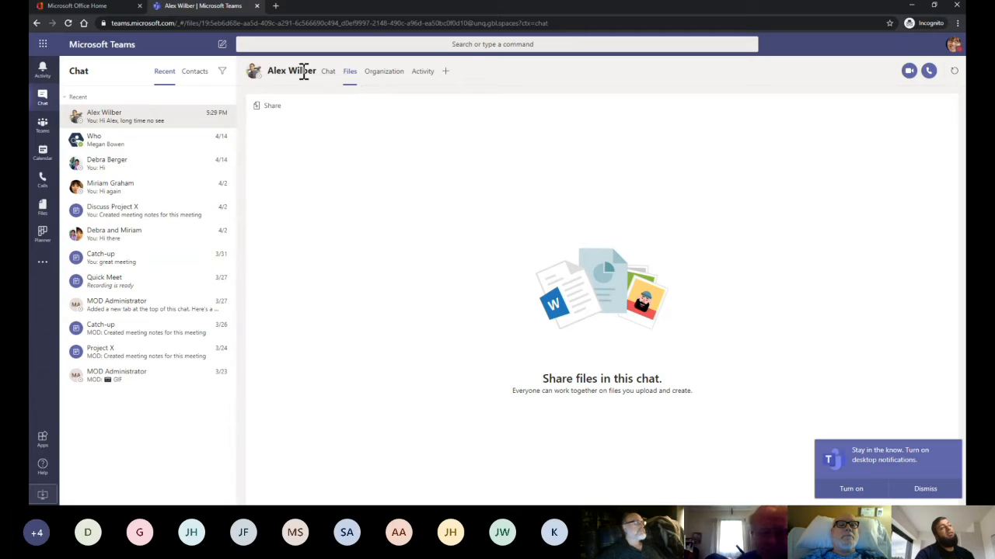
# View the marketing assistant's organization chart and examine the reporting line above them.
pyautogui.moveTo(303, 71)
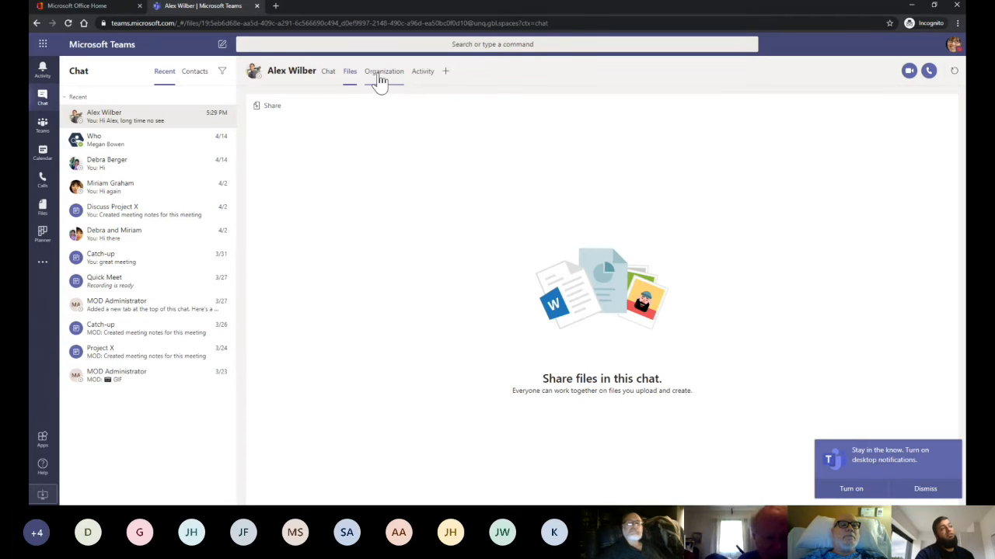
pyautogui.click(378, 75)
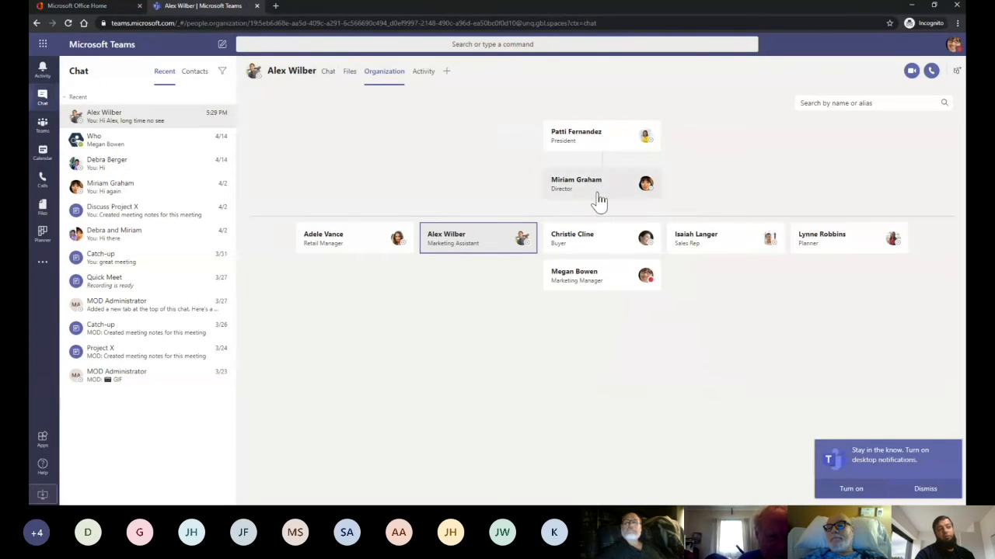
pyautogui.moveTo(589, 193)
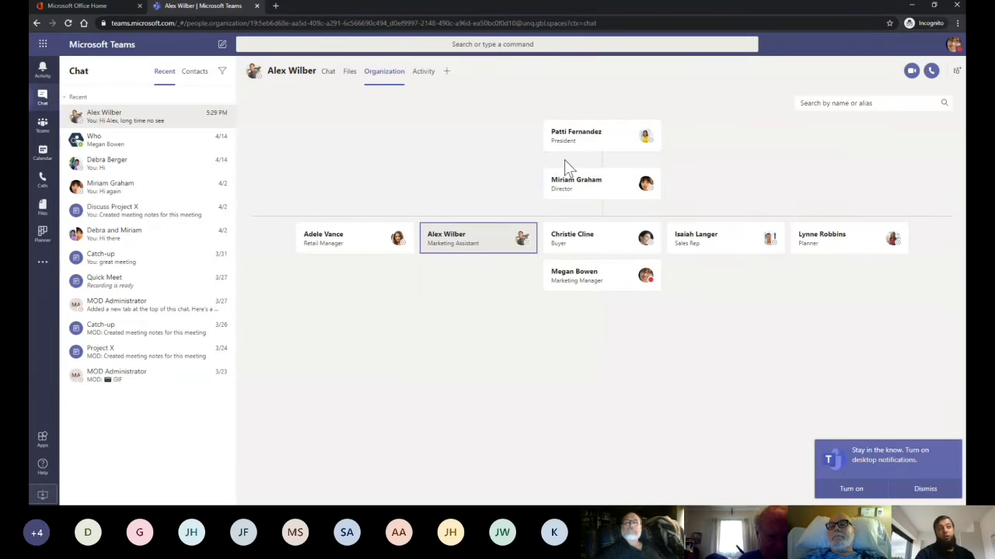
# Try to add a PowerPoint tab named "PowerPoint 1" to the chat, and close its setup without saving.
pyautogui.click(448, 71)
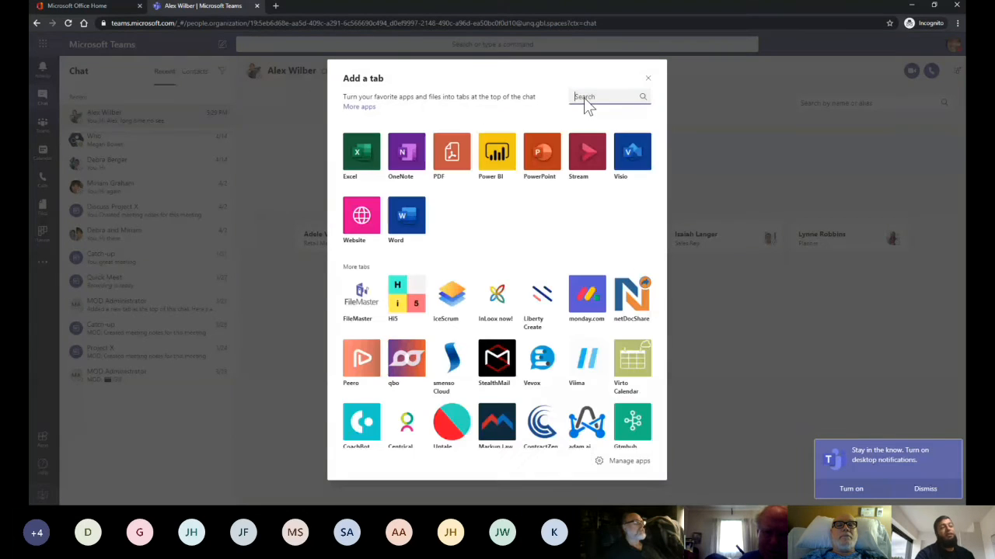
pyautogui.click(541, 154)
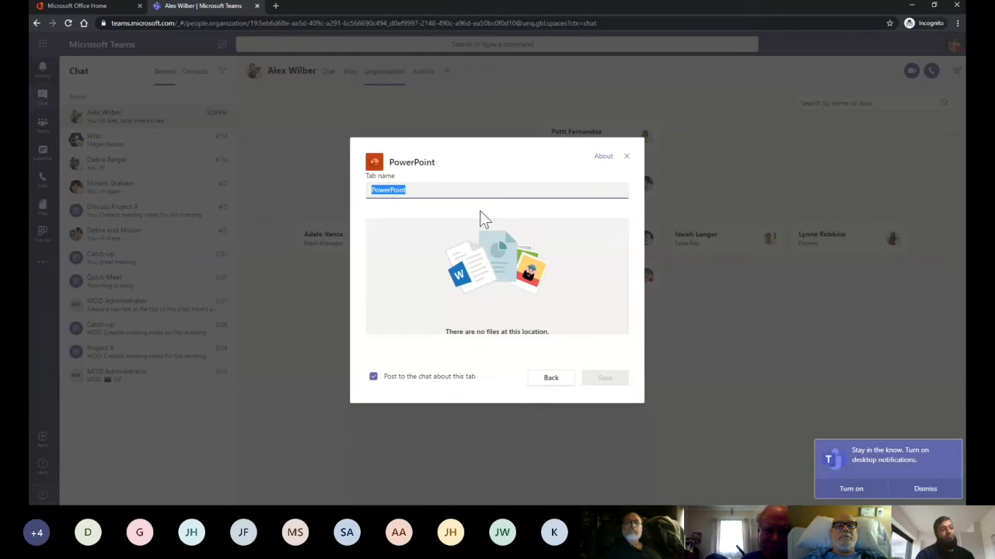
pyautogui.click(442, 191)
pyautogui.write('1')
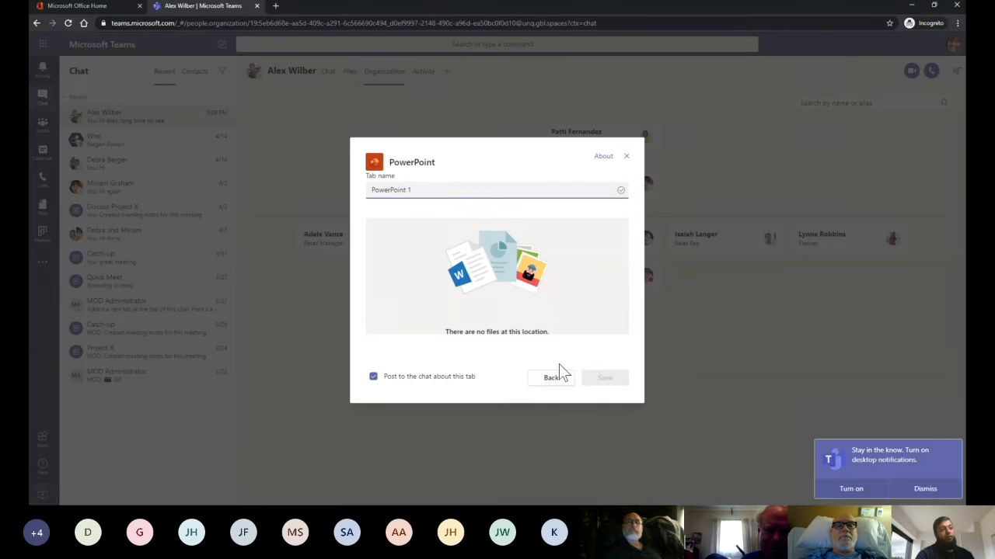
pyautogui.click(502, 306)
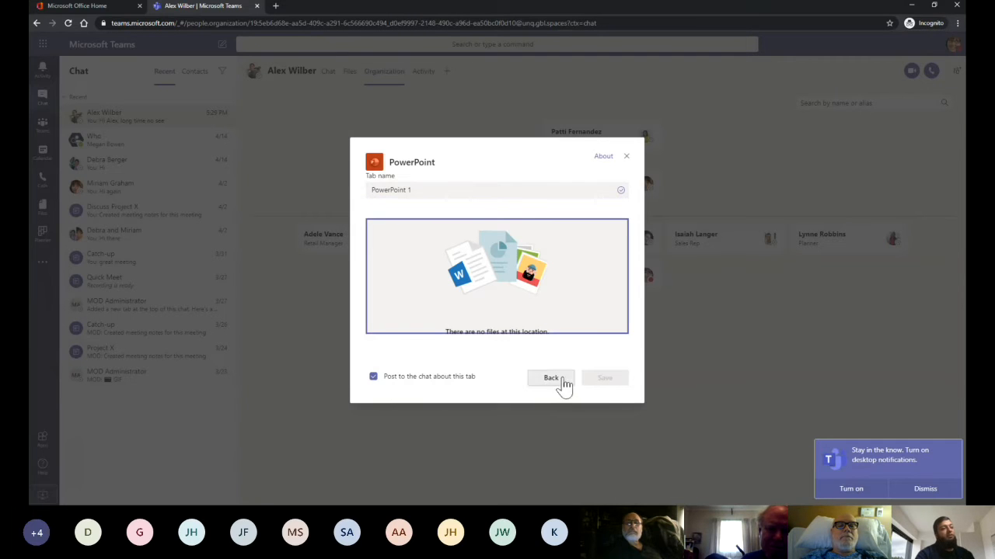
pyautogui.click(625, 157)
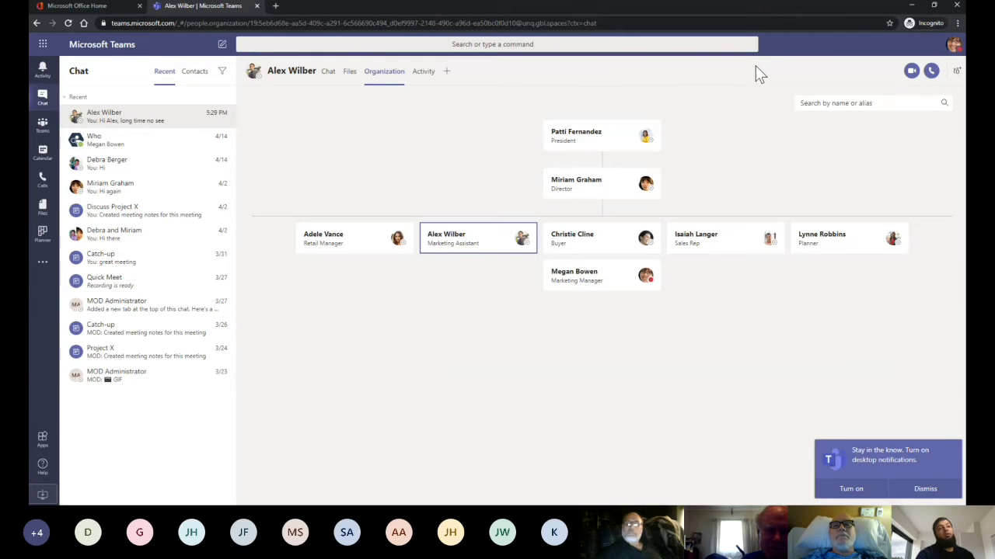
# Try to start an audio call from the conversation, dismiss the device permission request and return to the chat.
pyautogui.click(327, 72)
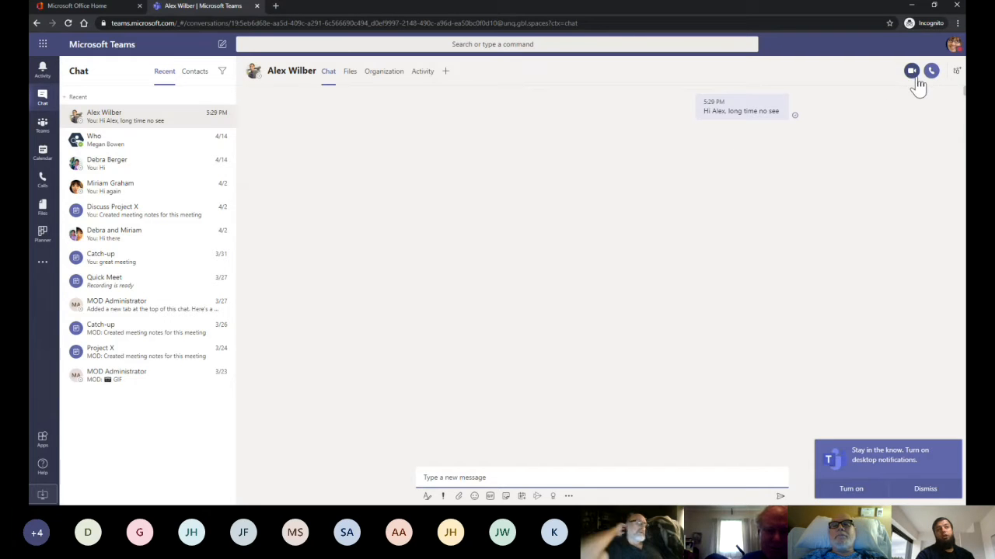
pyautogui.click(931, 72)
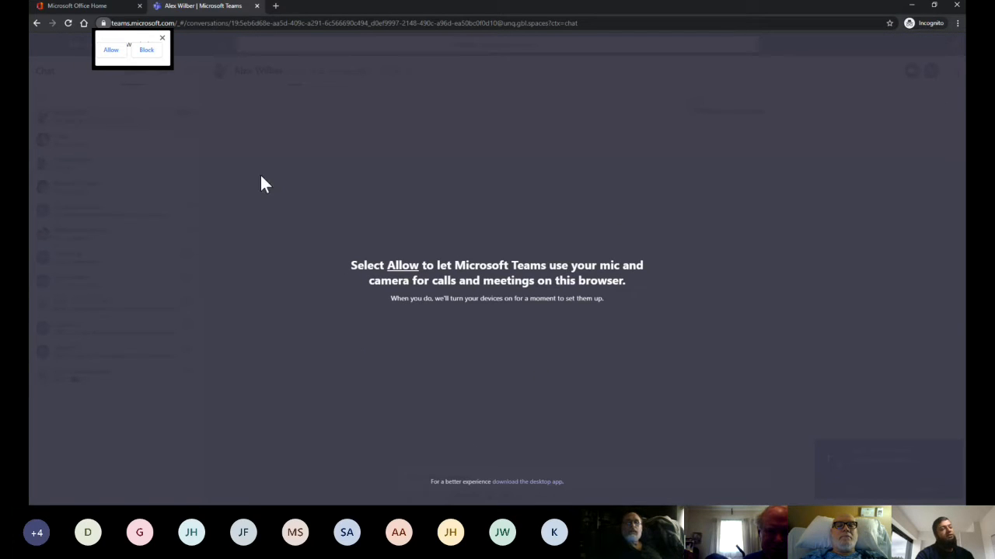
pyautogui.click(163, 39)
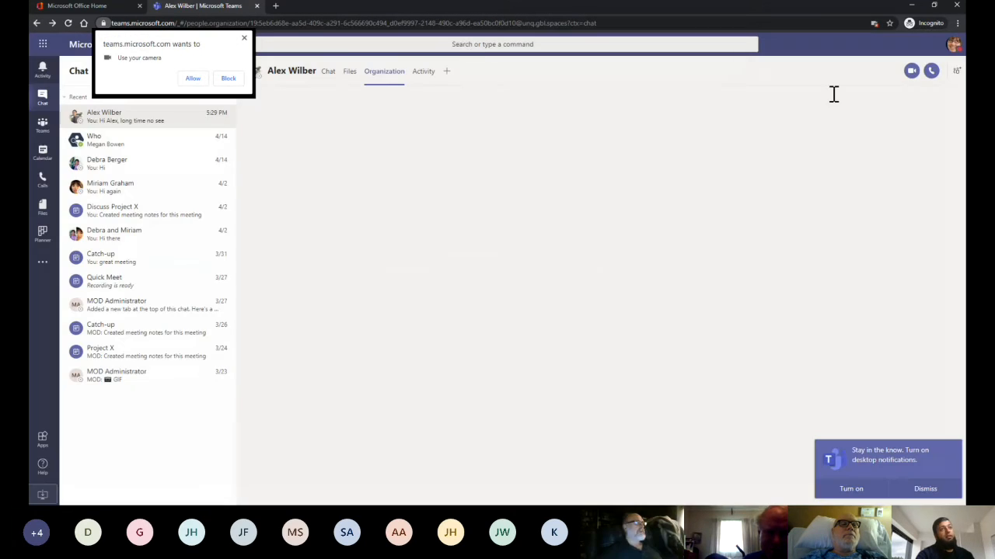
pyautogui.click(329, 72)
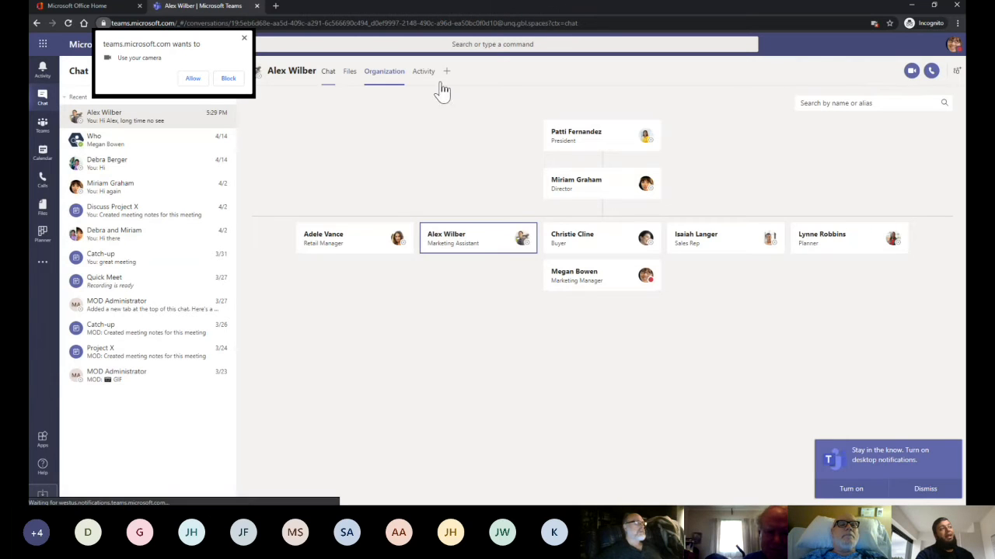
# Add the director to the conversation as a new group chat, and dismiss the camera permission request.
pyautogui.click(955, 71)
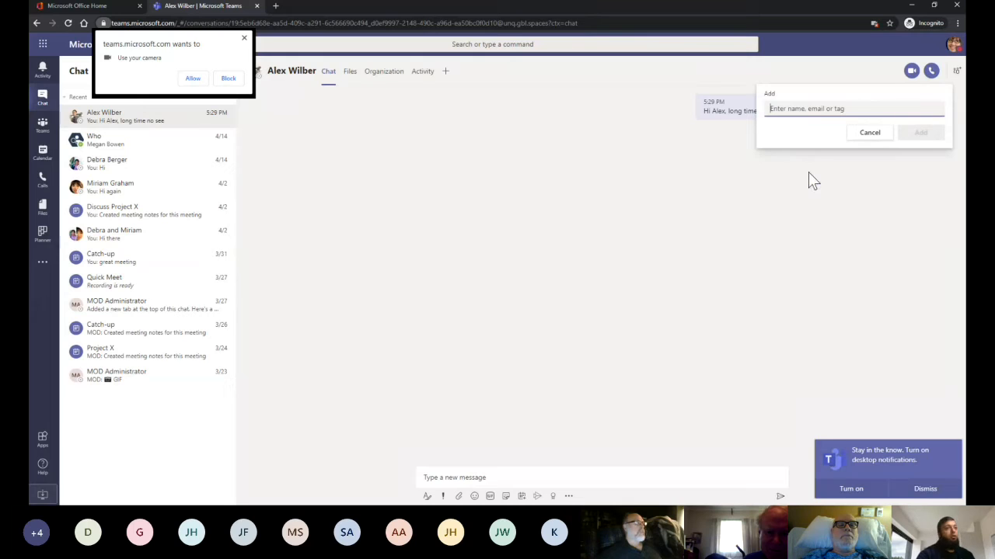
pyautogui.write('mir')
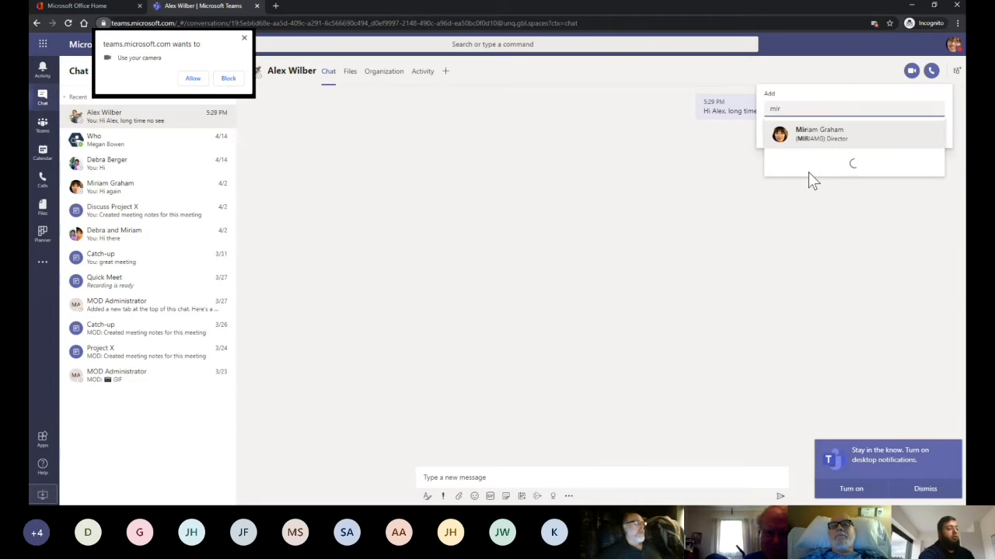
pyautogui.click(814, 132)
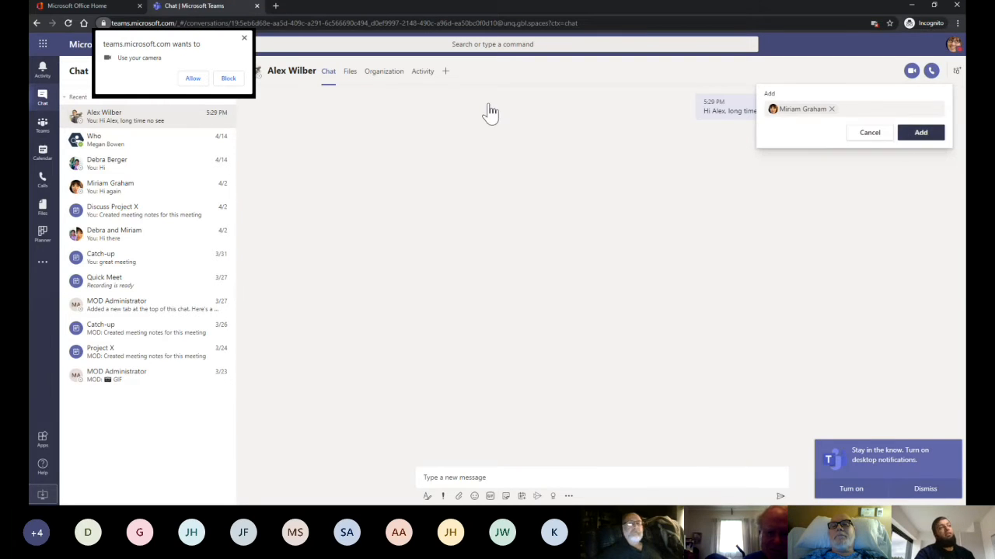
pyautogui.press('Return')
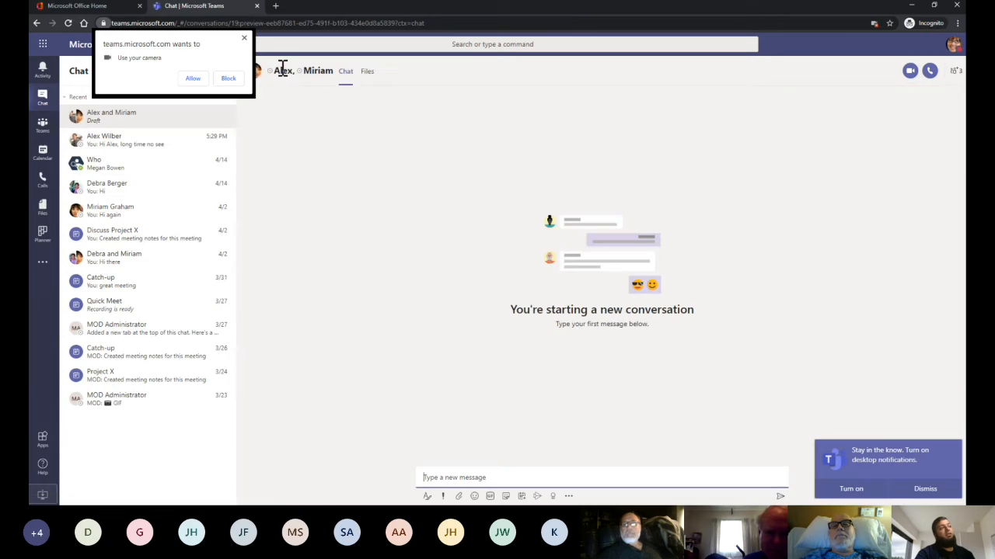
pyautogui.click(245, 39)
# Review the director's contact card and the presence status choices for the signed-in account, without changing the status.
pyautogui.moveTo(294, 72)
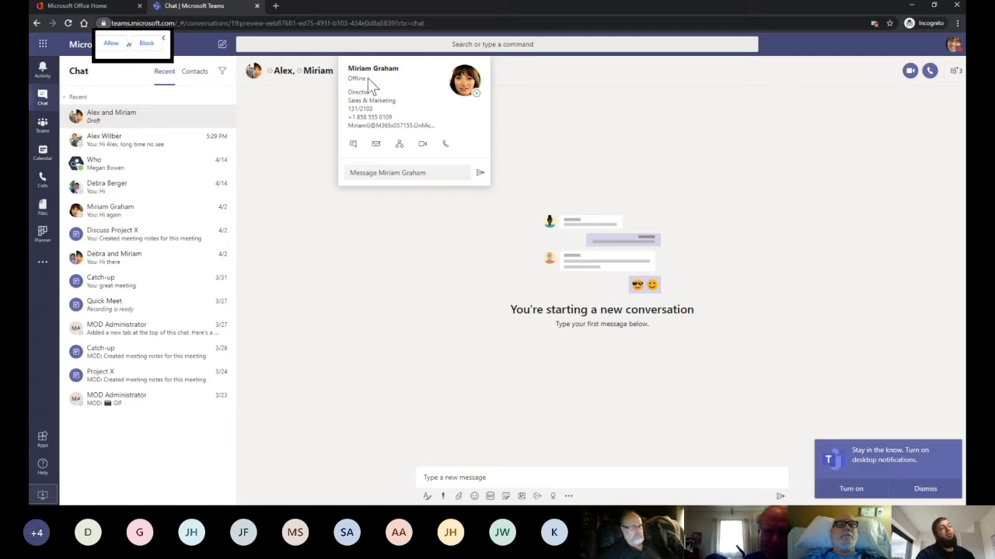
pyautogui.click(953, 49)
pyautogui.moveTo(827, 107)
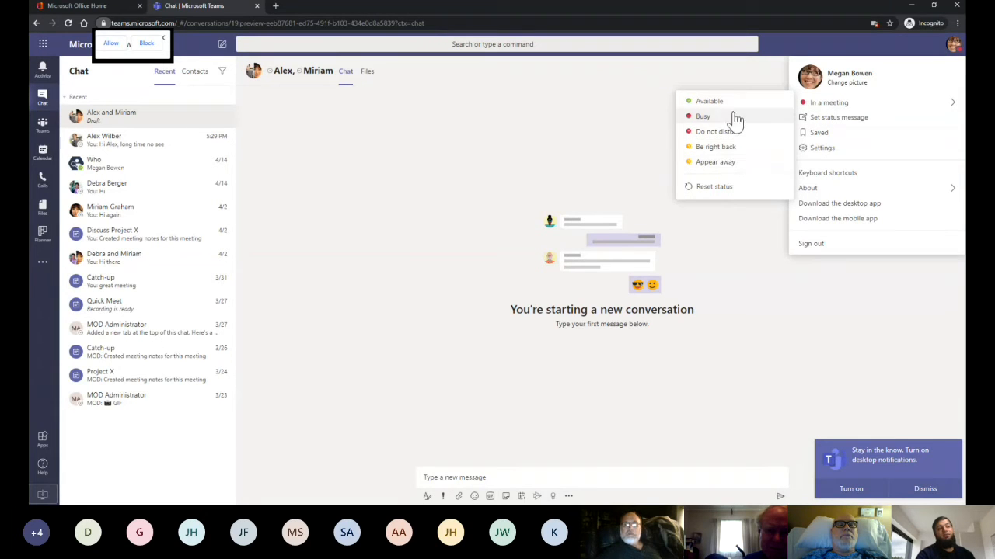
pyautogui.click(549, 102)
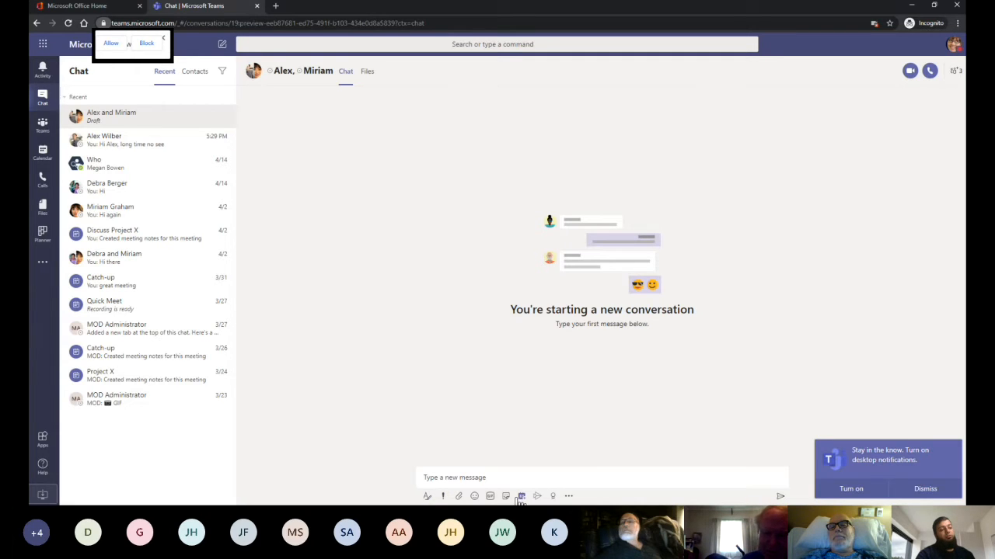
# Expand the formatting options of the group chat's message editor, and check its attachment sources and emoji choices.
pyautogui.click(428, 497)
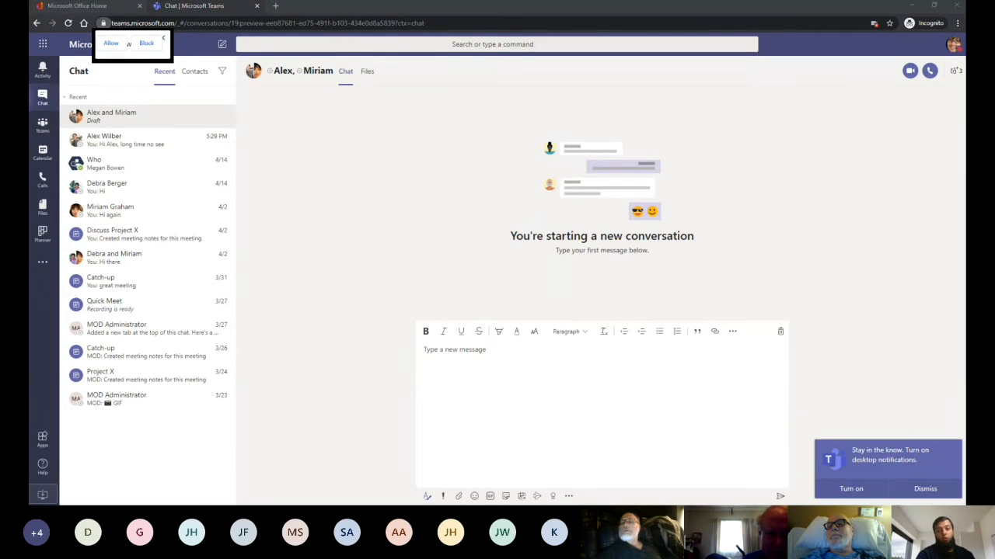
pyautogui.click(458, 496)
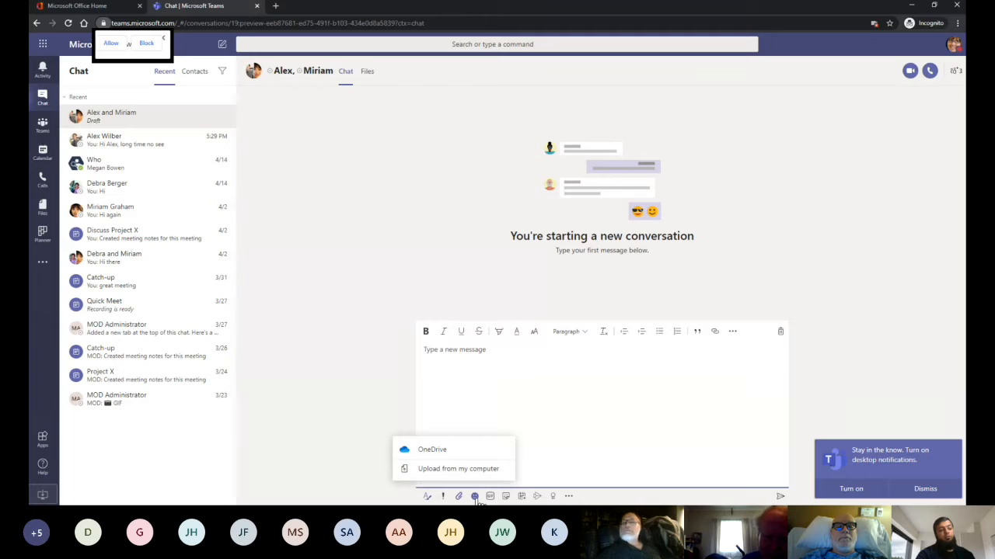
pyautogui.click(475, 496)
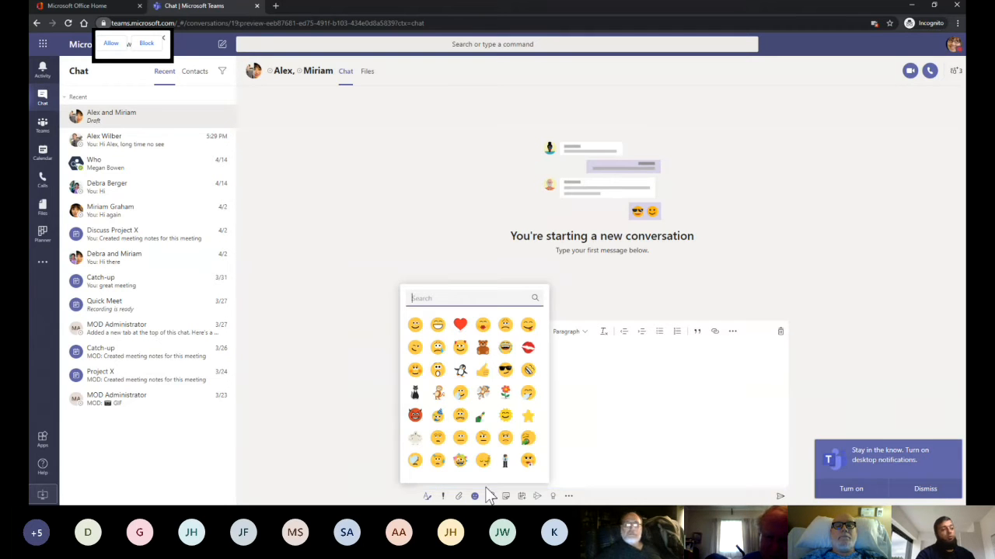
# Browse the GIF collection and insert the GIF of the person wearing sunglasses into the group chat draft.
pyautogui.click(490, 496)
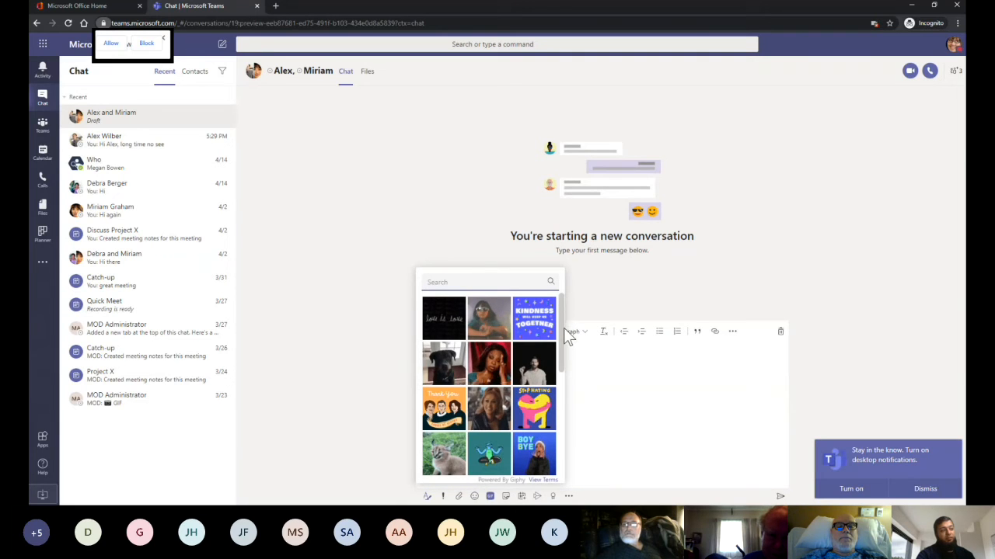
pyautogui.scroll(-3, 513, 416)
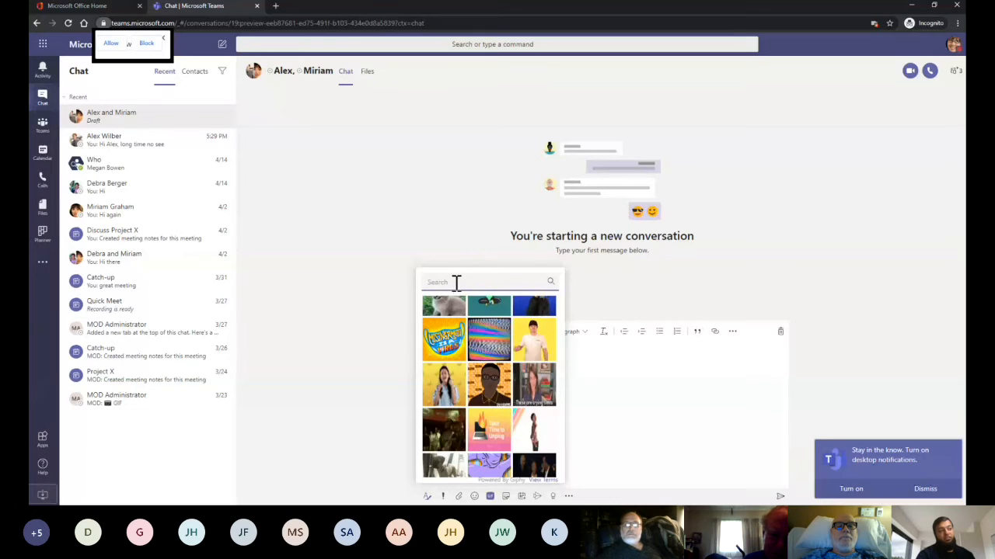
pyautogui.scroll(3, 498, 432)
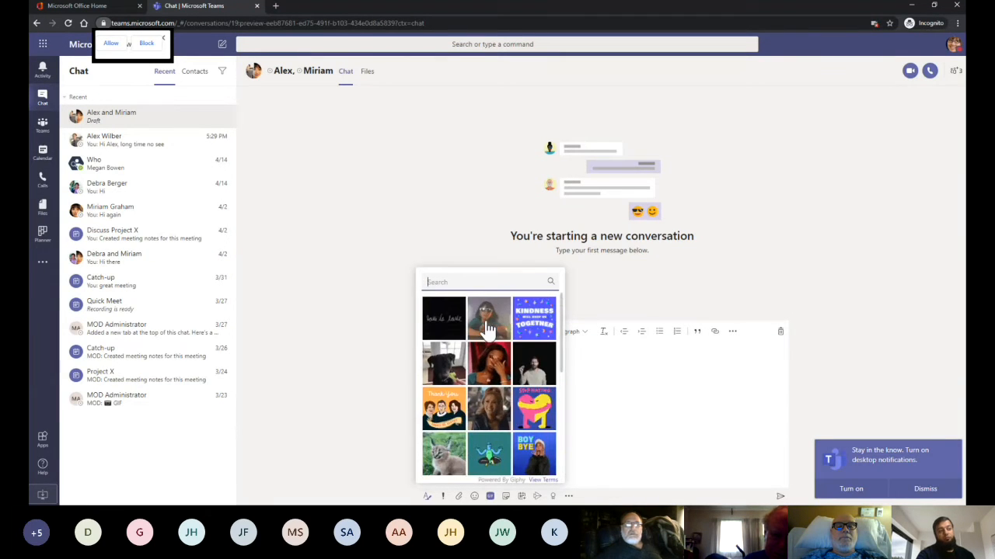
pyautogui.click(578, 377)
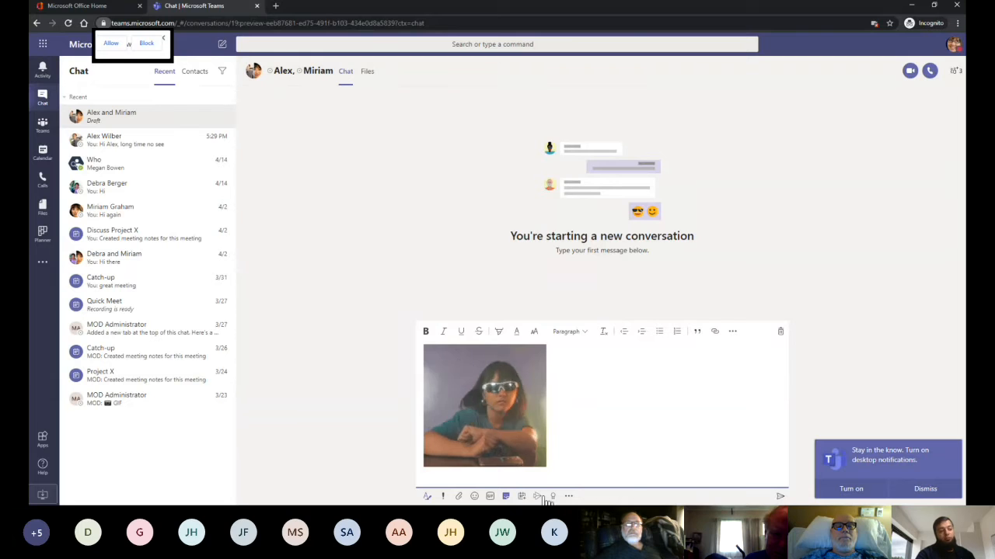
# Browse the suggested messaging extensions and the full catalogue of messaging apps, and return to the group chat.
pyautogui.click(505, 498)
pyautogui.click(569, 497)
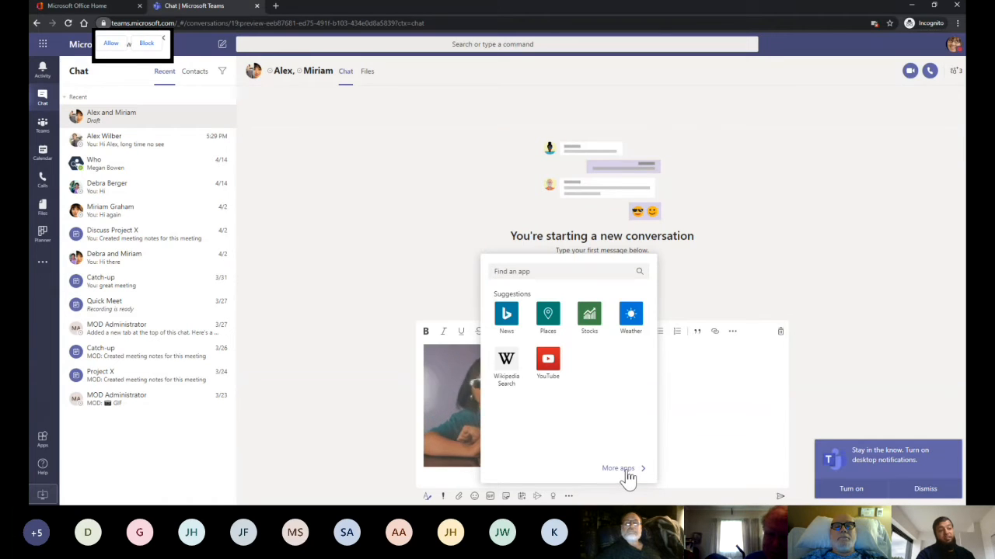
pyautogui.click(625, 472)
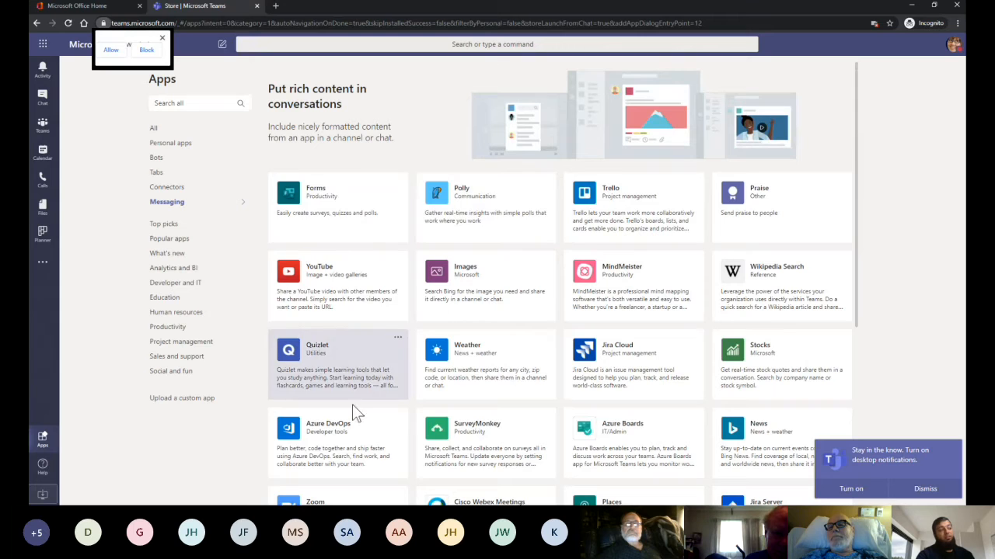
pyautogui.click(36, 17)
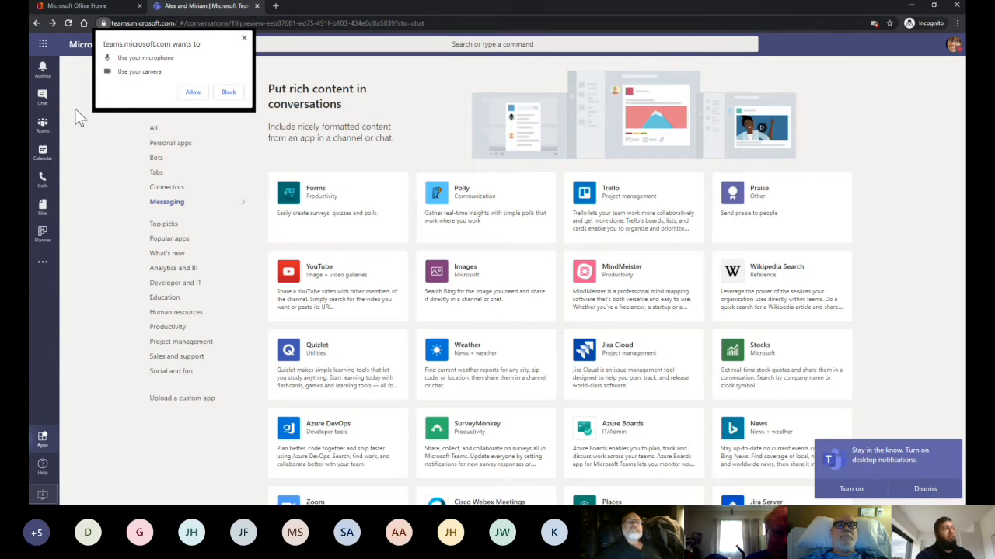
pyautogui.click(43, 97)
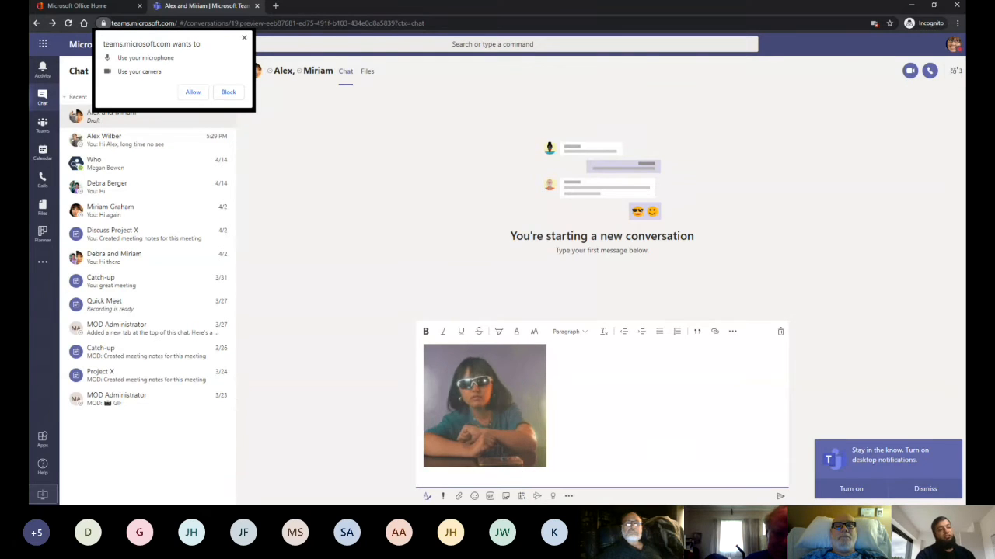
# Start a new meeting from the group chat, dismiss the microphone and camera request, and review the attendees' availability in the Scheduling Assistant.
pyautogui.click(522, 496)
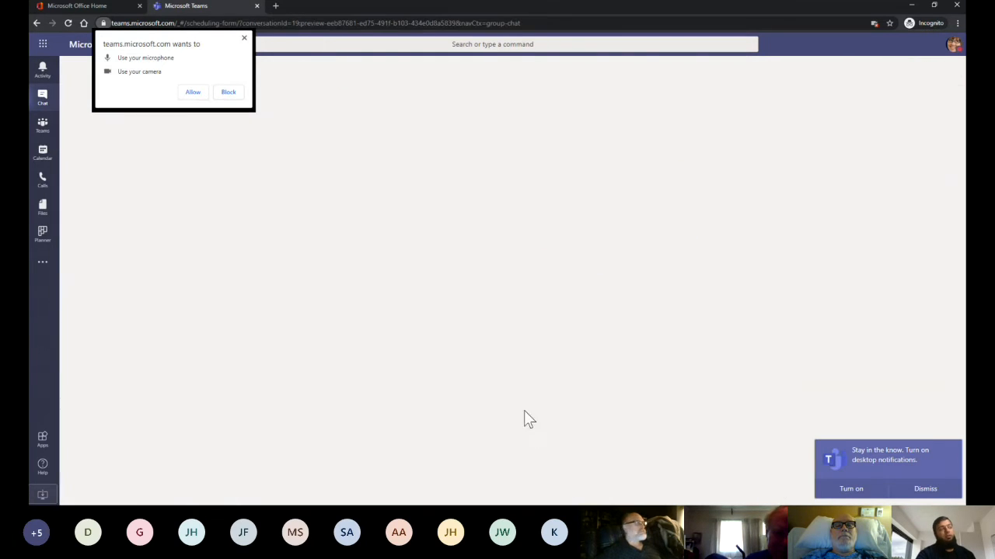
pyautogui.click(244, 40)
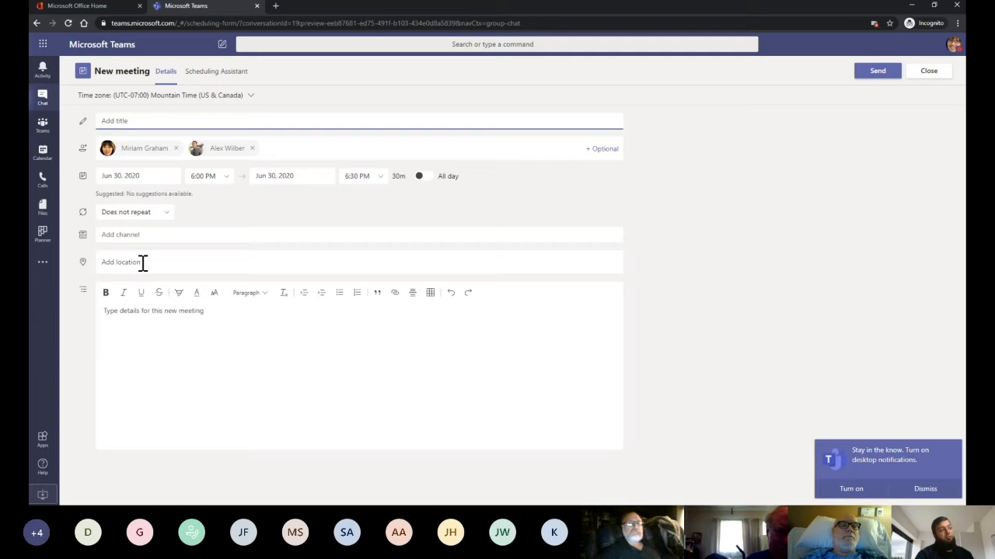
pyautogui.click(208, 74)
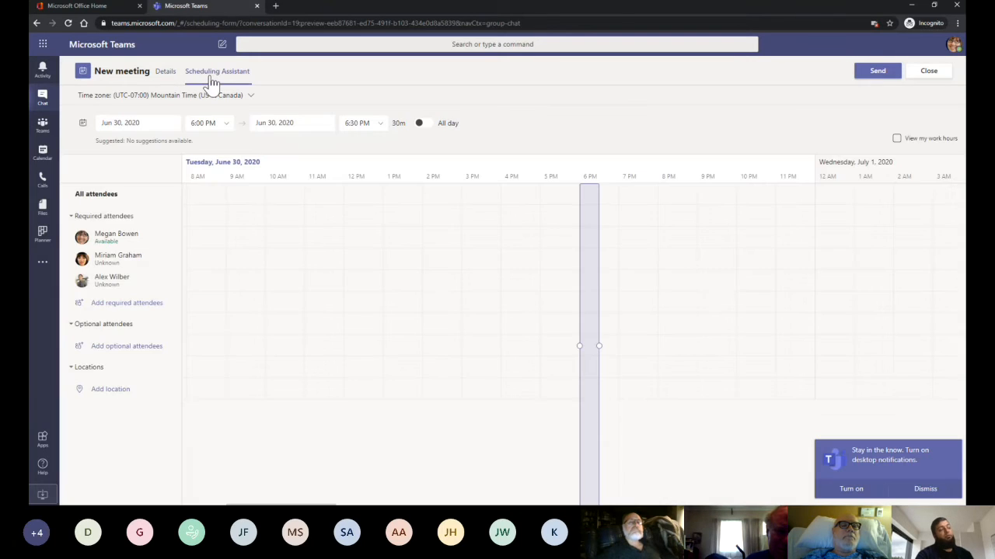
pyautogui.moveTo(135, 251)
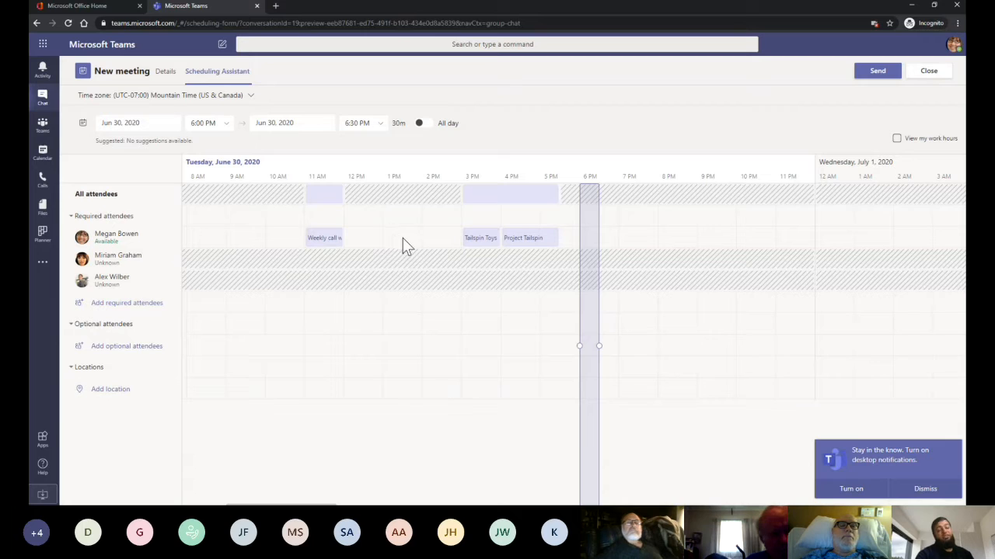
# Try several half-hour slots on June 30 in the scheduling grid, ending with 2:30 PM to 3:00 PM, and discard the unsent meeting.
pyautogui.click(442, 264)
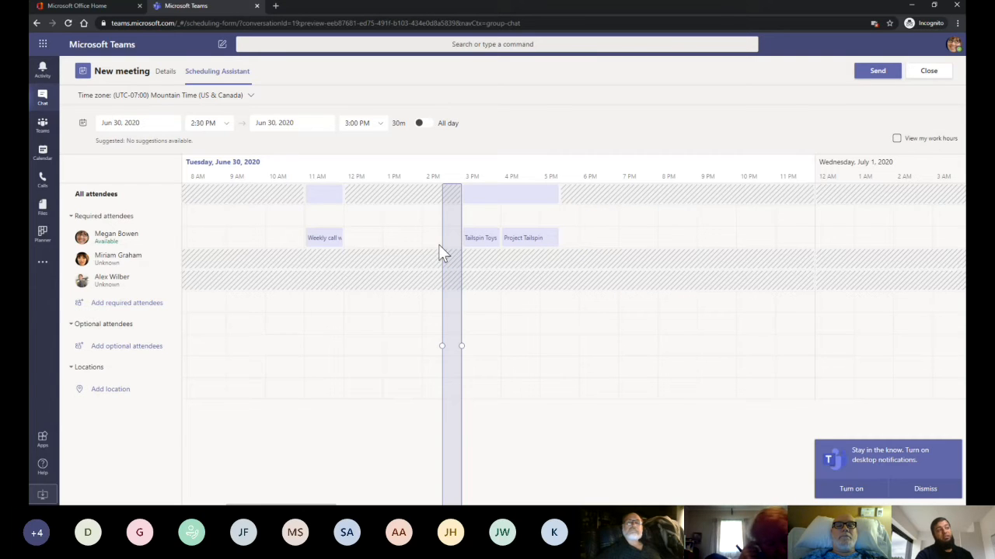
pyautogui.click(486, 252)
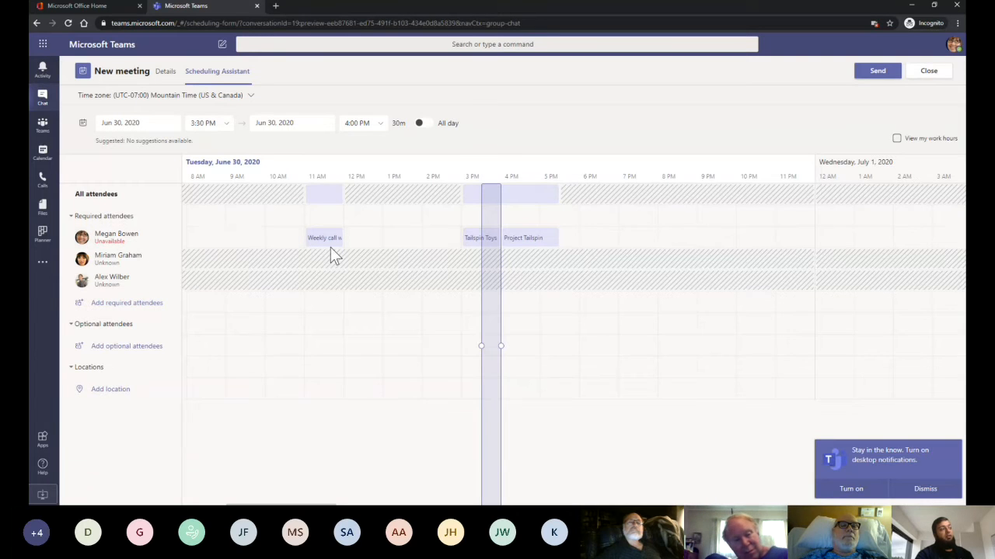
pyautogui.click(420, 244)
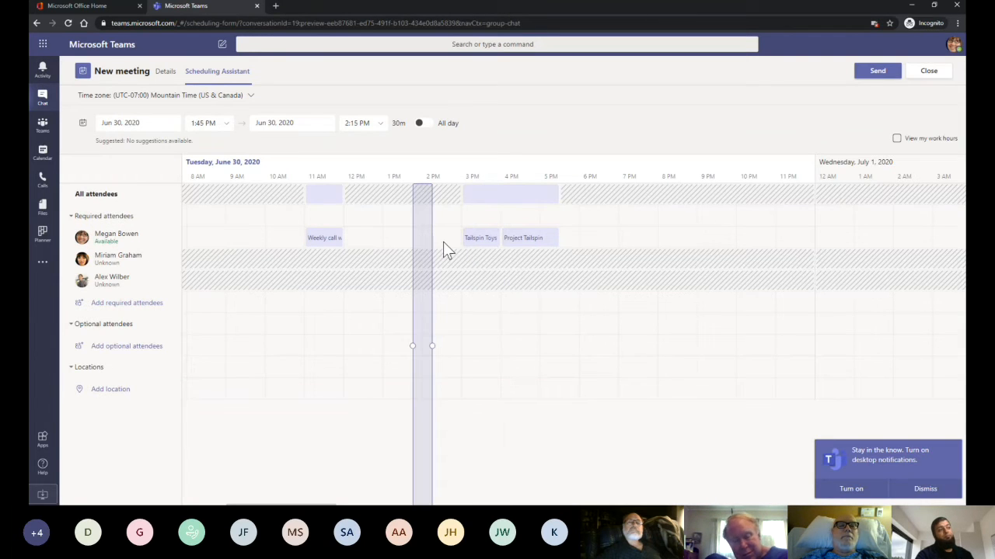
pyautogui.click(443, 242)
pyautogui.click(175, 77)
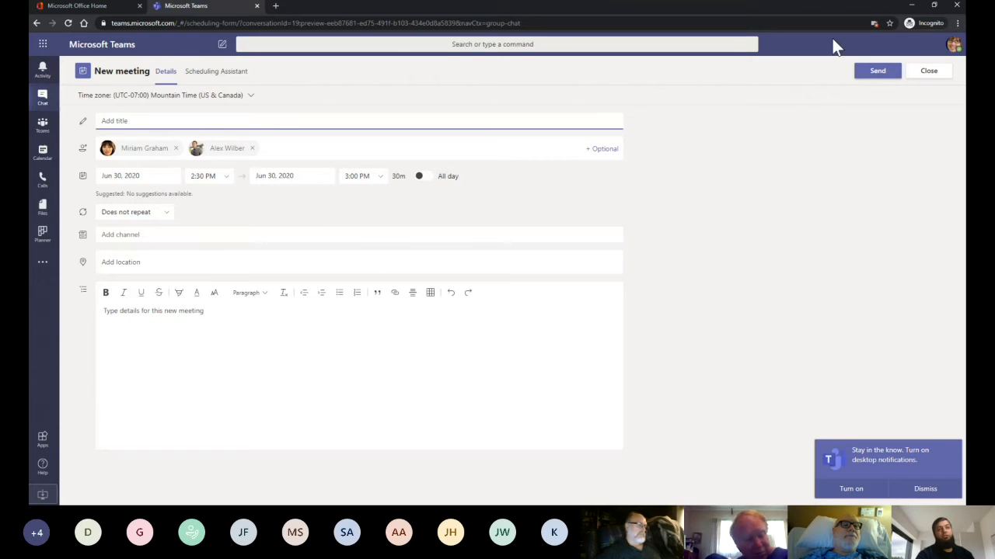
pyautogui.click(930, 72)
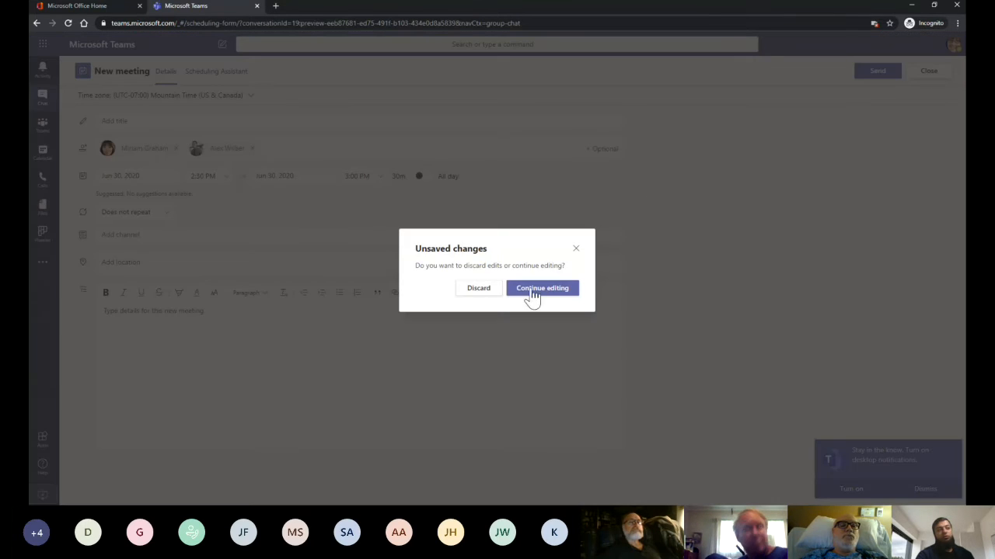
pyautogui.click(496, 290)
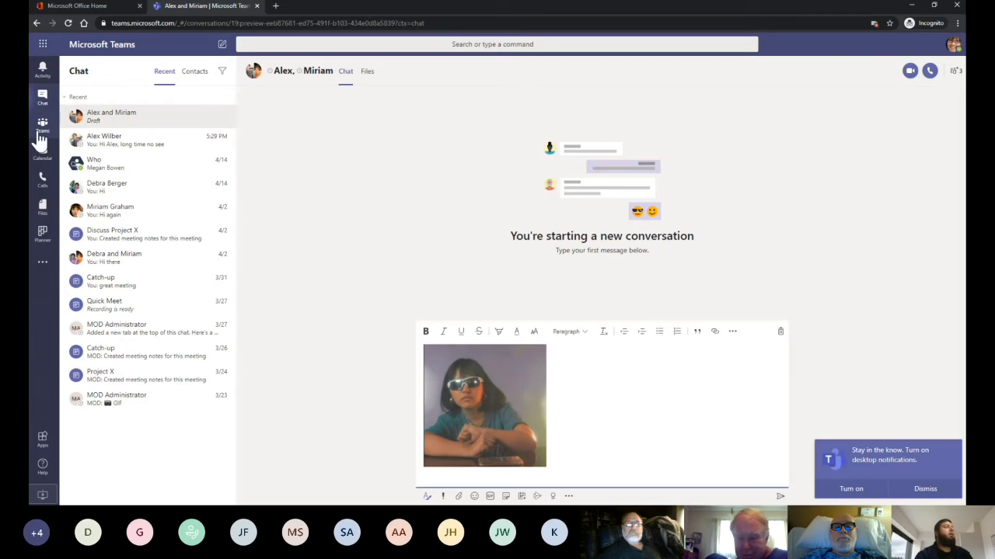
# Check the chat contacts list and the form for creating a contact group, without creating one.
pyautogui.click(195, 75)
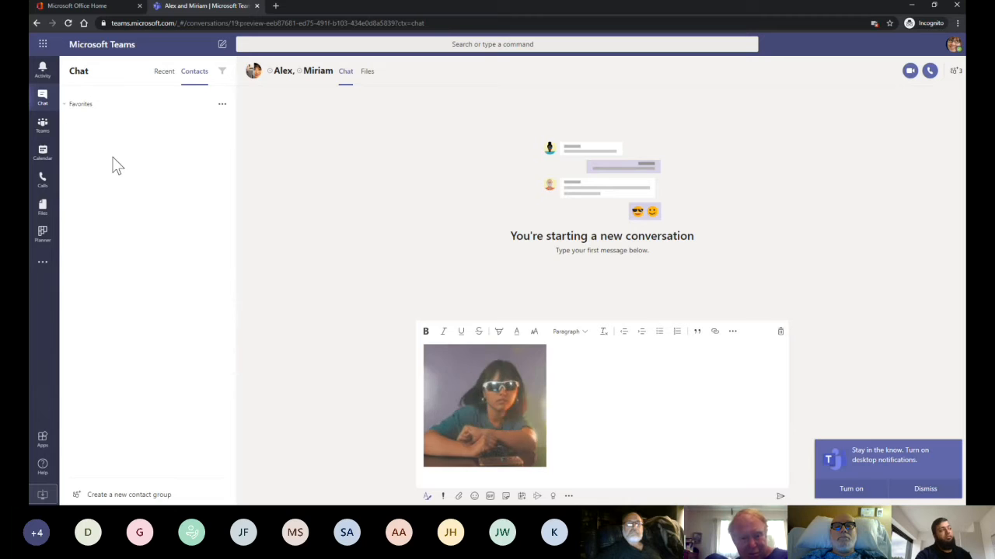
pyautogui.click(140, 489)
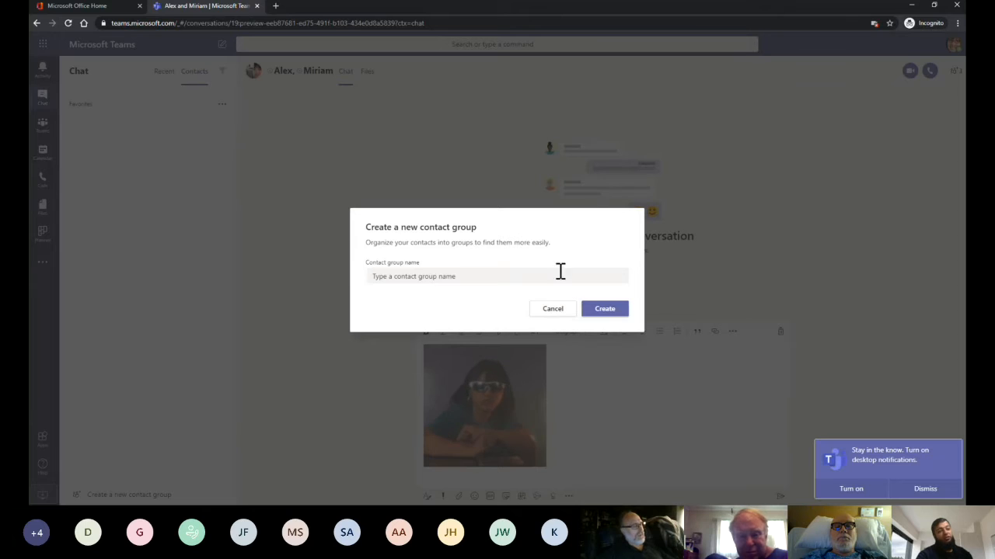
pyautogui.click(552, 308)
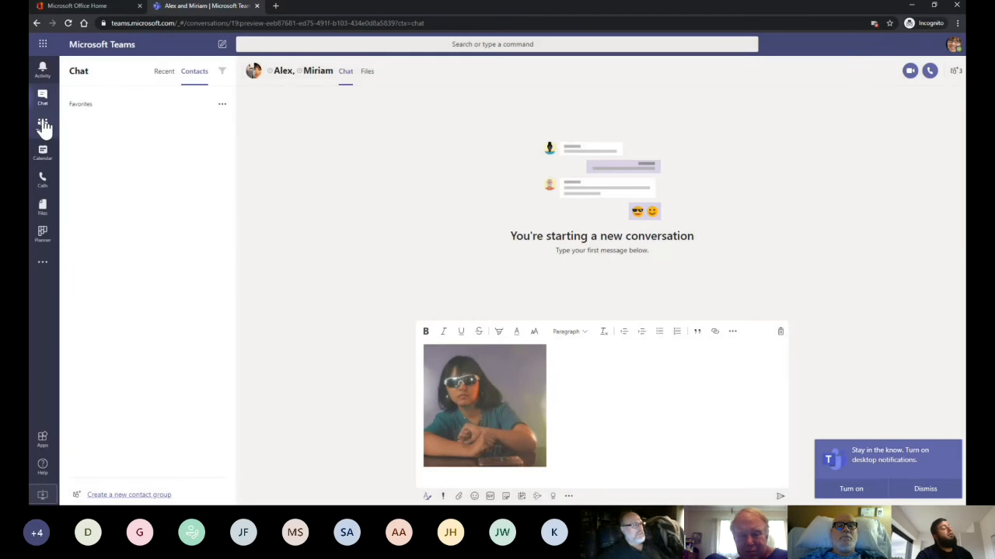
# Start building a new team from scratch, and check the public team's details form before returning to the team type choice.
pyautogui.click(44, 137)
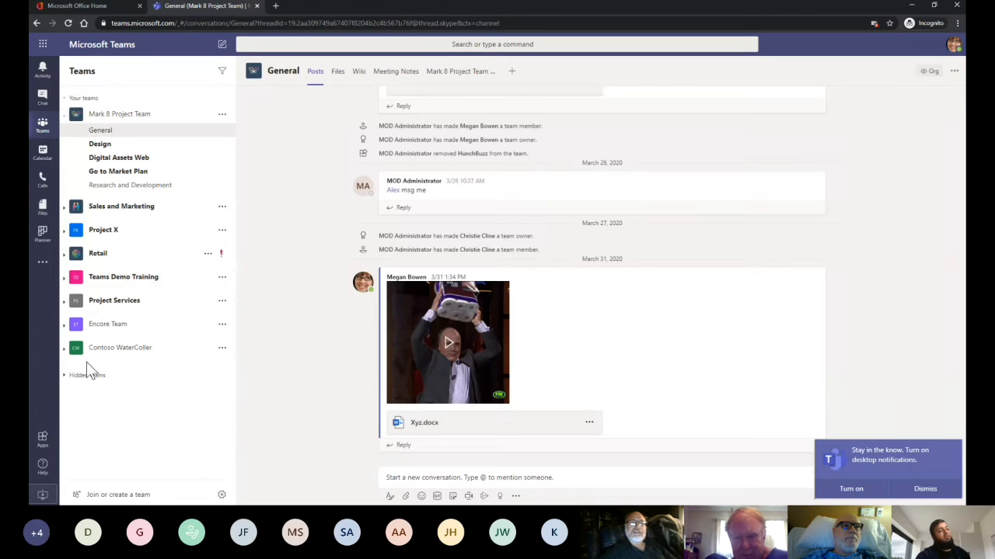
pyautogui.click(129, 499)
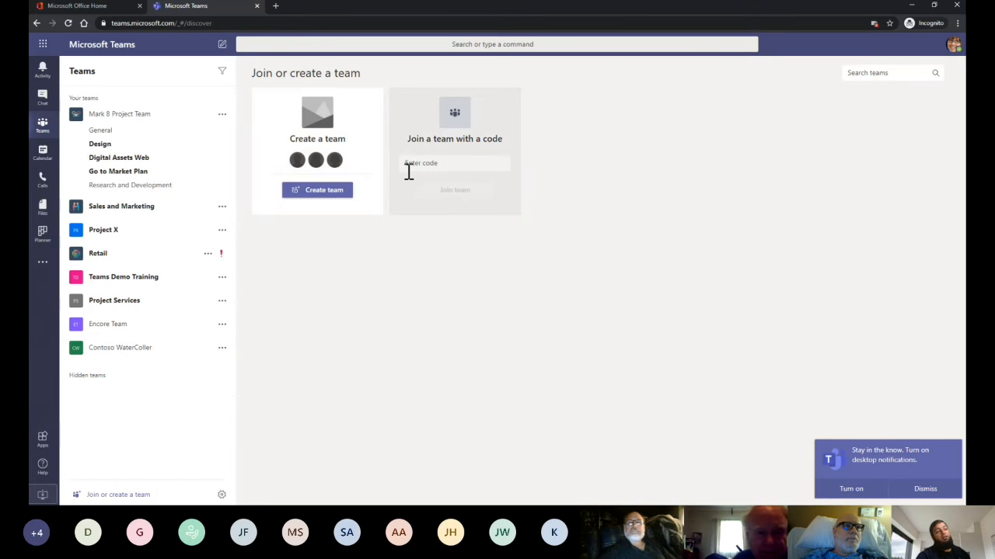
pyautogui.click(346, 194)
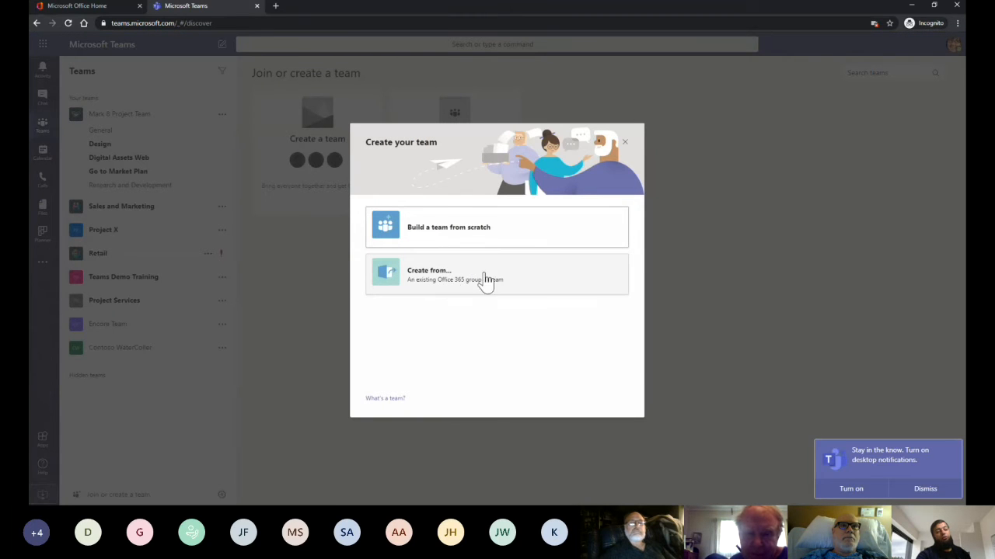
pyautogui.click(465, 233)
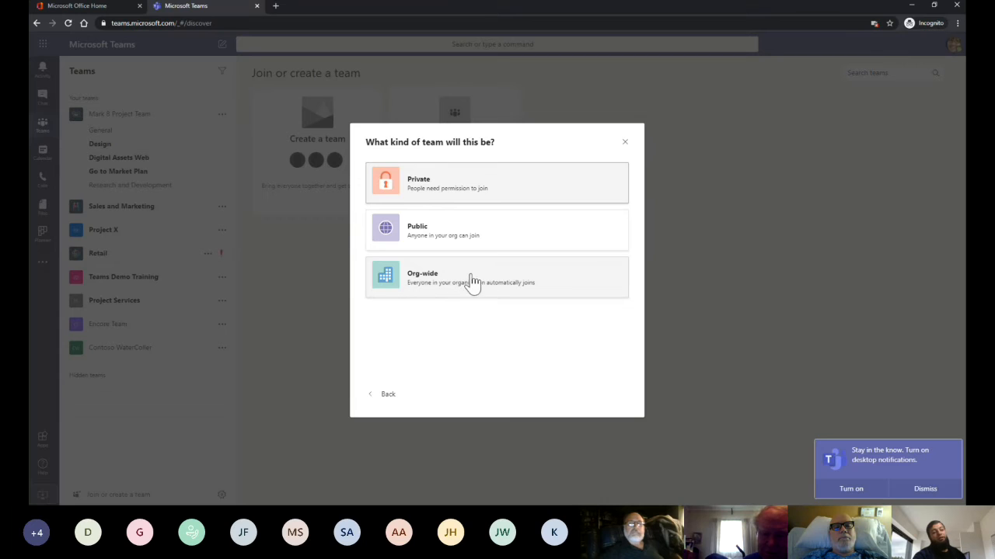
pyautogui.click(457, 242)
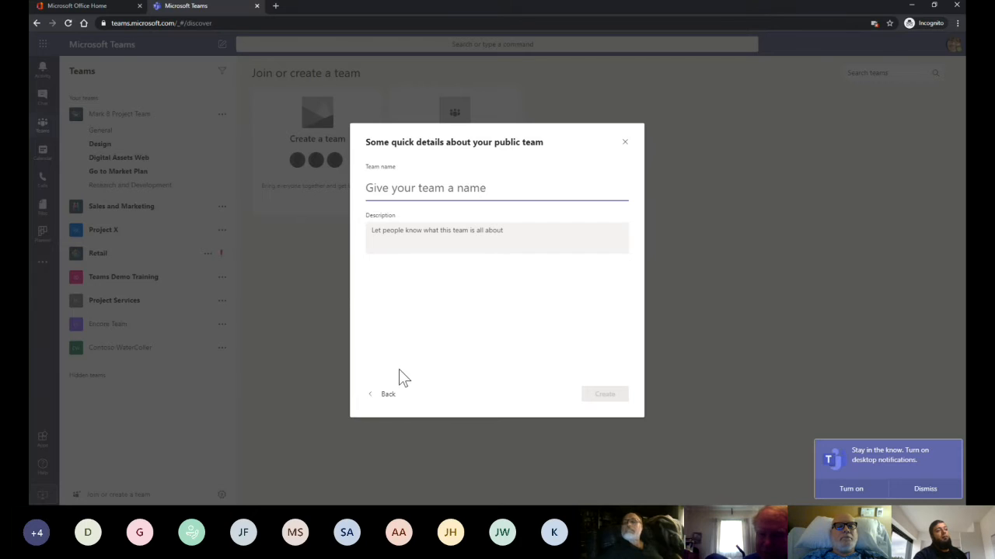
pyautogui.click(386, 395)
# Create the team as private, using the presenter's first name as the team name, and skip adding members.
pyautogui.click(454, 194)
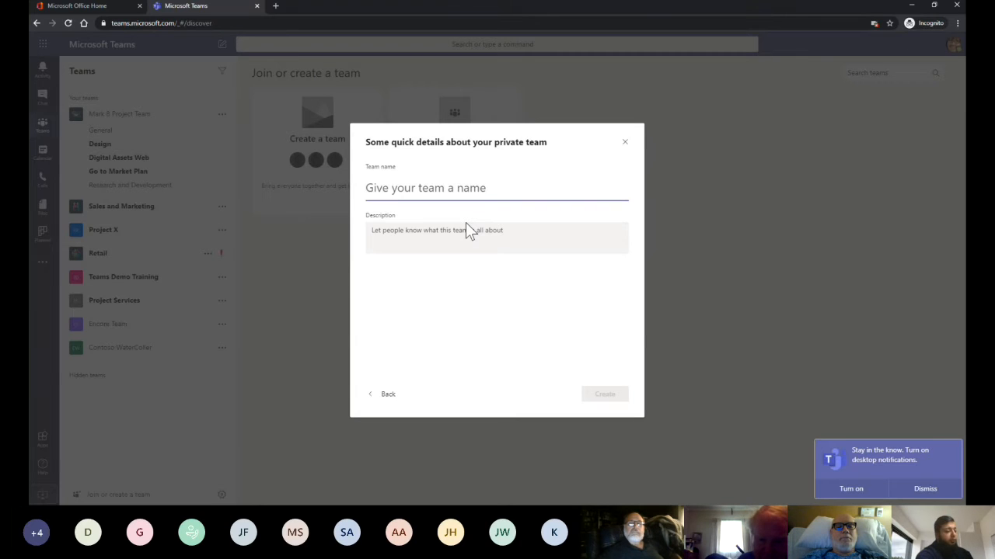
pyautogui.write('Ziad')
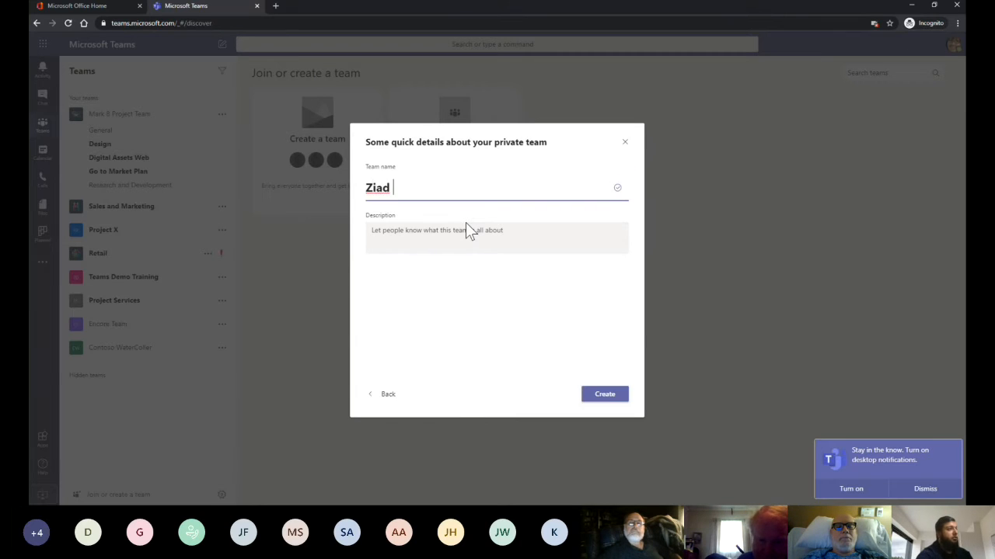
pyautogui.click(605, 396)
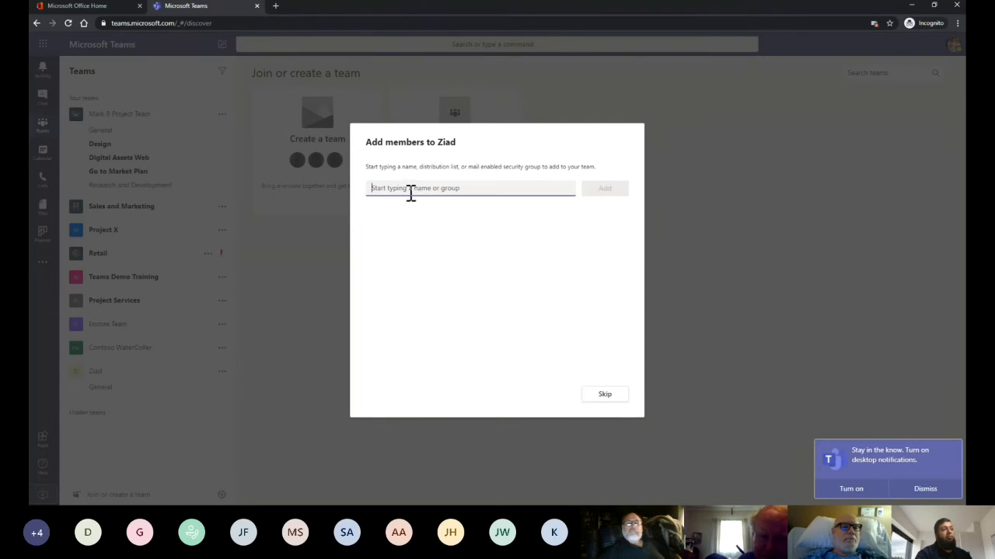
pyautogui.click(604, 395)
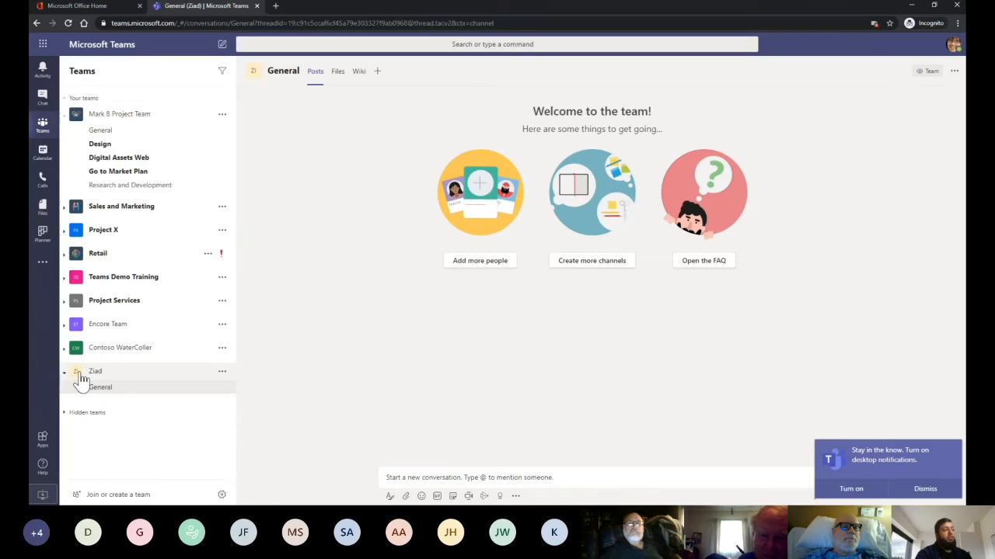
# Collapse and re-expand the new team's channel list, and review the options of its General channel.
pyautogui.click(113, 375)
pyautogui.click(77, 377)
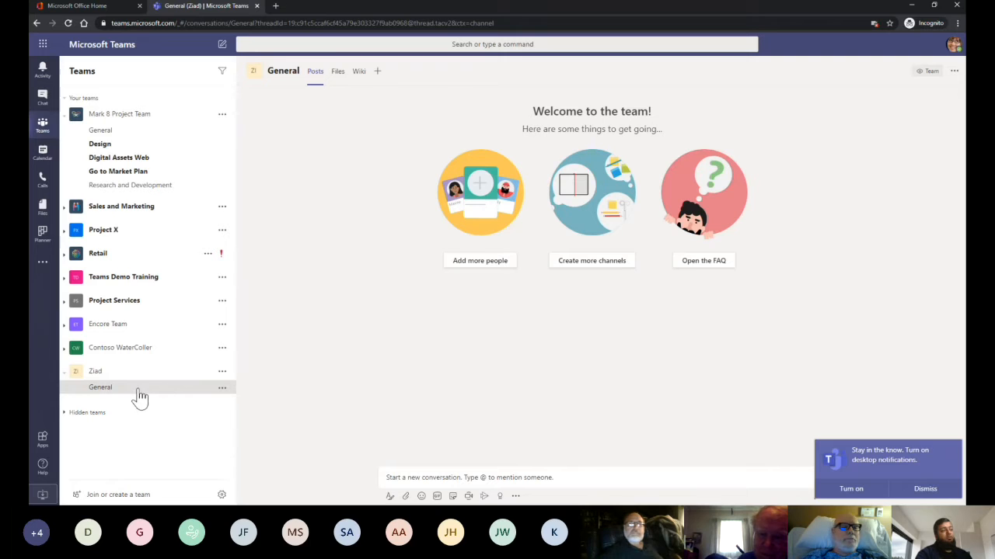
pyautogui.click(222, 391)
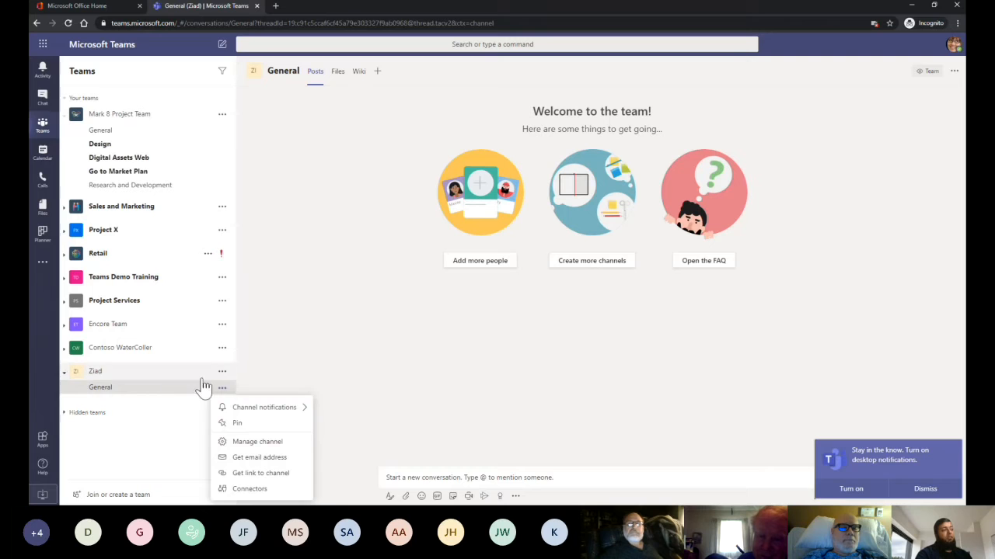
# Add a channel named "July 4th" to the new team, checking the privacy choices and keeping Standard access for everyone on the team.
pyautogui.click(223, 373)
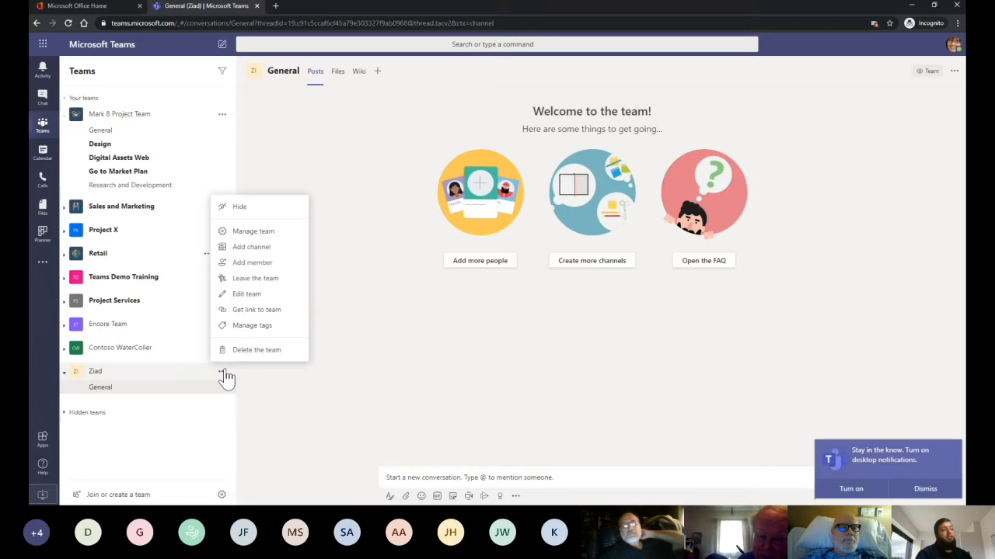
pyautogui.click(264, 249)
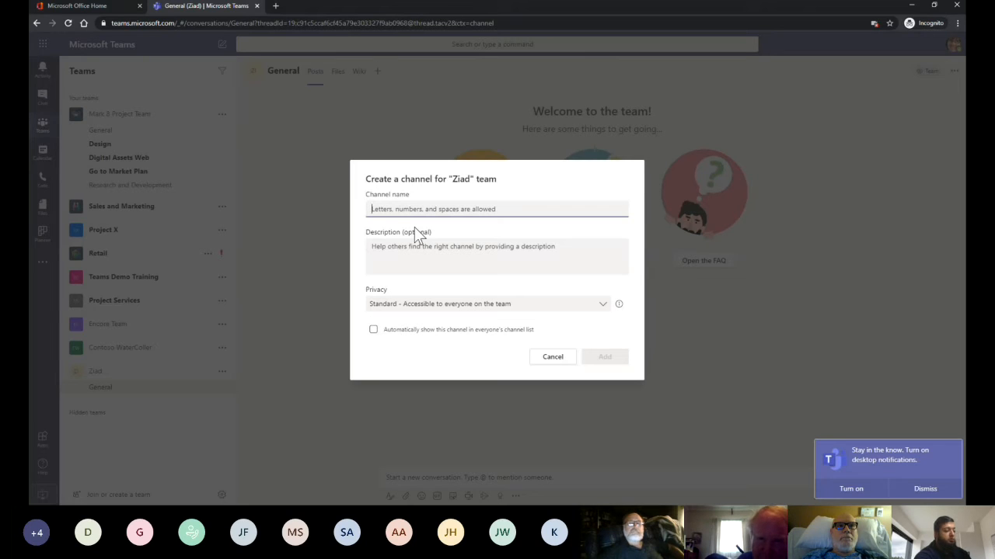
pyautogui.write('ul')
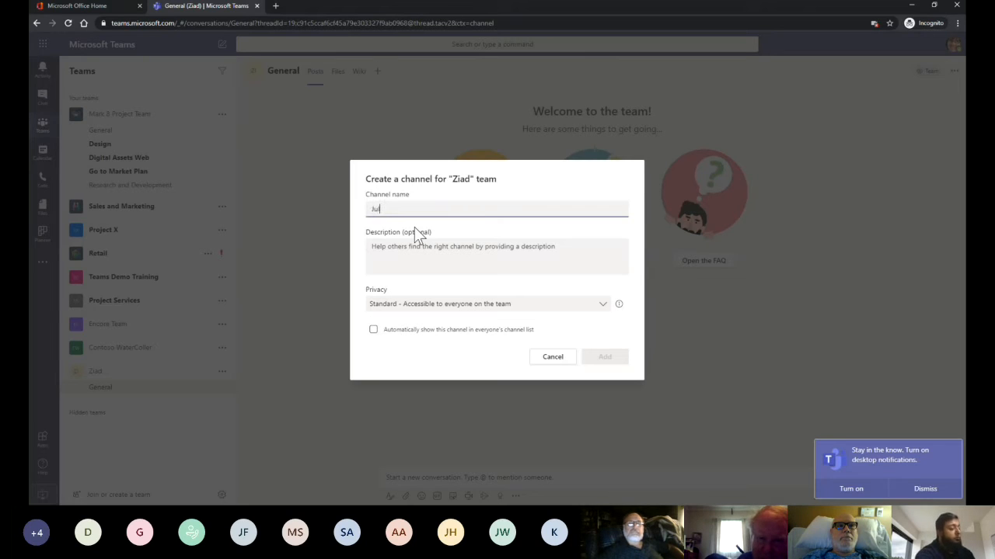
pyautogui.write('y 4tyh')
pyautogui.press('BackSpace')
pyautogui.press('BackSpace')
pyautogui.write('h')
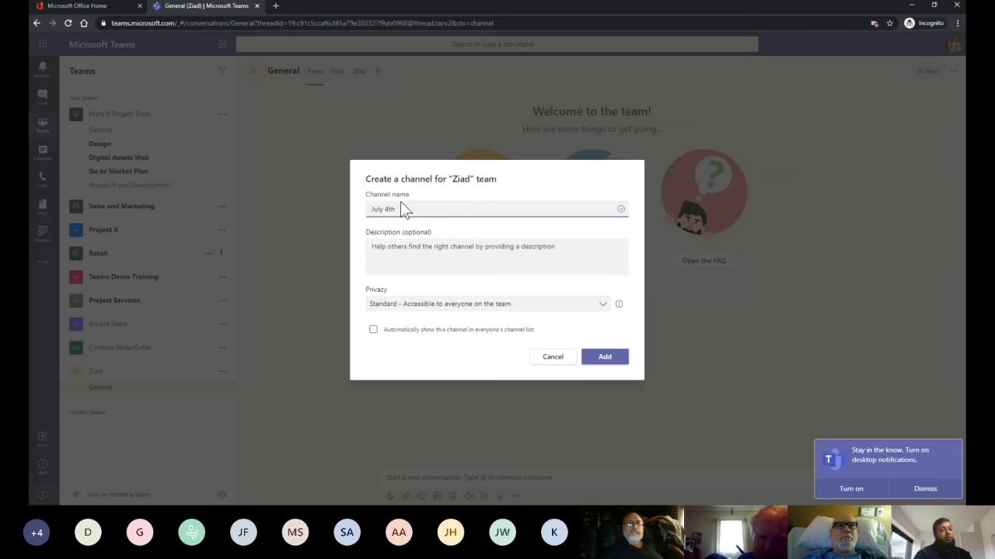
pyautogui.click(382, 307)
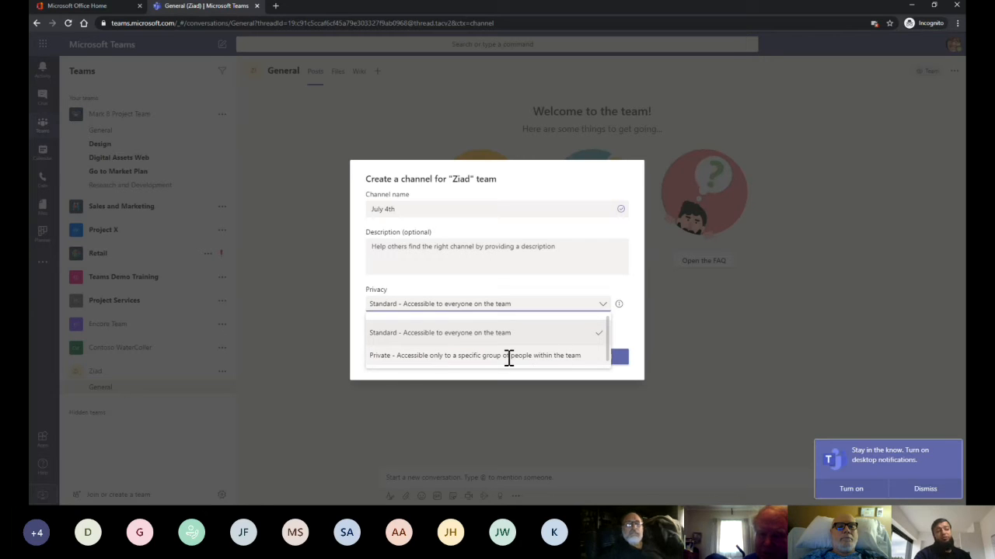
pyautogui.click(629, 333)
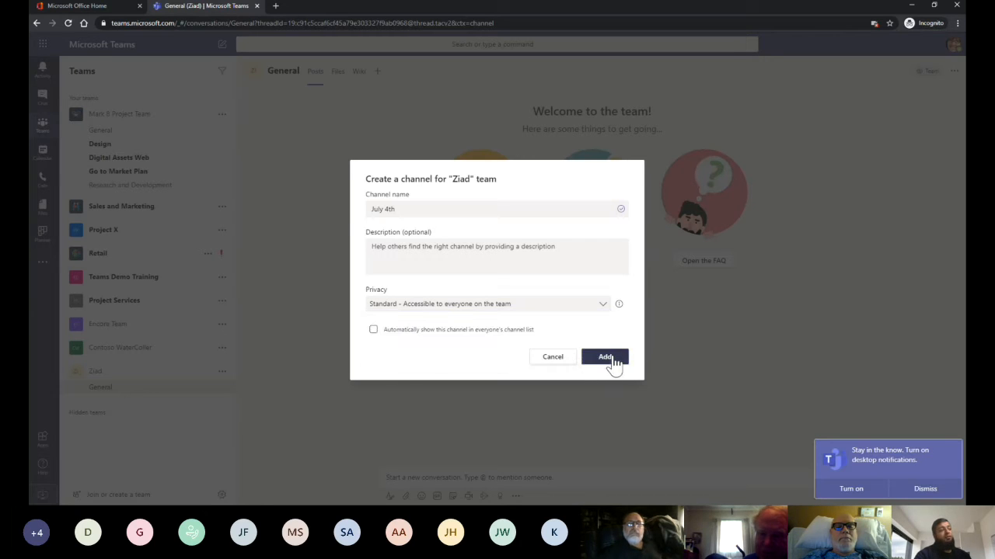
pyautogui.click(605, 358)
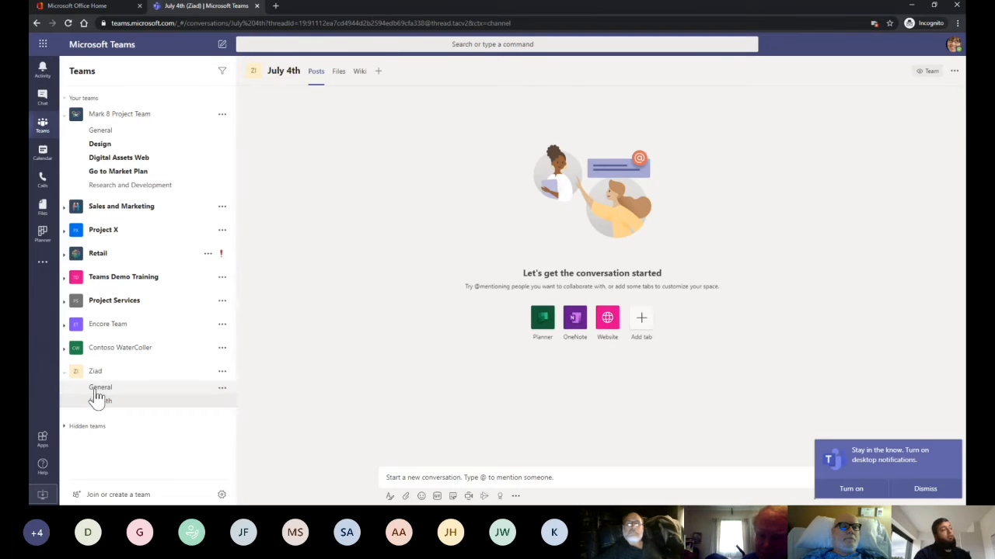
# Add three colleagues to the new team: the marketing assistant, the director and the administrative assistant.
pyautogui.click(222, 373)
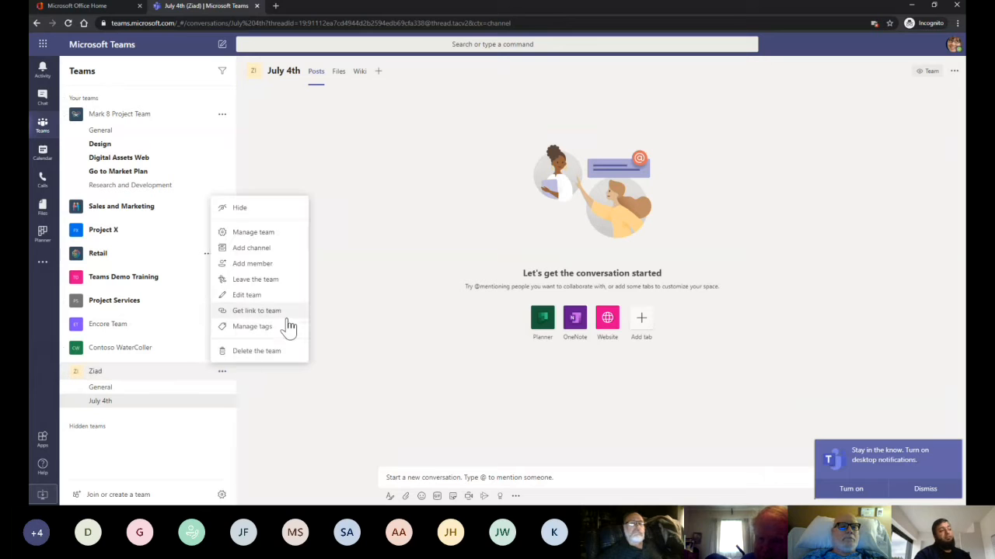
pyautogui.click(282, 264)
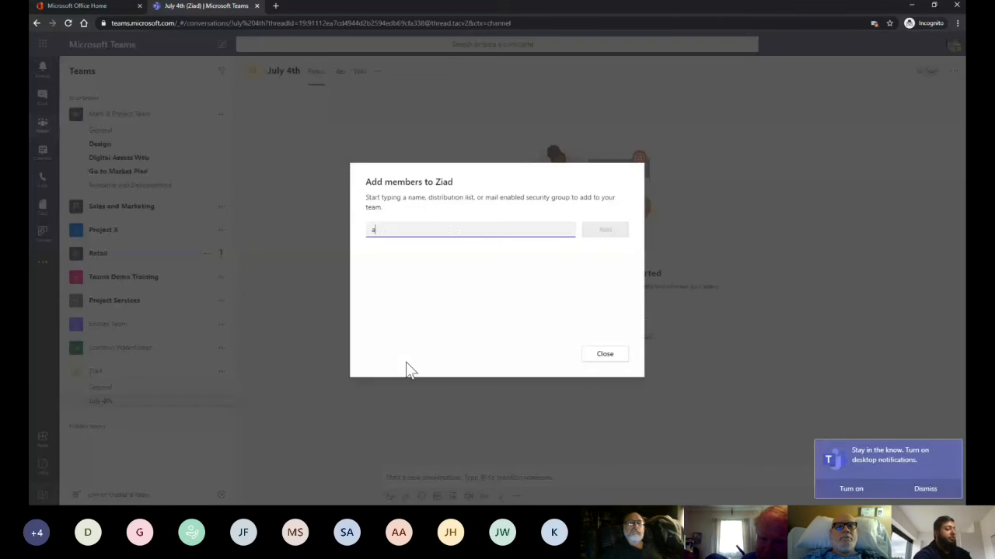
pyautogui.write('ale')
pyautogui.click(442, 266)
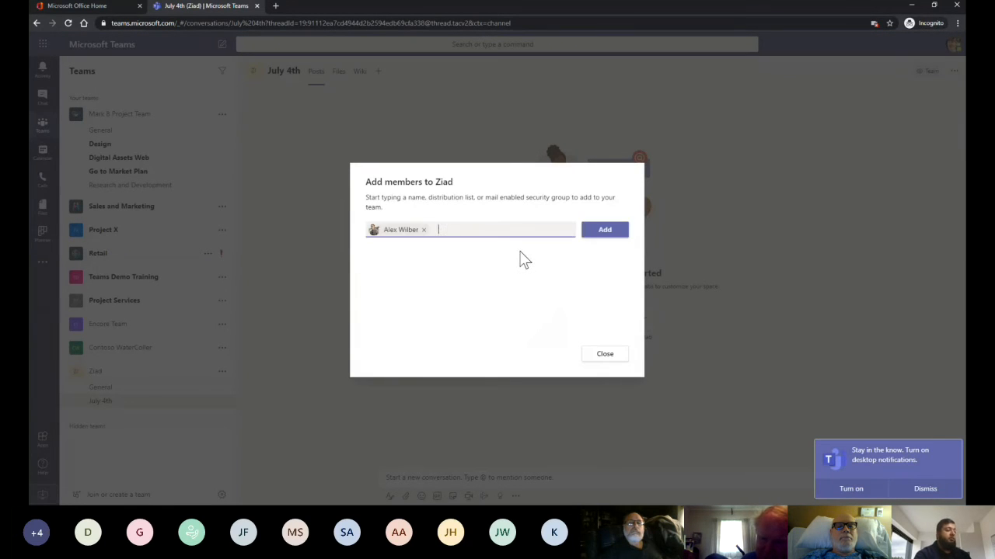
pyautogui.write('miri')
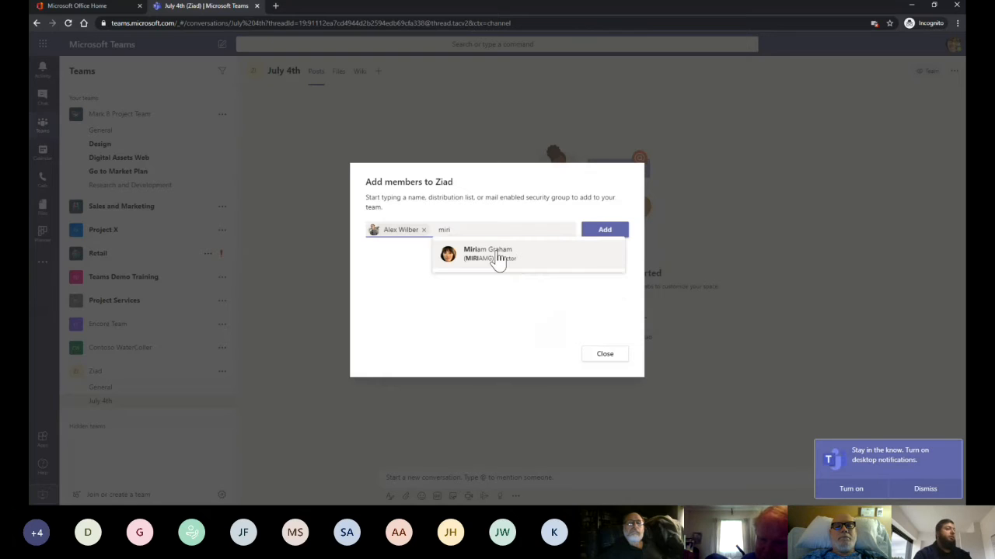
pyautogui.click(494, 255)
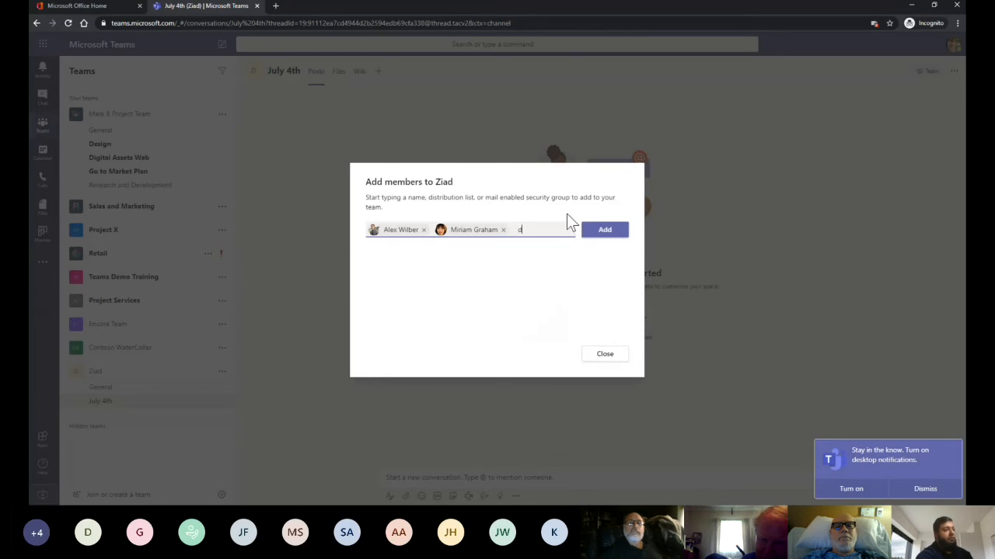
pyautogui.write('deb')
pyautogui.click(536, 264)
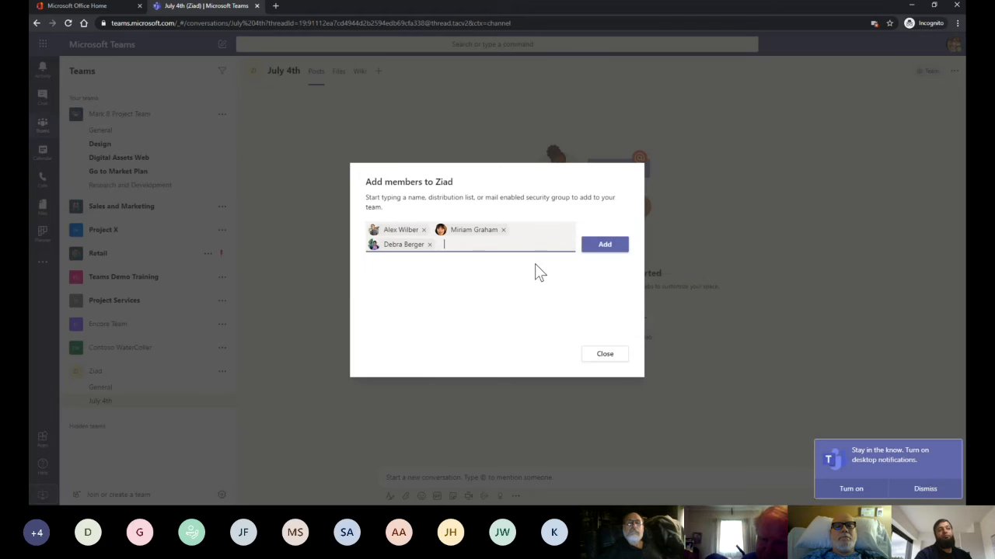
pyautogui.click(614, 250)
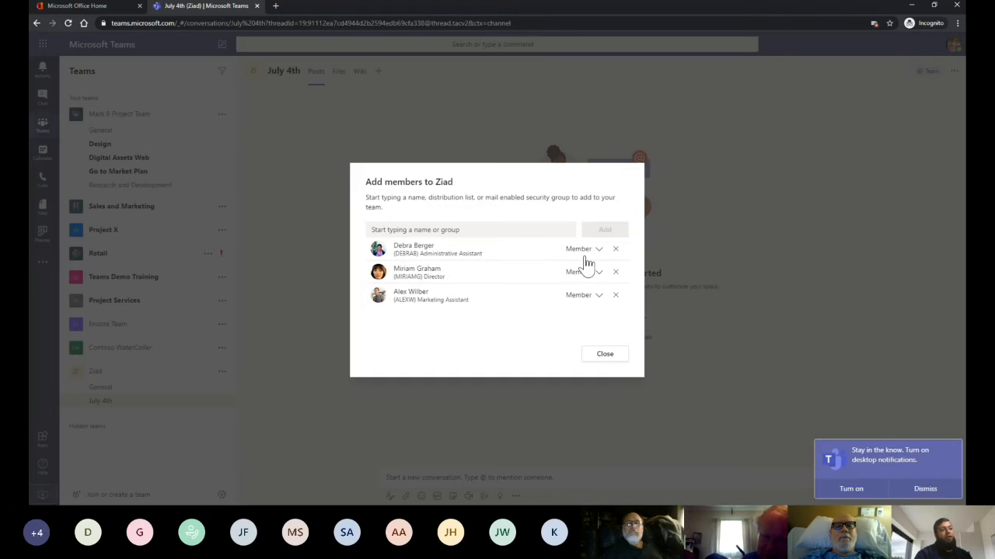
# Check the administrative assistant's role choices, make the director an Owner of the team, and finish adding members.
pyautogui.click(591, 255)
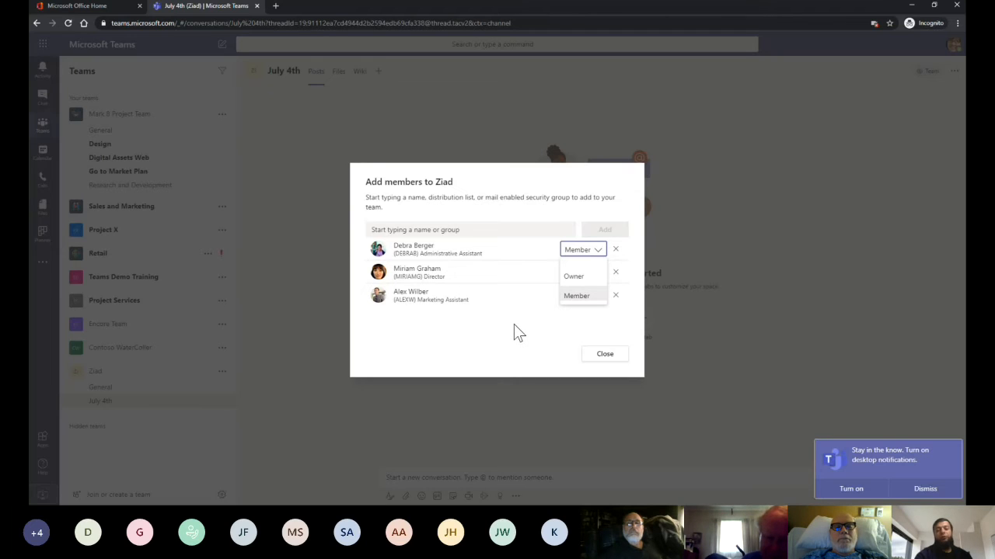
pyautogui.click(470, 302)
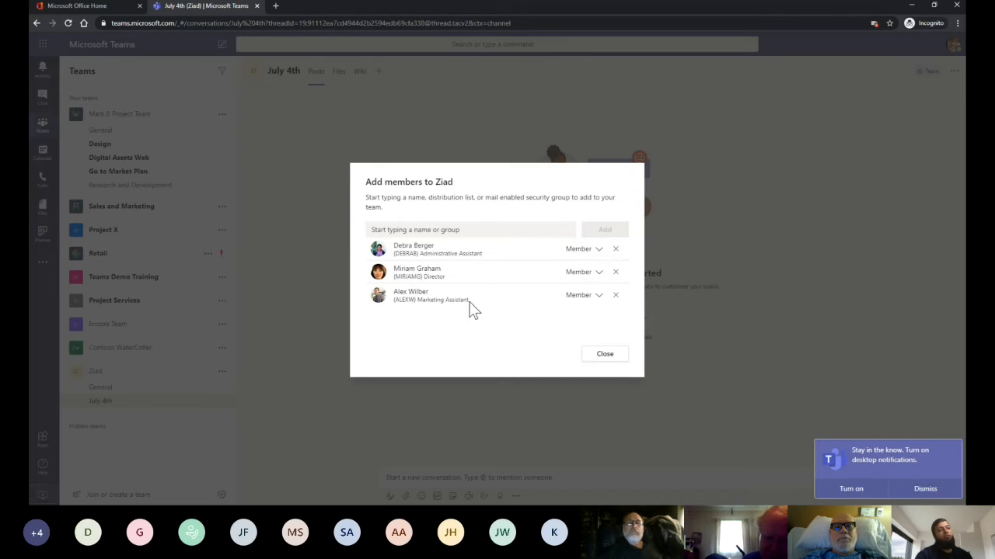
pyautogui.click(592, 281)
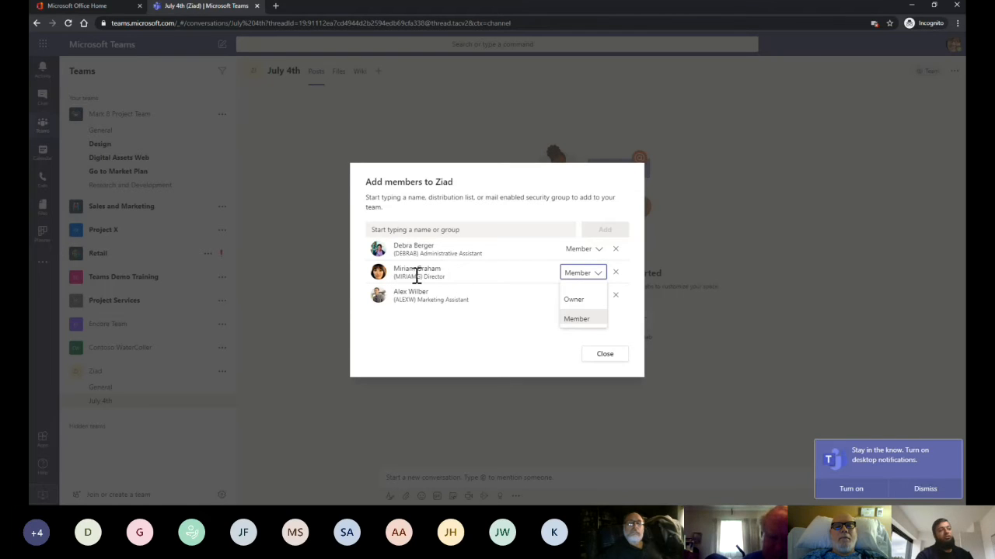
pyautogui.click(575, 301)
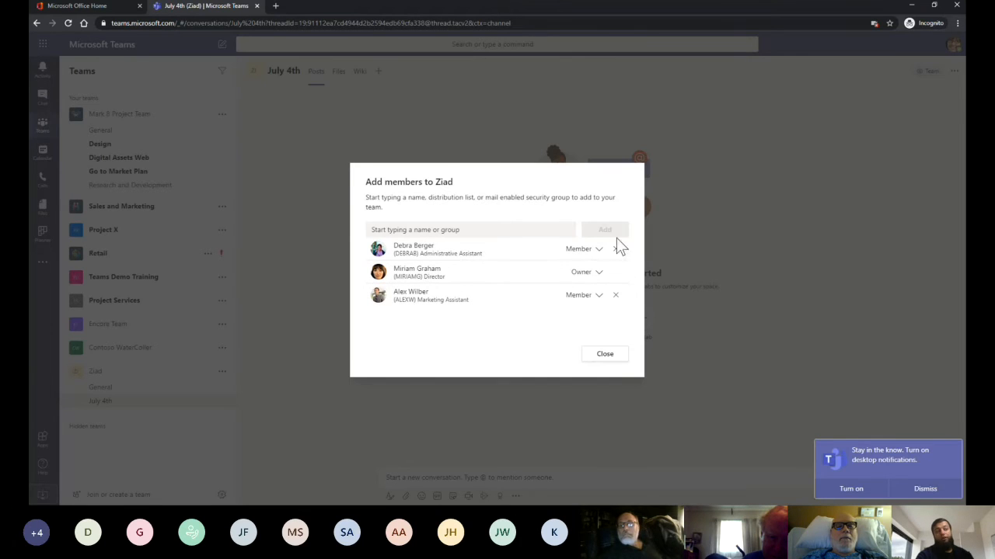
pyautogui.click(602, 354)
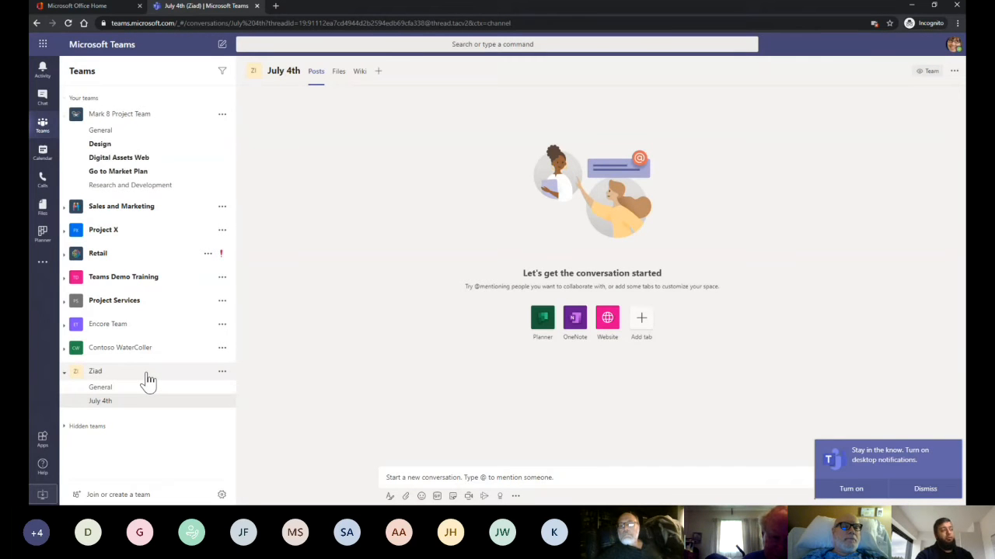
# Open the new team's management page and review its members and guests, pending requests and channels.
pyautogui.click(221, 372)
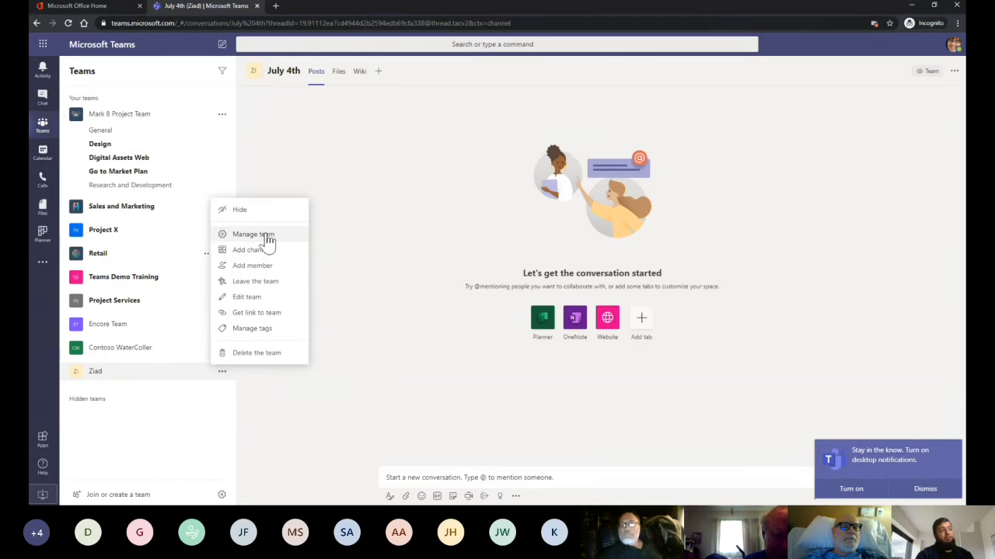
pyautogui.click(268, 235)
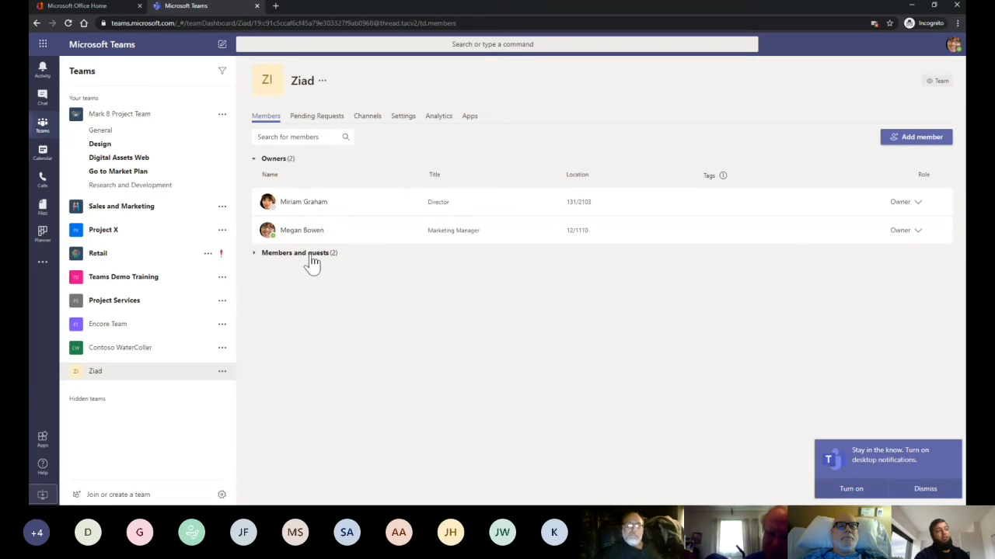
pyautogui.click(278, 256)
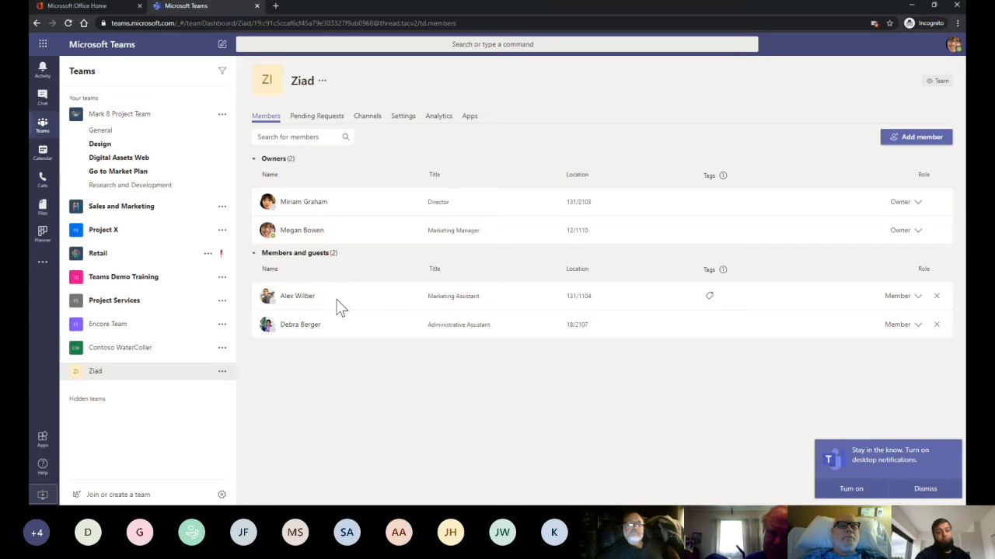
pyautogui.click(311, 124)
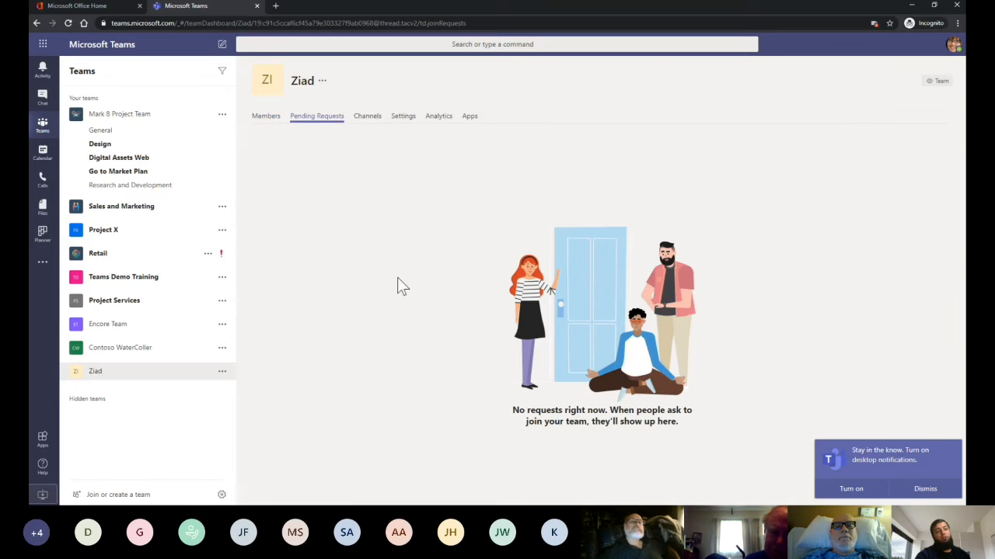
pyautogui.click(360, 123)
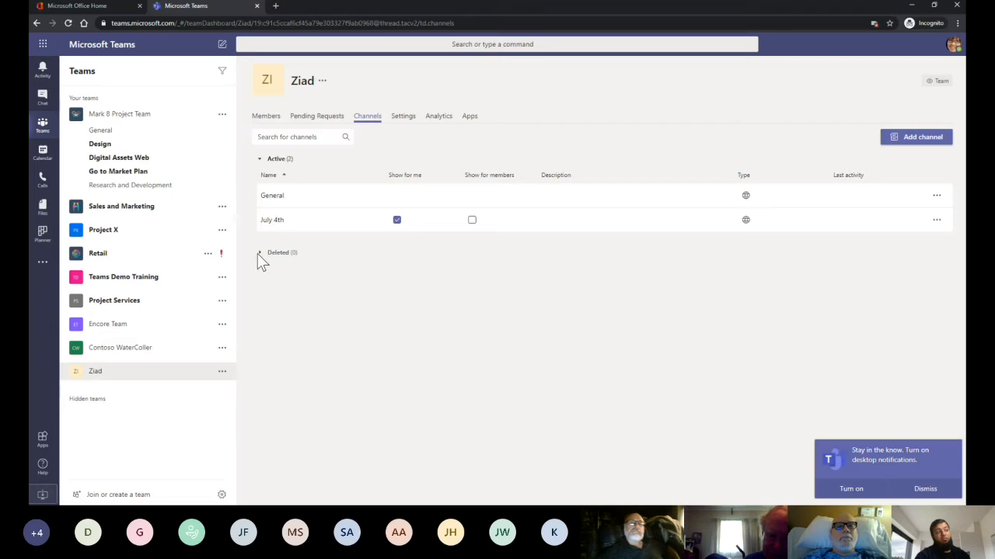
# Review the team's settings for Team picture, Member permissions and Guest permissions.
pyautogui.click(411, 120)
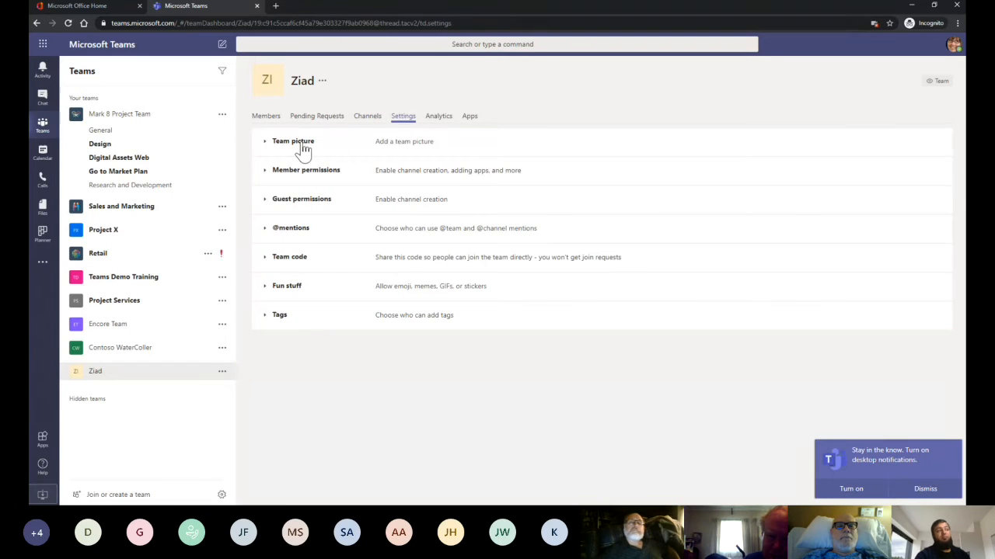
pyautogui.click(303, 146)
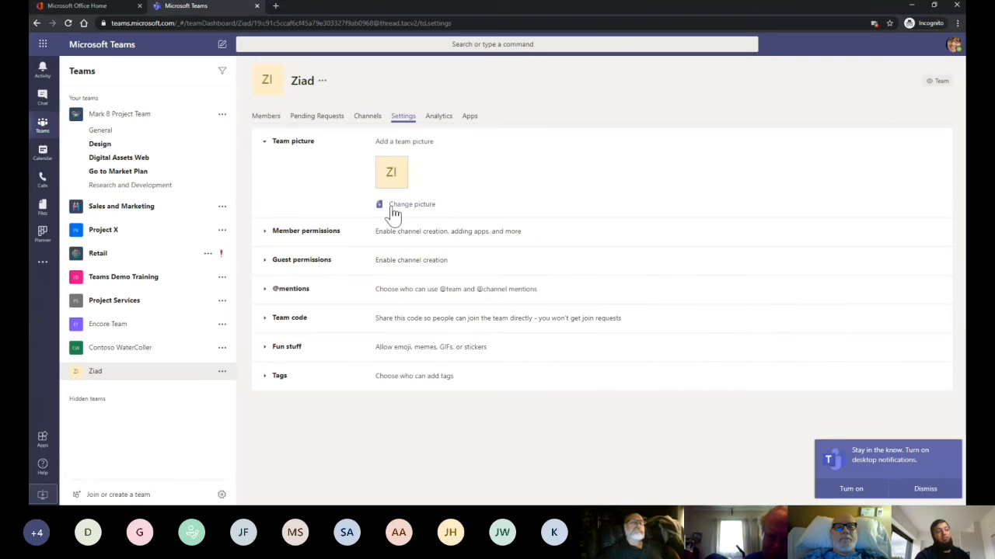
pyautogui.click(305, 145)
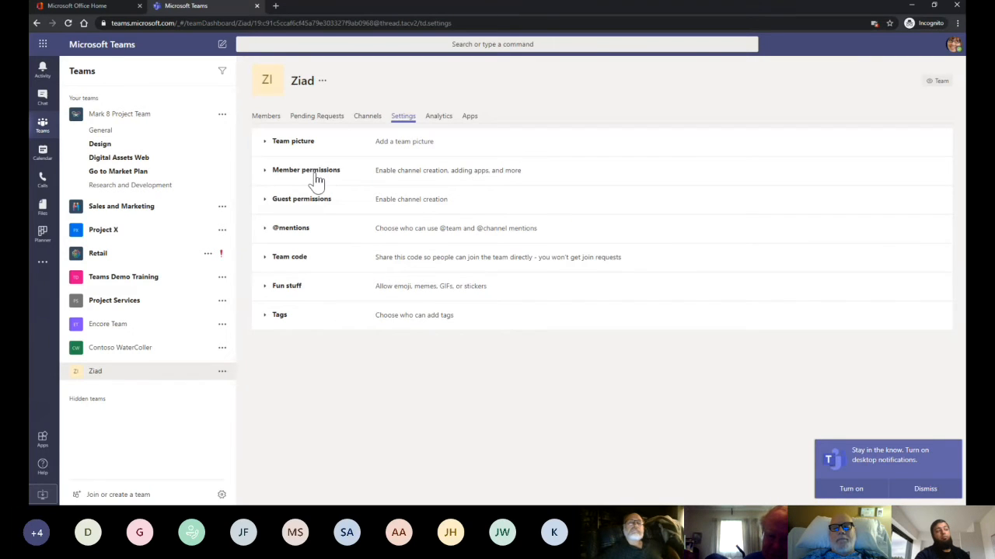
pyautogui.click(317, 180)
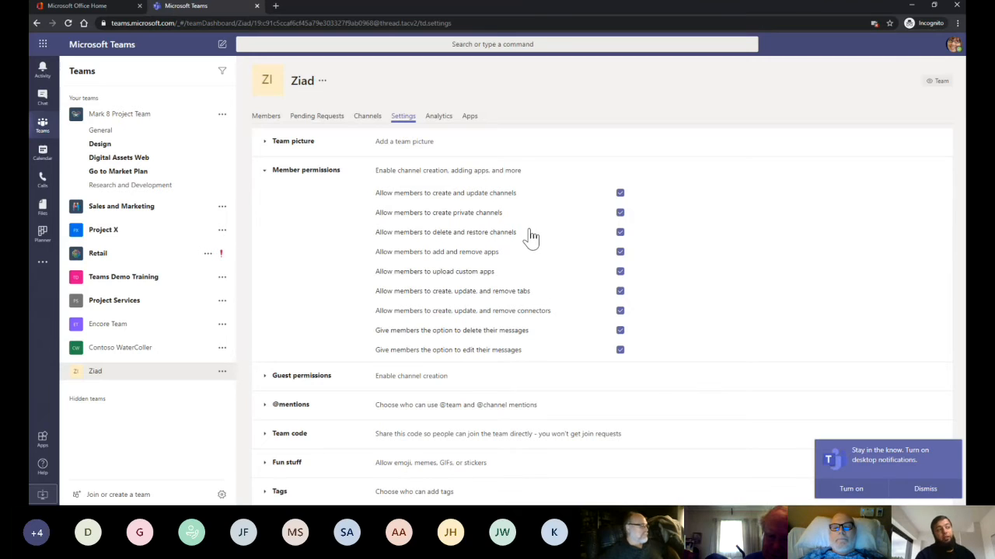
pyautogui.click(286, 174)
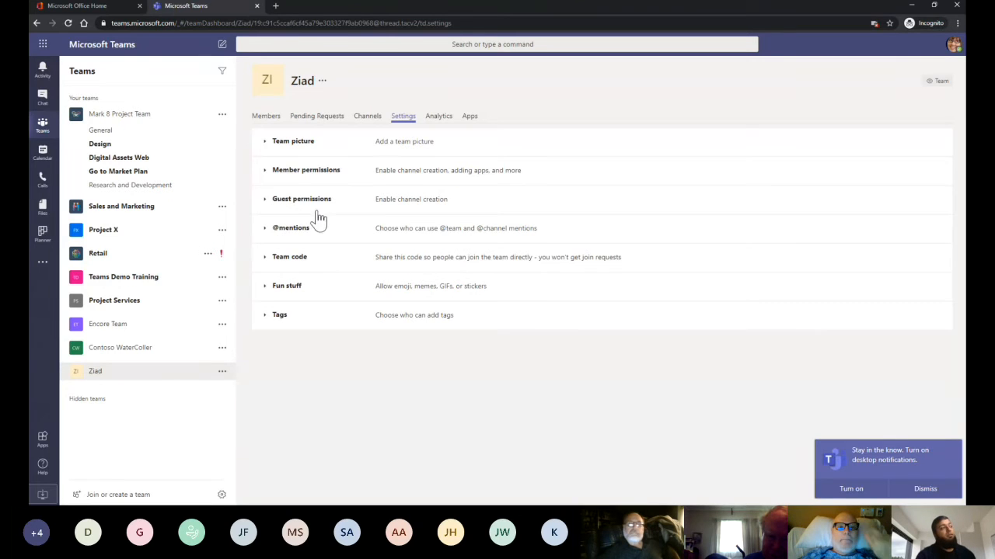
pyautogui.click(318, 210)
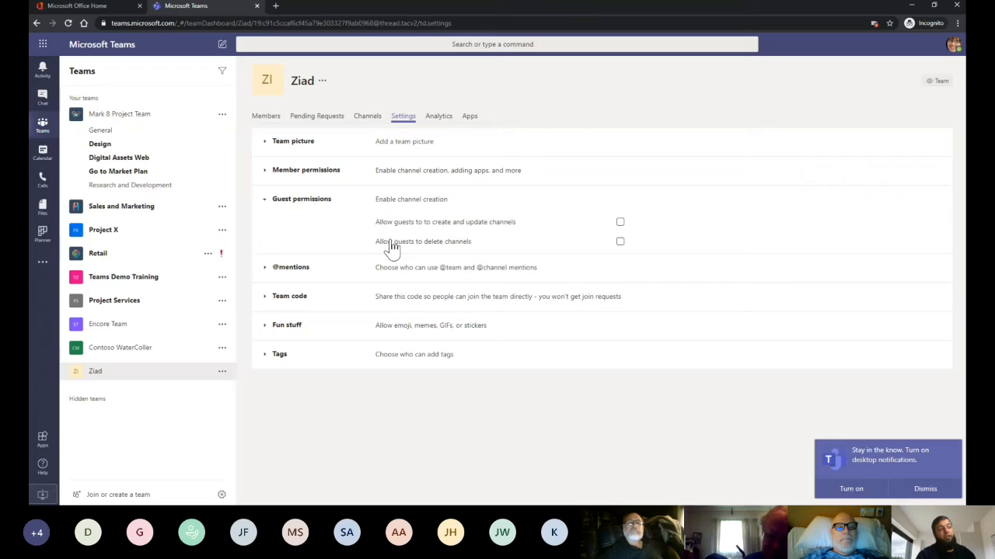
pyautogui.click(336, 217)
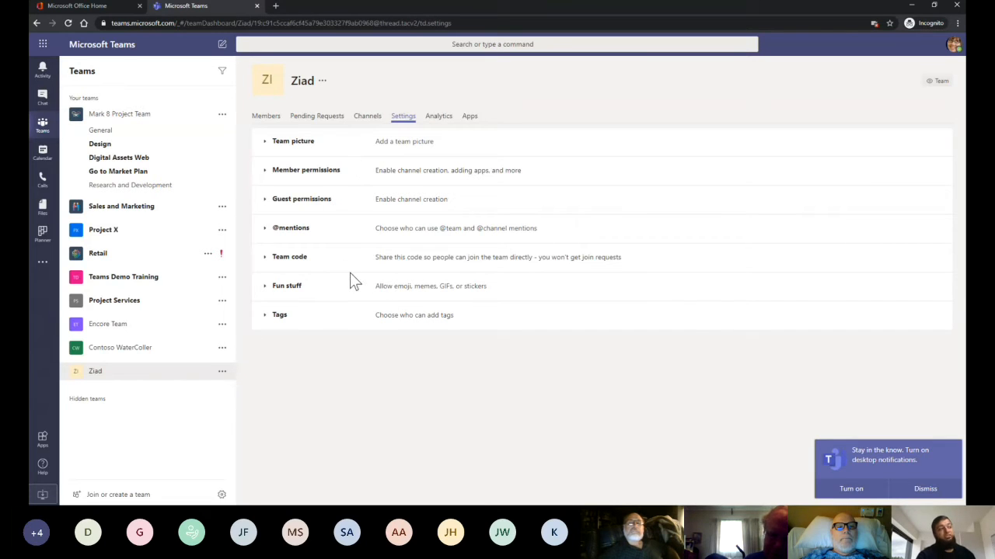
# Generate a team code in the team's settings and copy it.
pyautogui.click(302, 266)
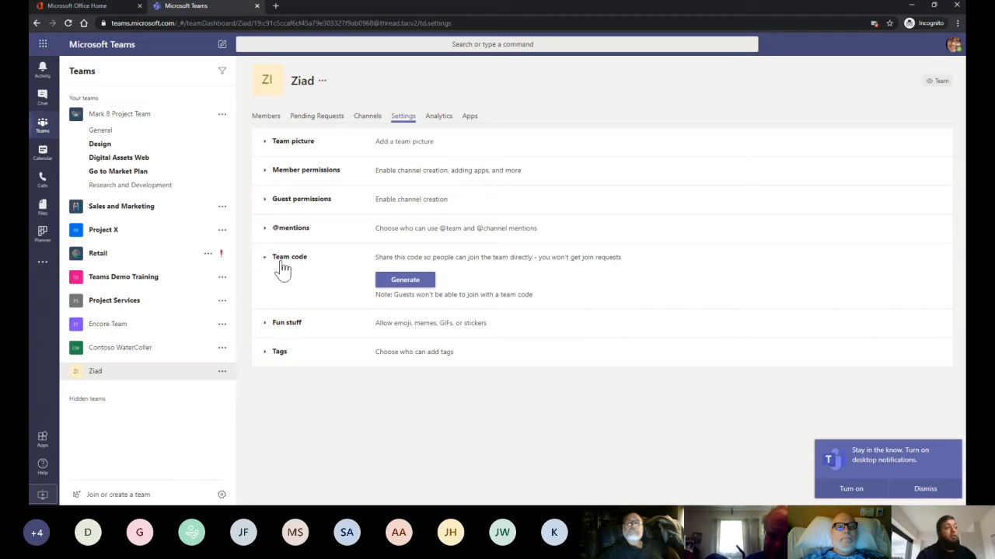
pyautogui.click(400, 281)
pyautogui.moveTo(377, 278); pyautogui.dragTo(425, 278)
pyautogui.rightClick(425, 278)
pyautogui.click(435, 283)
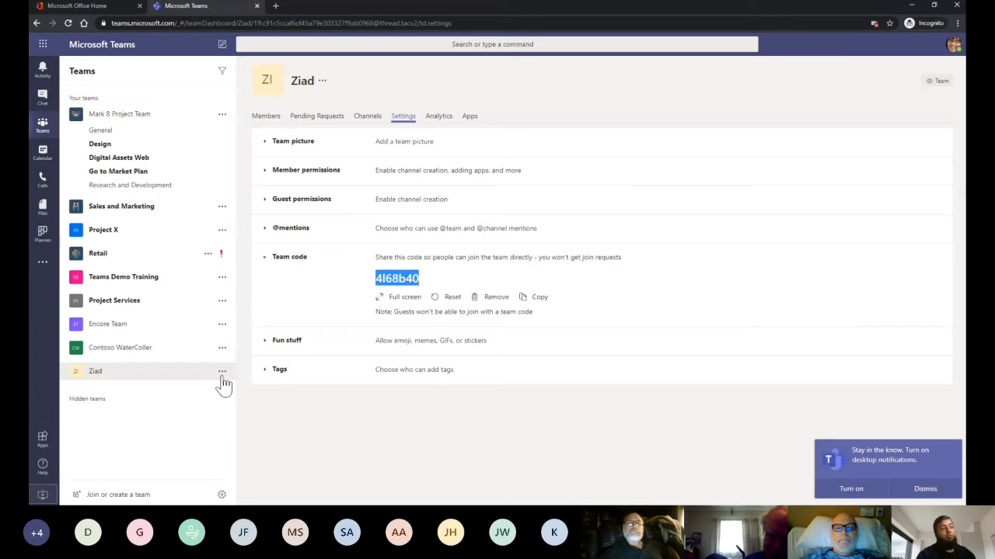
# Join the team with a code by pasting the copied team code.
pyautogui.click(134, 494)
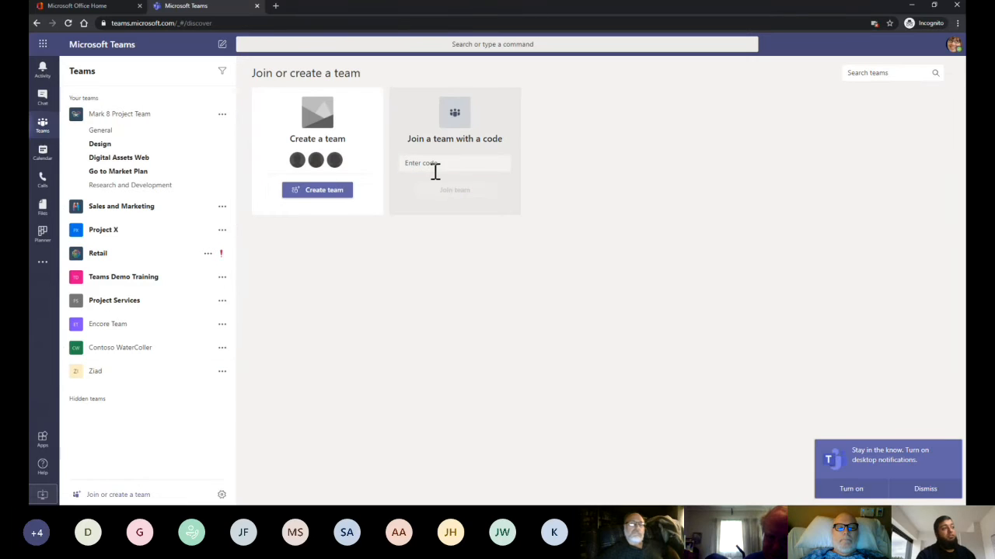
pyautogui.rightClick(435, 170)
pyautogui.click(453, 243)
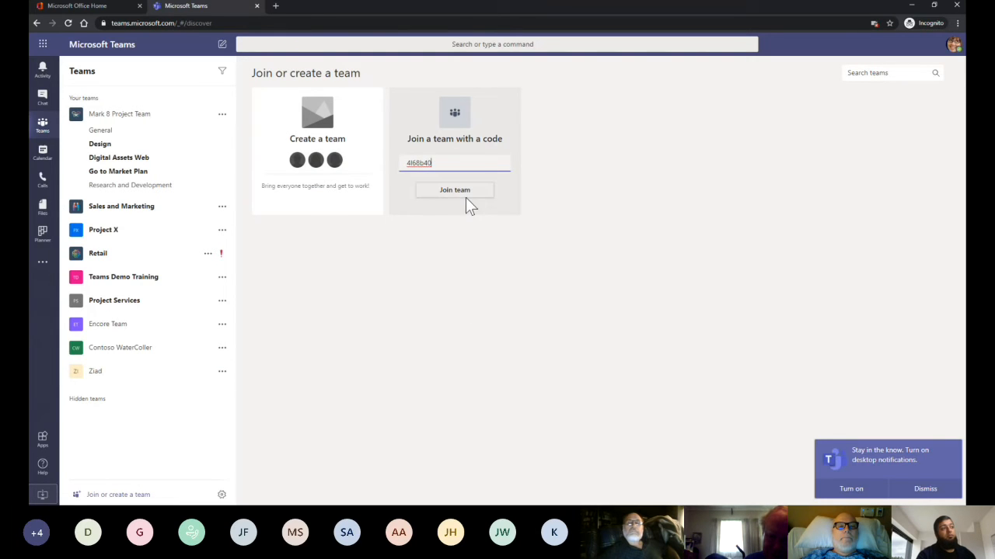
pyautogui.click(468, 194)
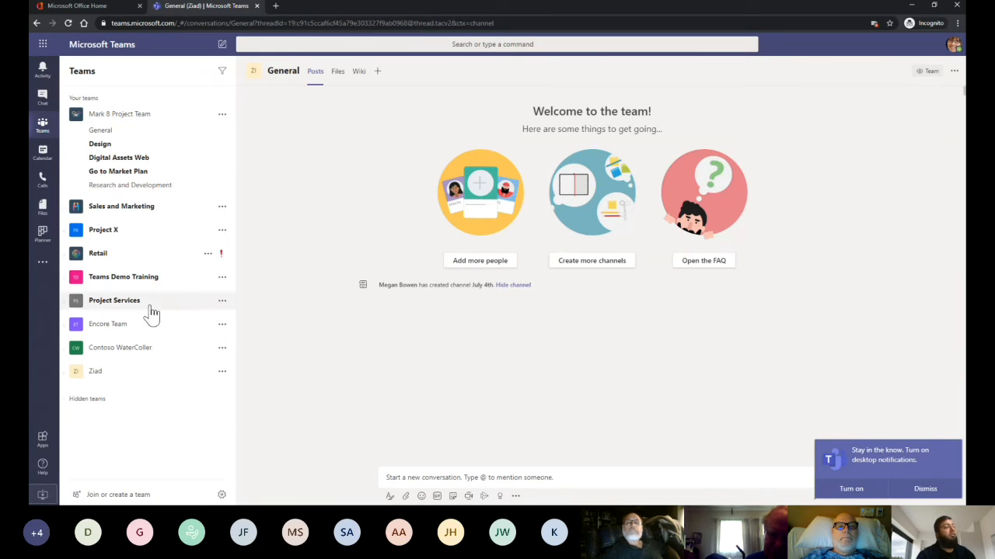
# Return to managing the new team to review its settings, analytics and apps, and bring up the team's options.
pyautogui.click(223, 372)
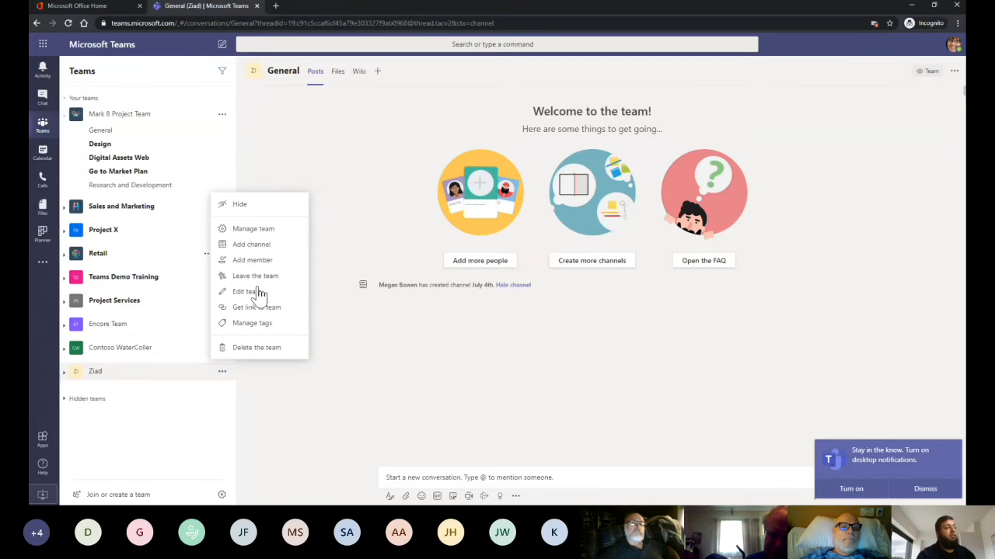
pyautogui.click(280, 230)
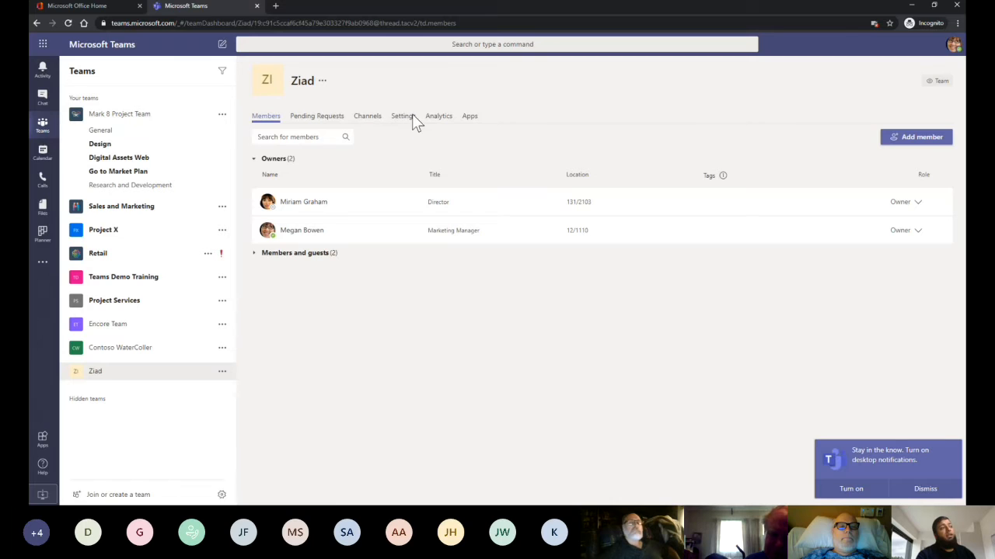
pyautogui.click(405, 118)
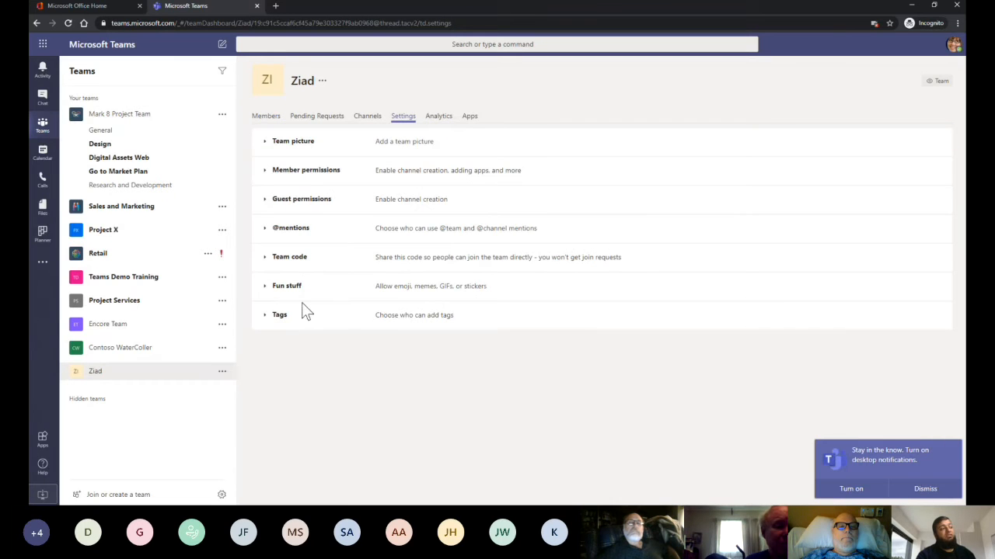
pyautogui.click(449, 122)
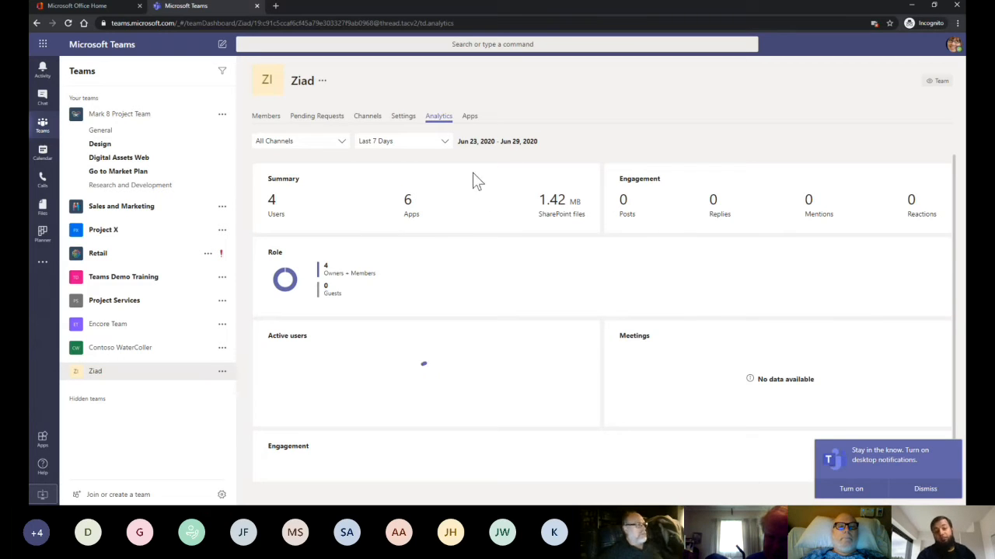
pyautogui.click(469, 117)
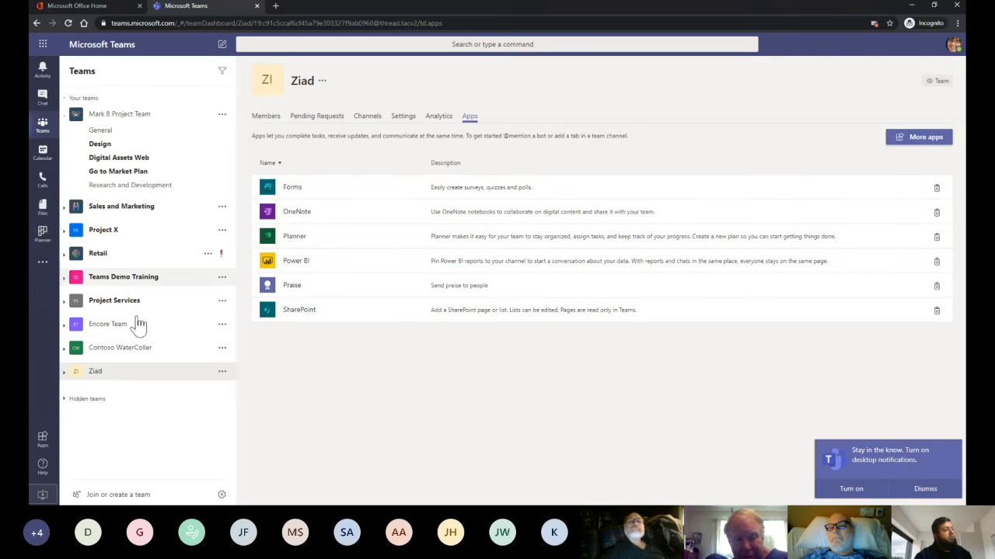
pyautogui.click(222, 373)
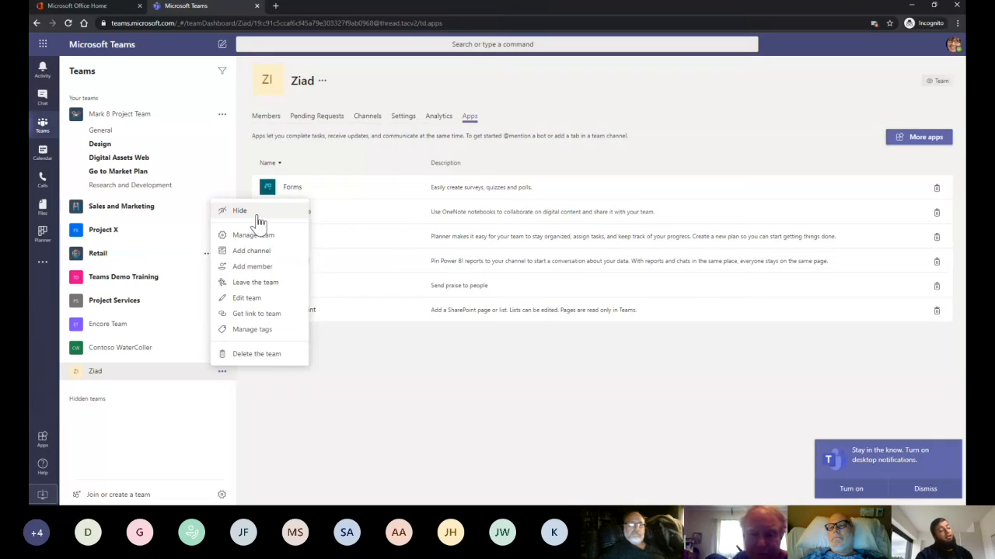
# Show the hidden teams, and delete the newly created team, acknowledging that everything in it will be deleted.
pyautogui.click(101, 403)
pyautogui.click(101, 401)
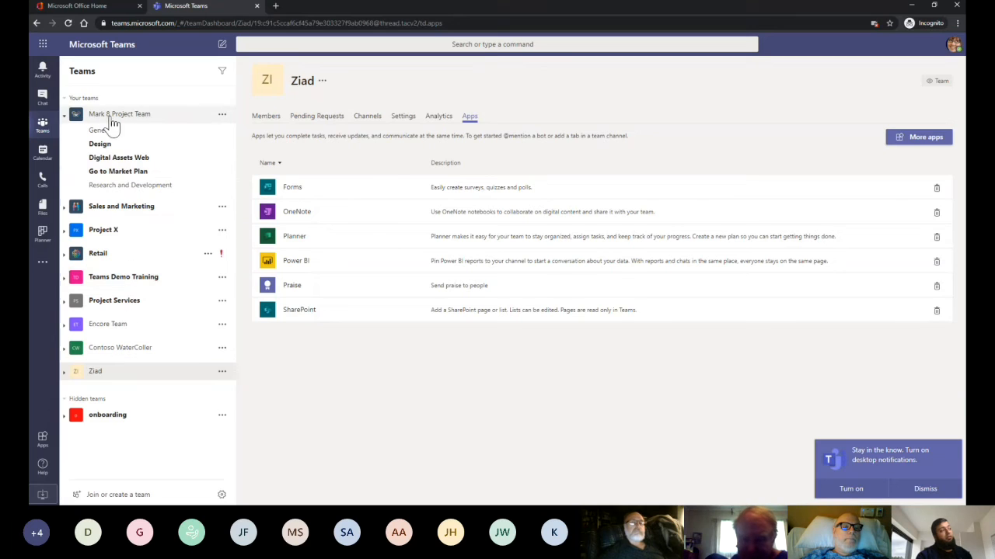
pyautogui.click(223, 373)
pyautogui.click(246, 358)
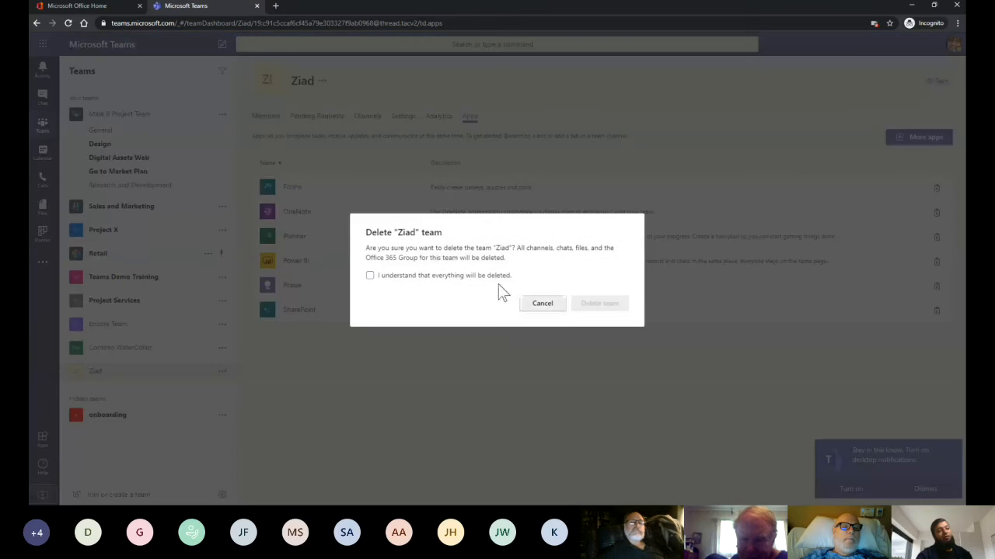
pyautogui.click(453, 280)
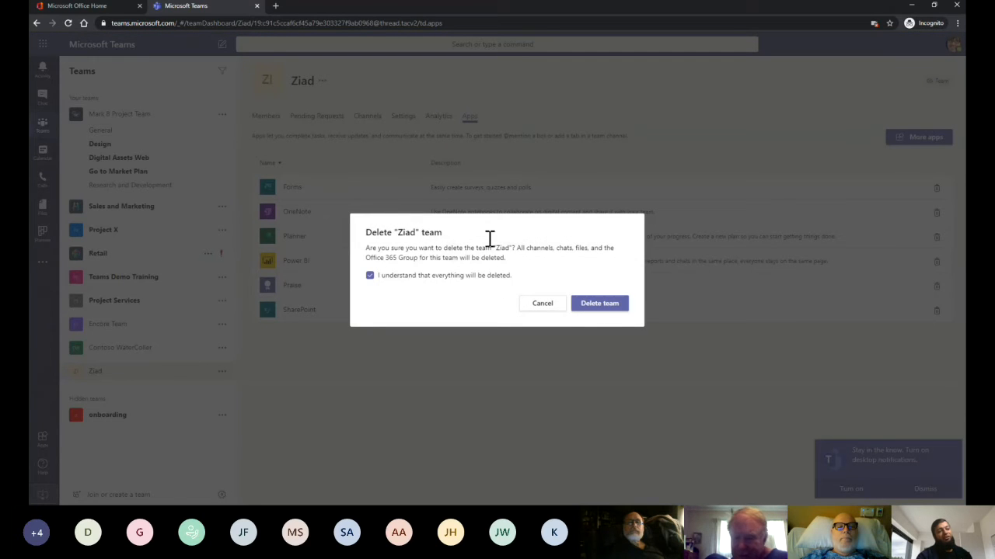
pyautogui.click(614, 305)
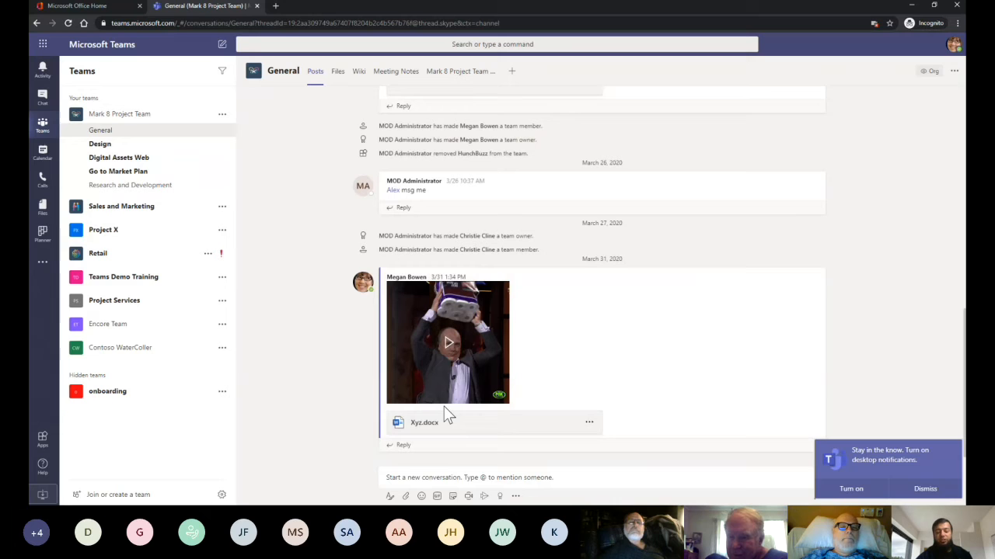
# Switch to the Office 365 home page, open SharePoint, dismiss its welcome tour and look through the frequent sites.
pyautogui.moveTo(447, 416)
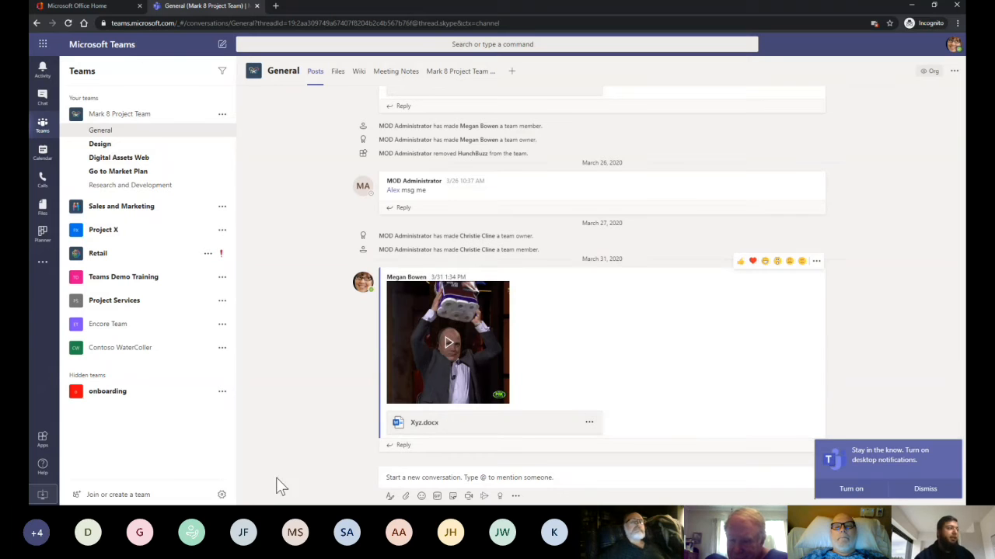
pyautogui.click(102, 7)
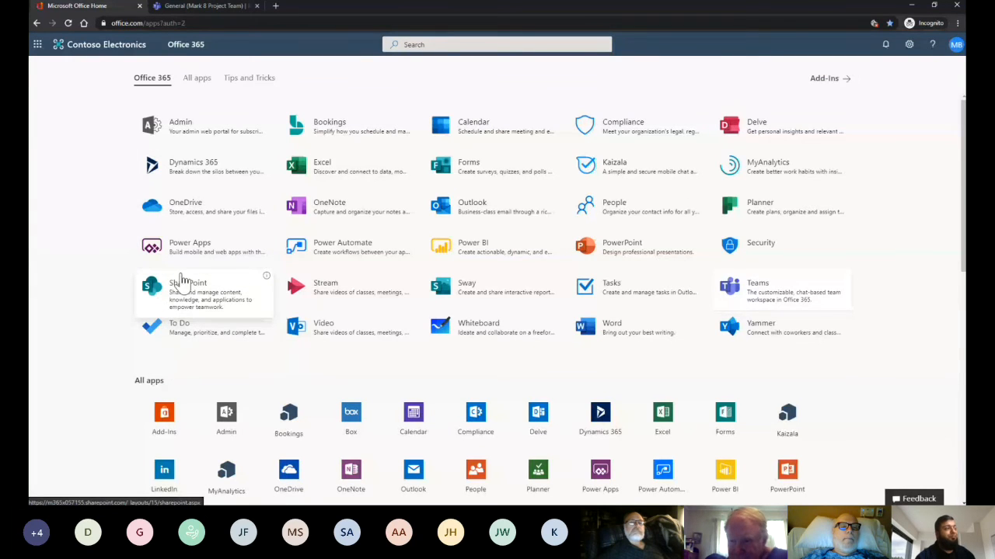
pyautogui.click(233, 7)
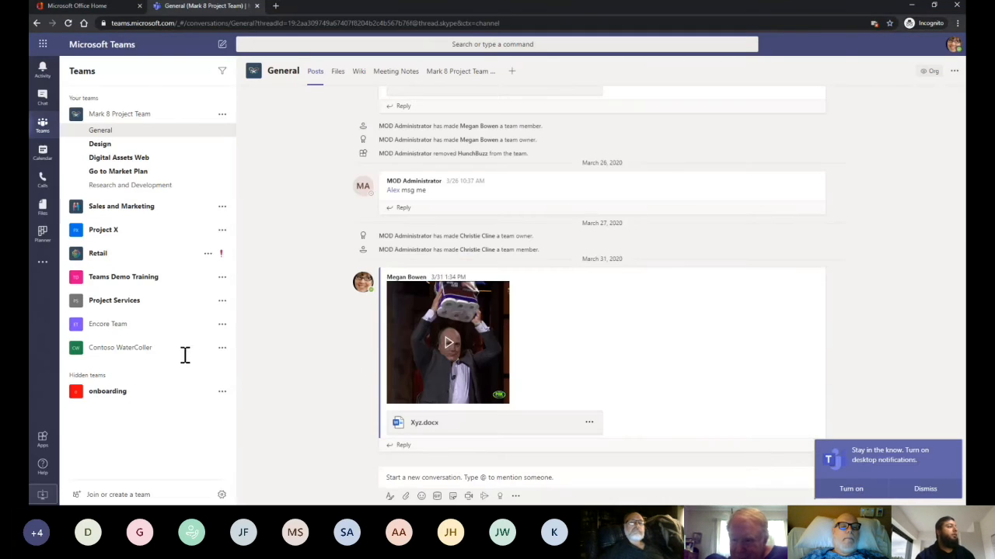
pyautogui.click(108, 6)
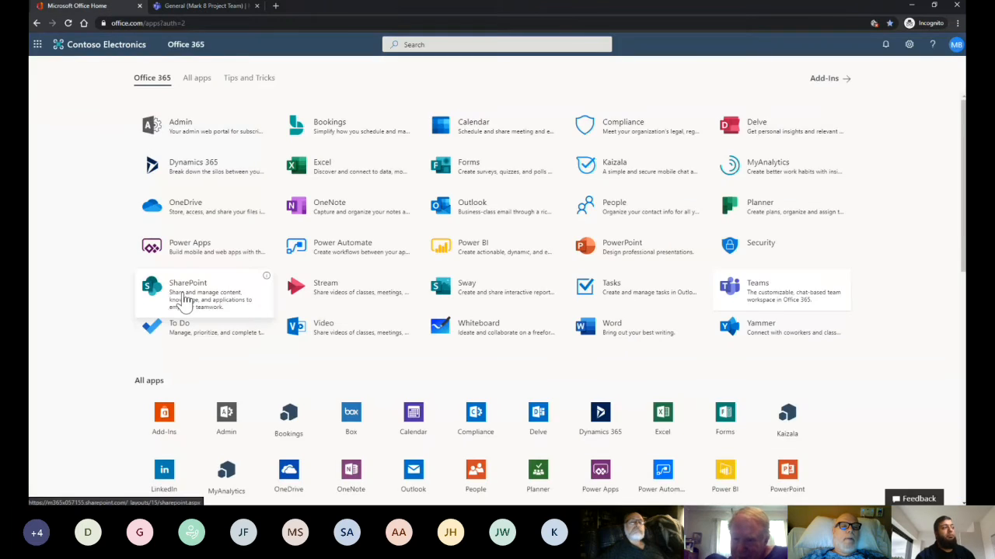
pyautogui.click(199, 302)
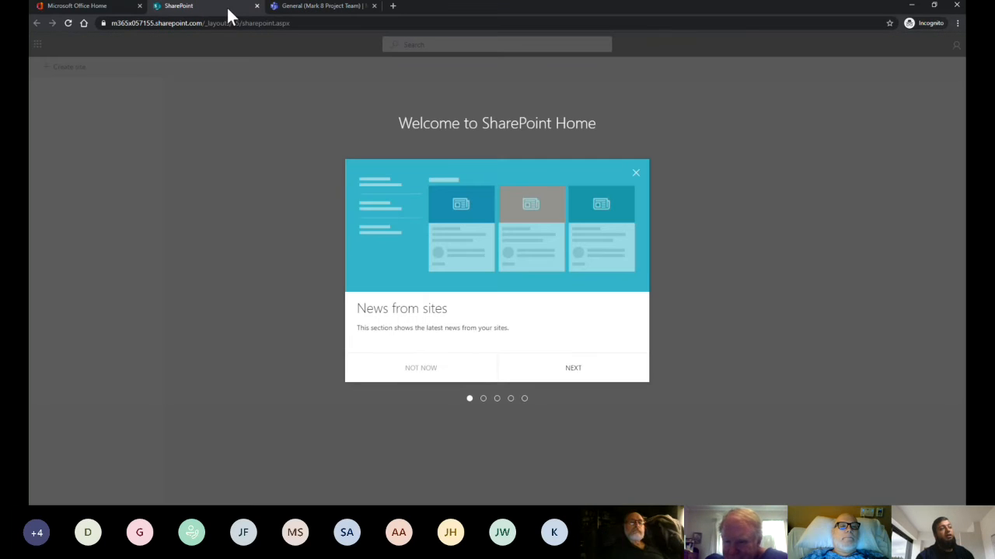
pyautogui.click(634, 172)
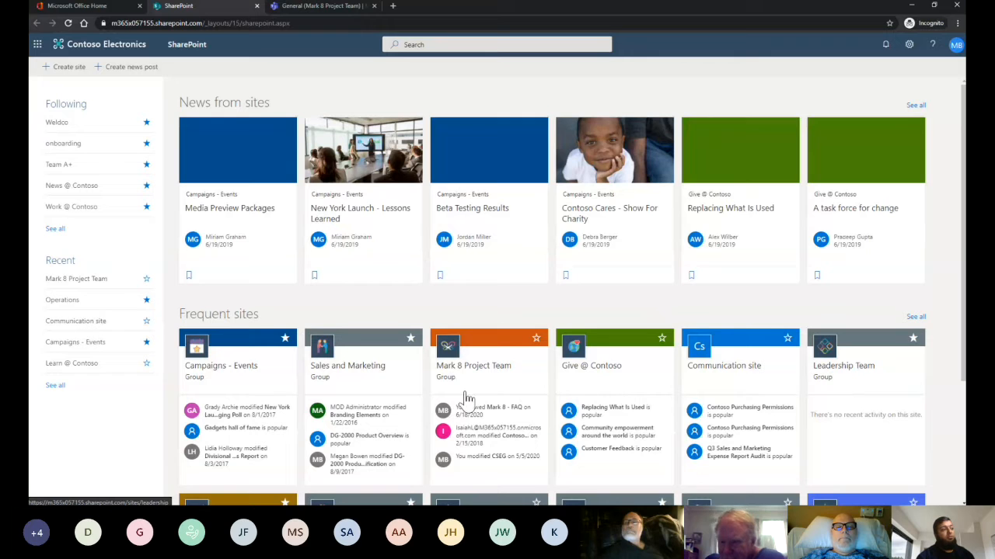
pyautogui.scroll(-2, 474, 380)
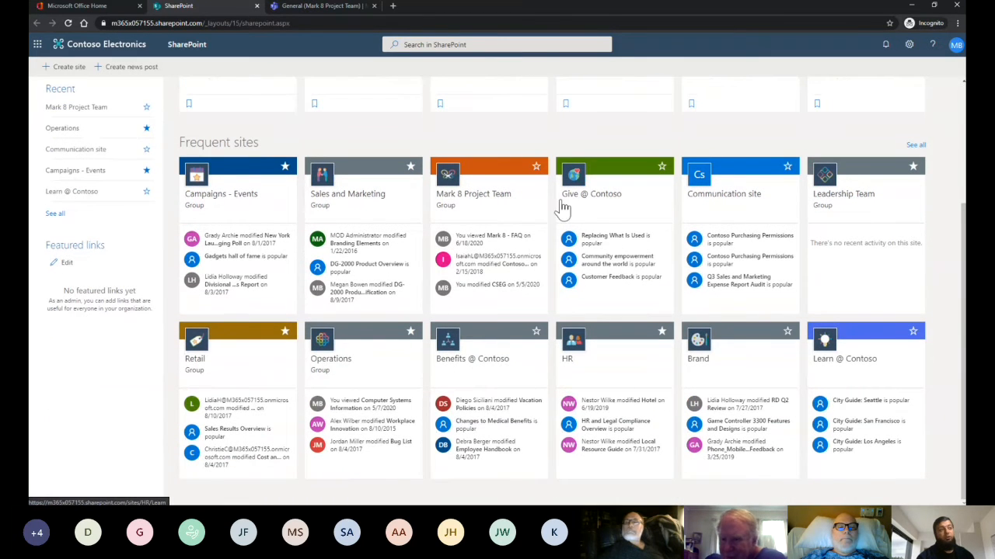
# Switch back to Teams and view the Mark 8 Project Team and Meeting Notes content in the General channel.
pyautogui.click(327, 7)
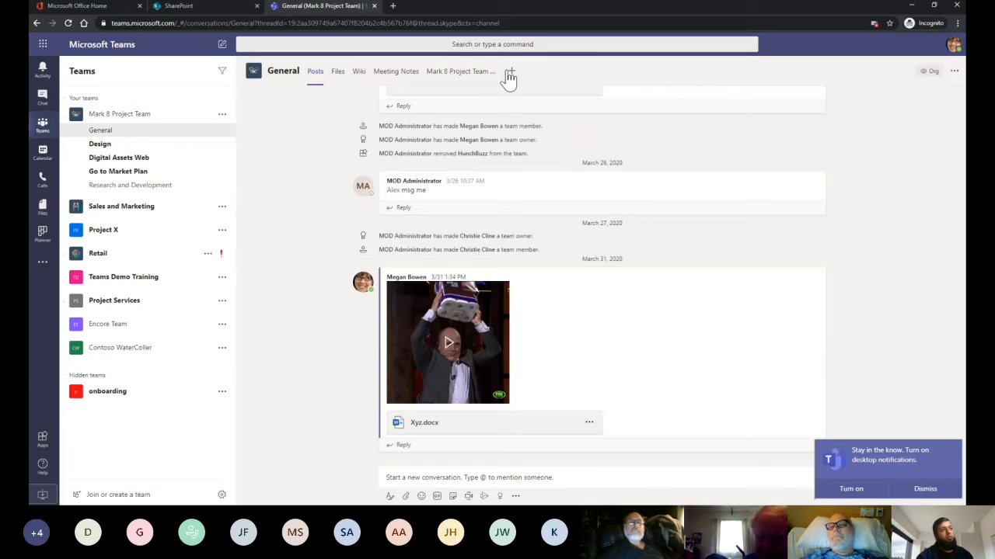
pyautogui.click(459, 77)
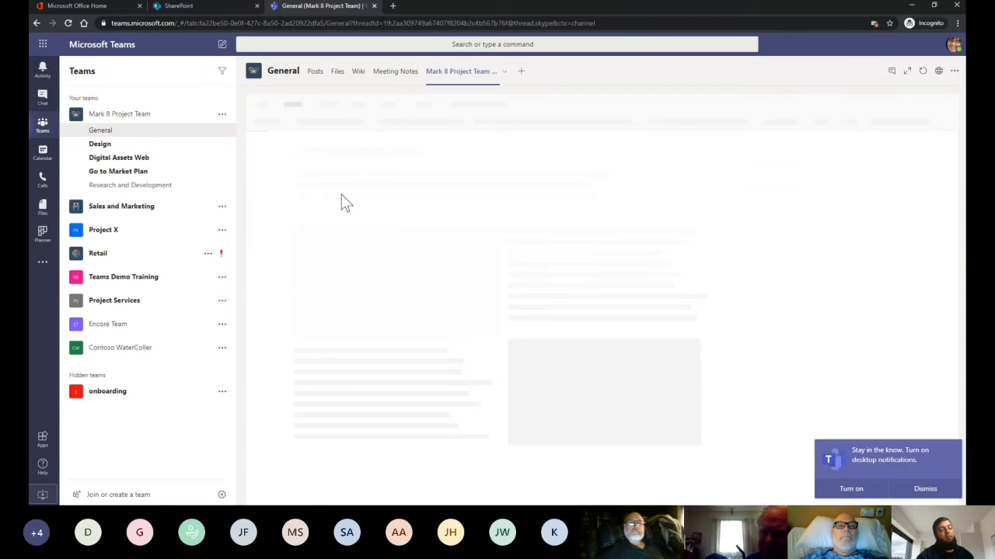
pyautogui.click(408, 83)
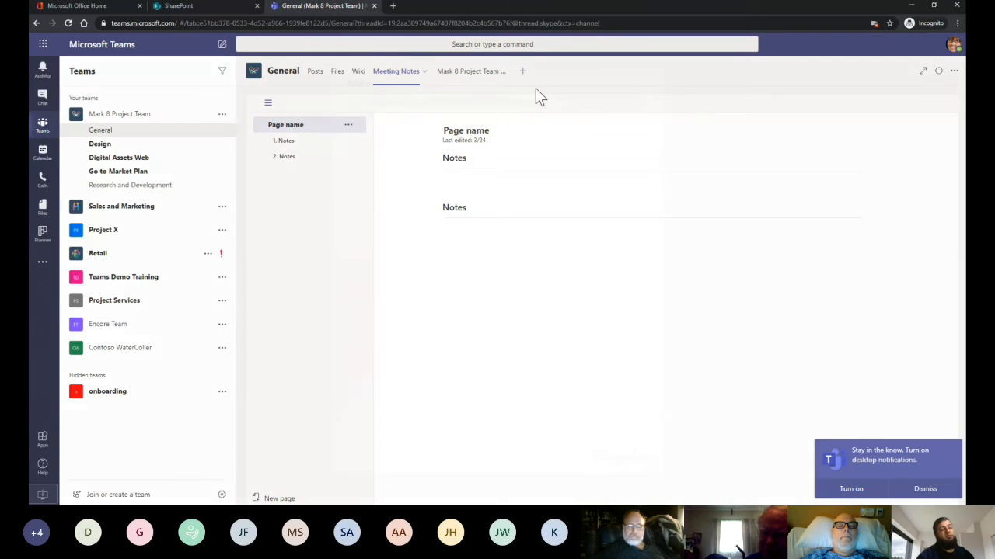
# Start adding a tab to the General channel and browse the store's full catalogue of apps available as tabs.
pyautogui.click(522, 71)
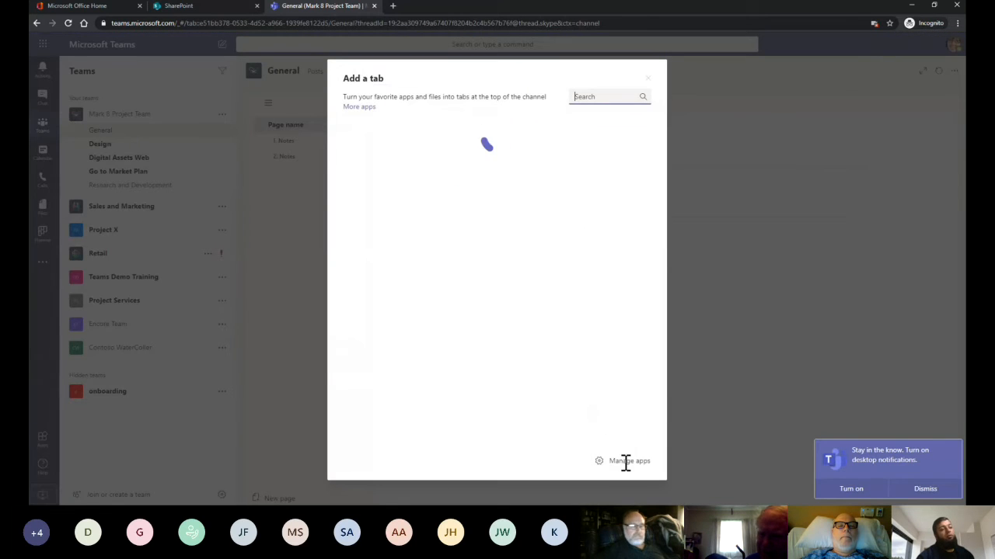
pyautogui.click(371, 110)
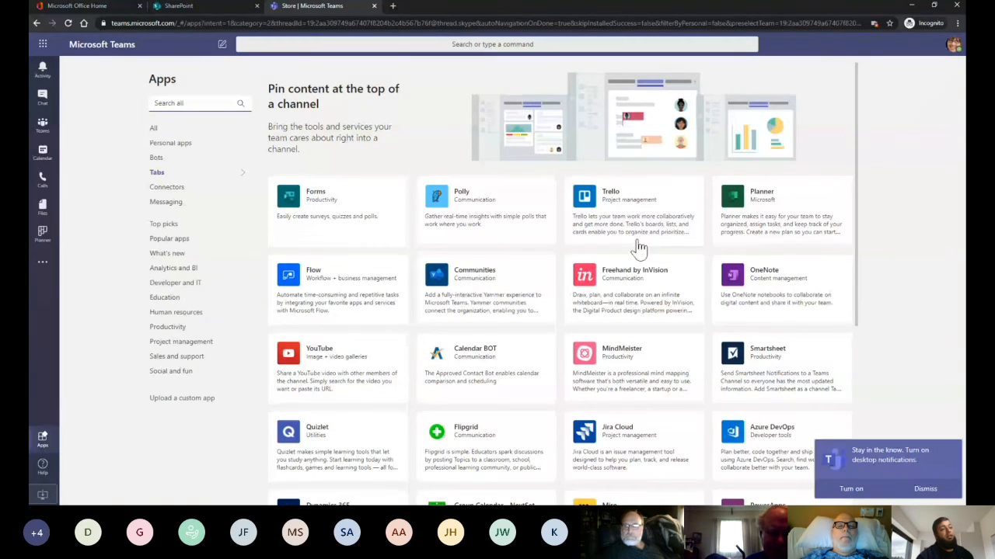
pyautogui.scroll(-2, 567, 314)
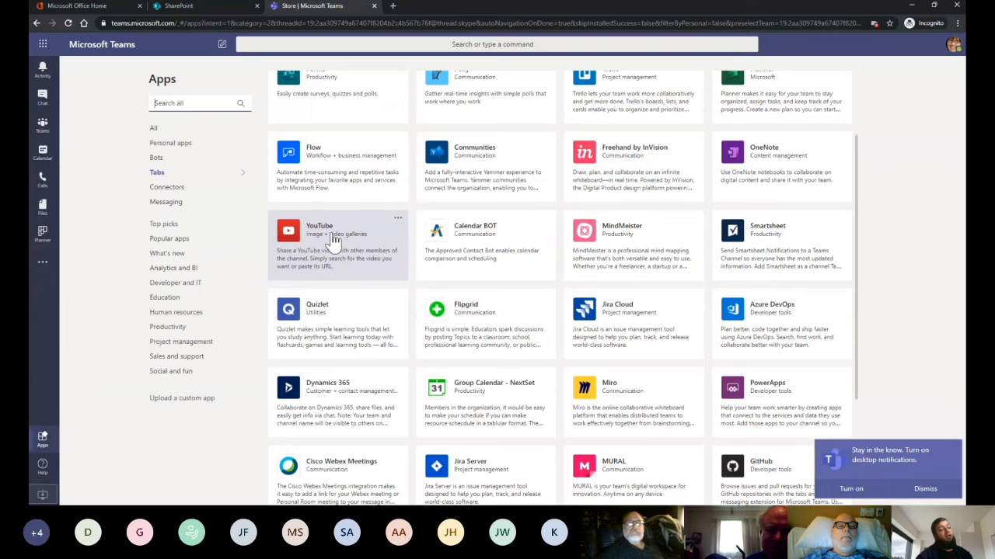
pyautogui.scroll(-3, 322, 237)
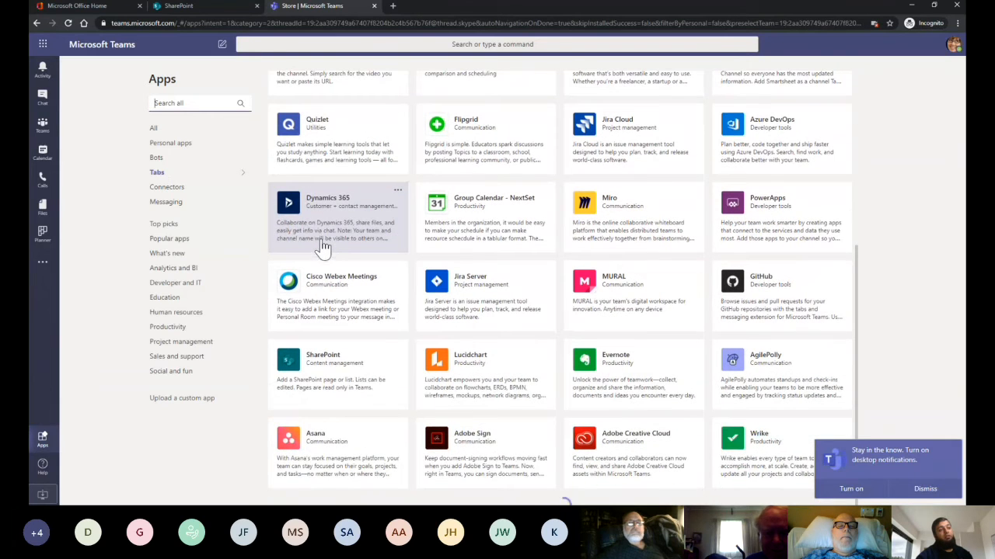
pyautogui.scroll(-10, 333, 247)
pyautogui.scroll(-2, 402, 246)
pyautogui.scroll(-9, 402, 245)
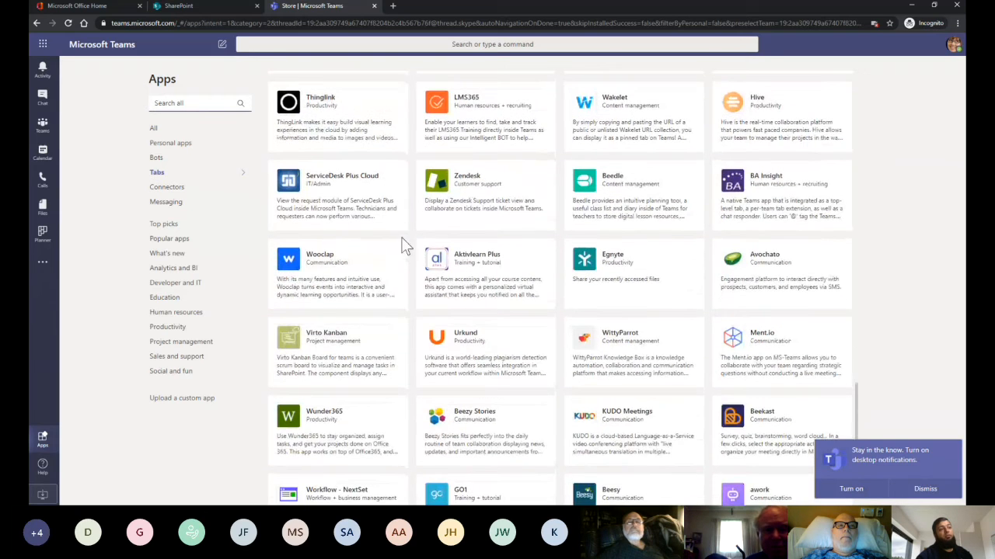
pyautogui.scroll(-3, 402, 245)
pyautogui.scroll(-6, 402, 246)
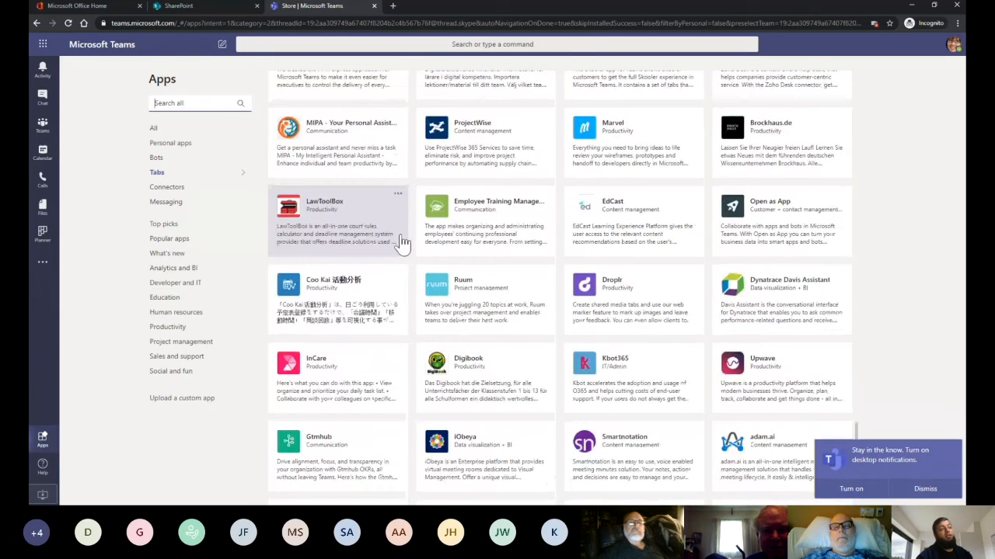
pyautogui.scroll(-2, 403, 242)
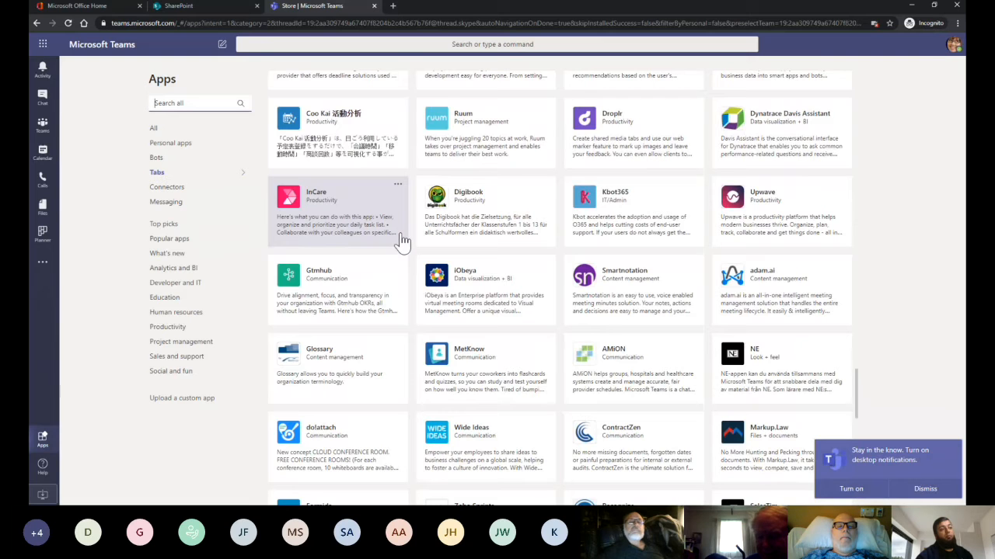
pyautogui.scroll(-2, 402, 243)
pyautogui.scroll(-2, 402, 242)
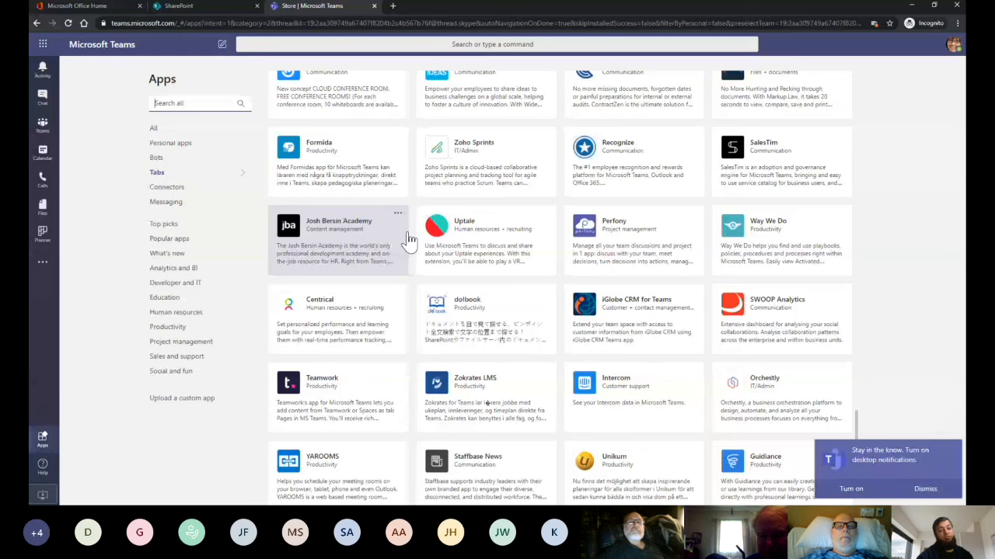
pyautogui.scroll(-2, 409, 240)
pyautogui.scroll(-3, 409, 241)
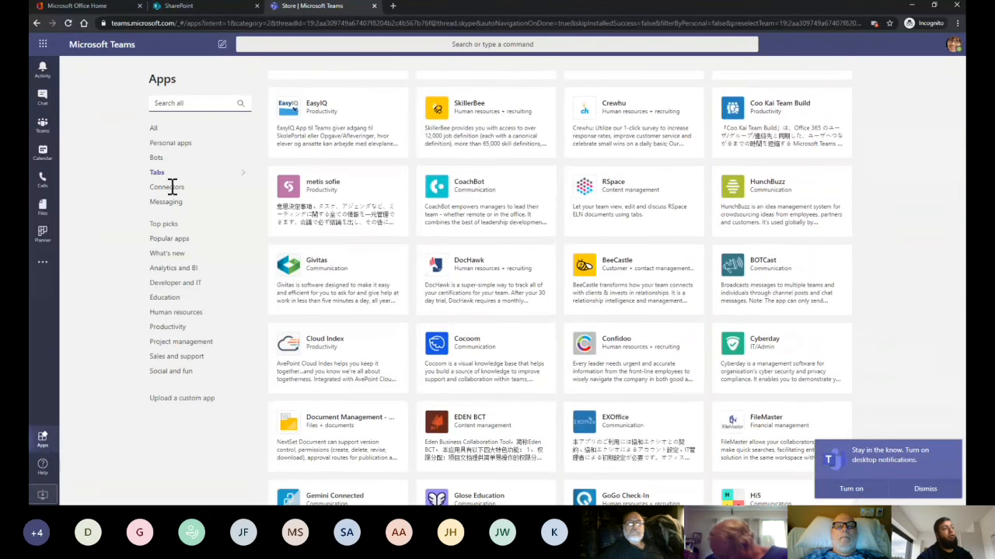
pyautogui.scroll(-1, 169, 181)
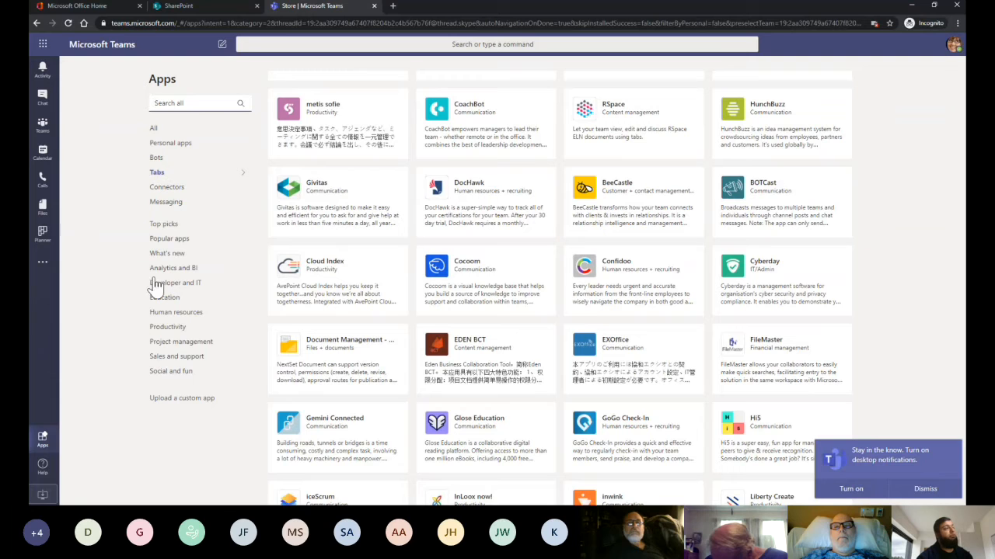
# Return to the Mark 8 Project Team's General channel and review its posts back to the start of the conversation.
pyautogui.click(43, 126)
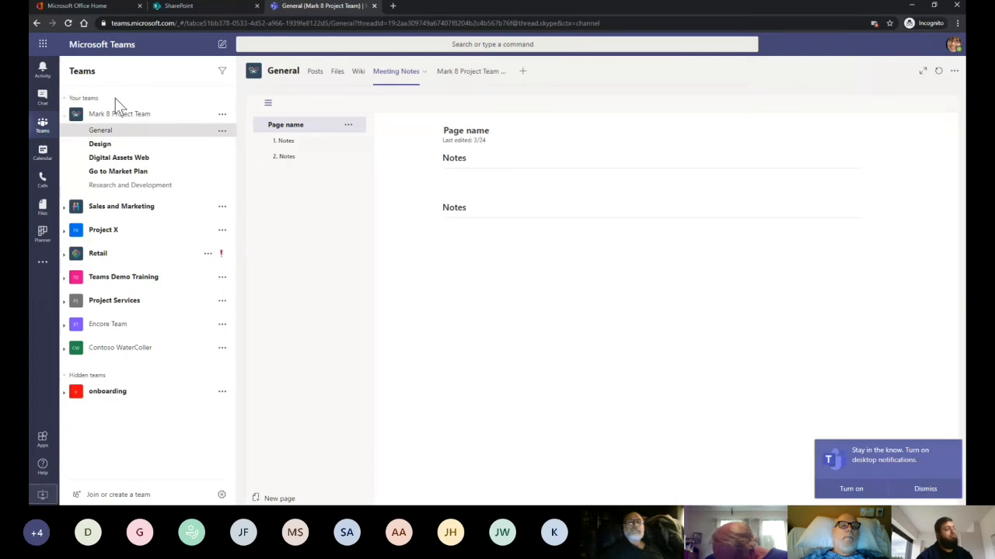
pyautogui.click(316, 73)
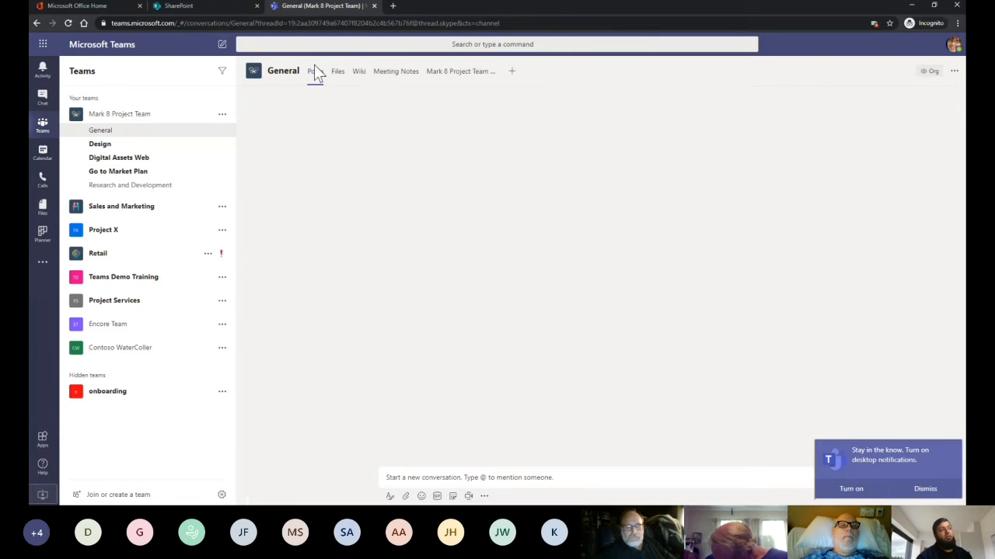
pyautogui.scroll(5, 664, 325)
pyautogui.scroll(2, 614, 319)
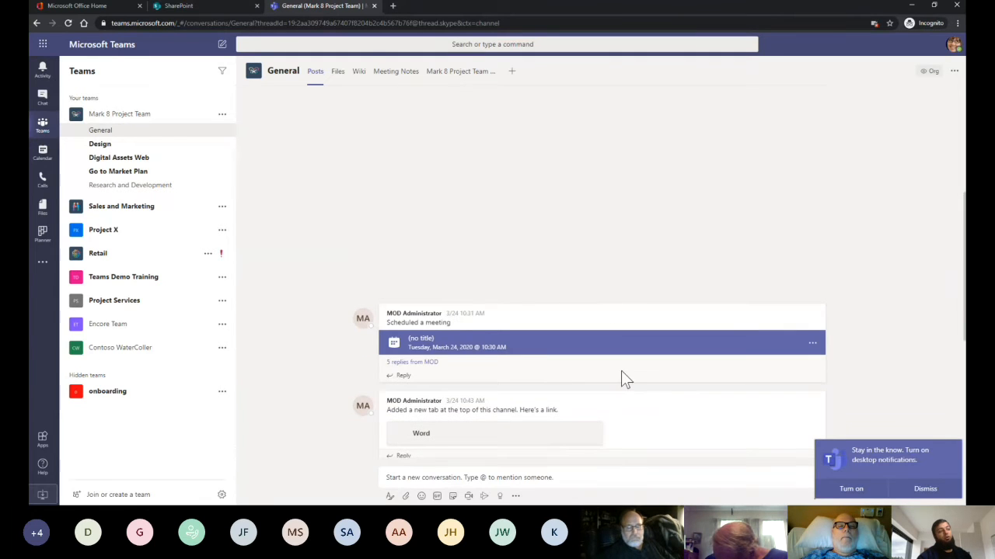
pyautogui.scroll(-6, 641, 285)
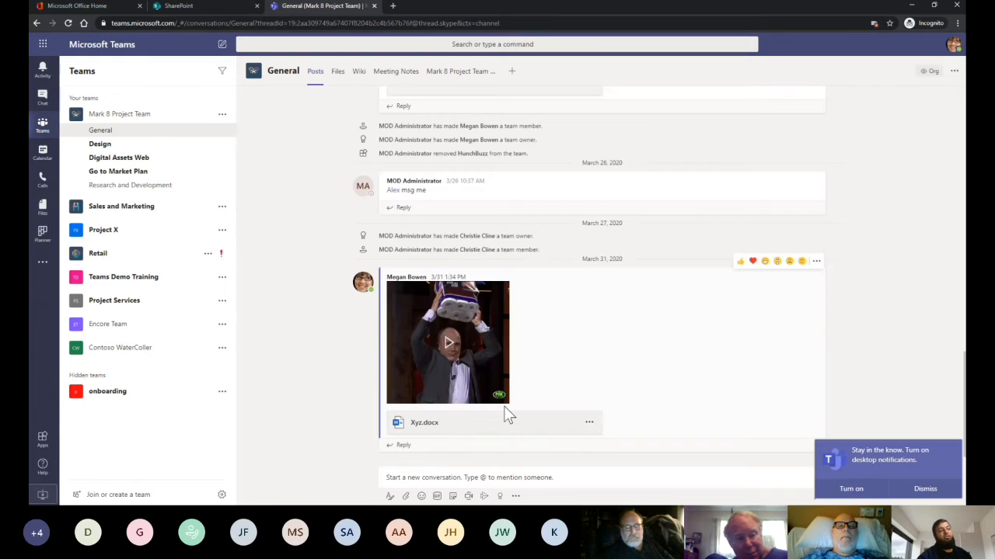
pyautogui.scroll(1, 482, 424)
pyautogui.scroll(5, 513, 405)
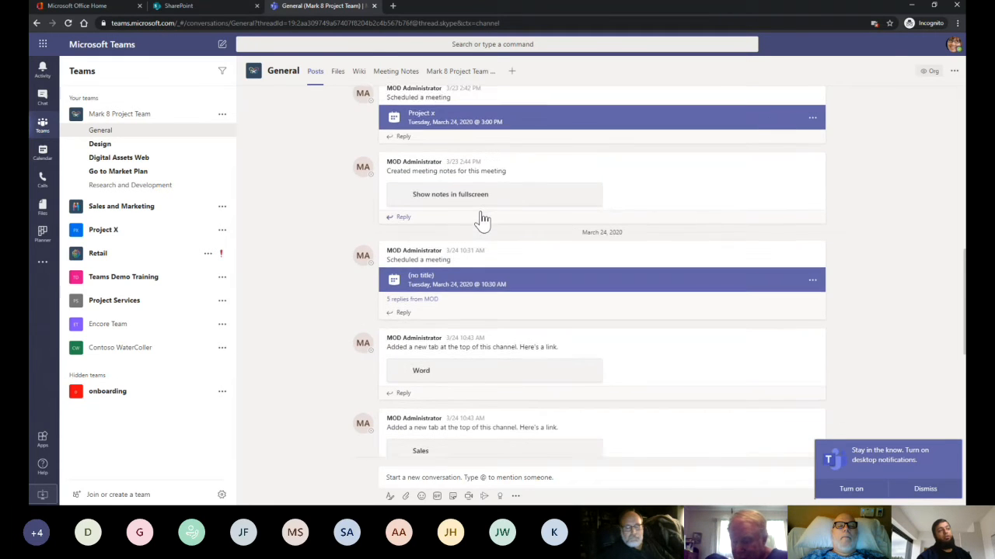
pyautogui.scroll(5, 486, 231)
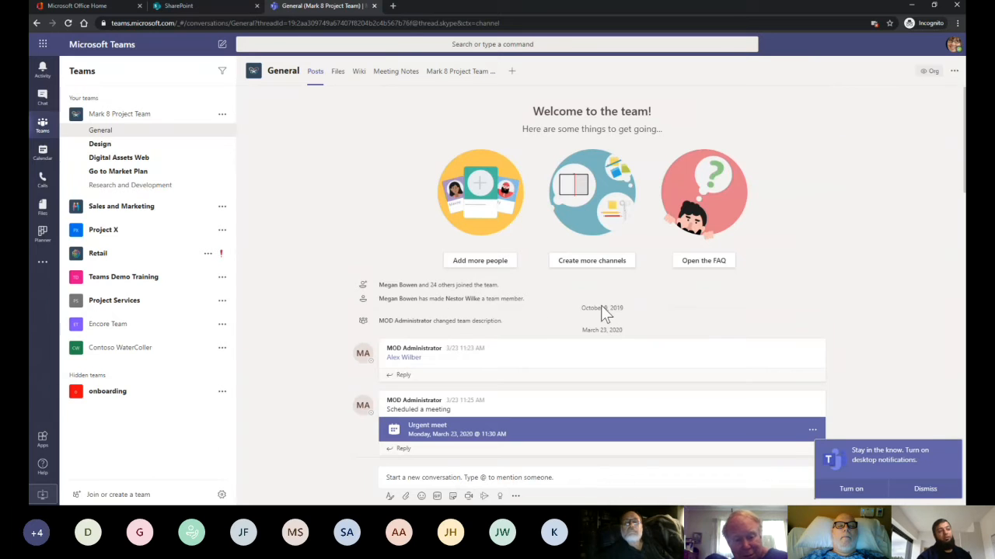
# Expand the replies under the untitled March 24, 2020 meeting and review its details and the channel's newer posts.
pyautogui.scroll(-5, 456, 348)
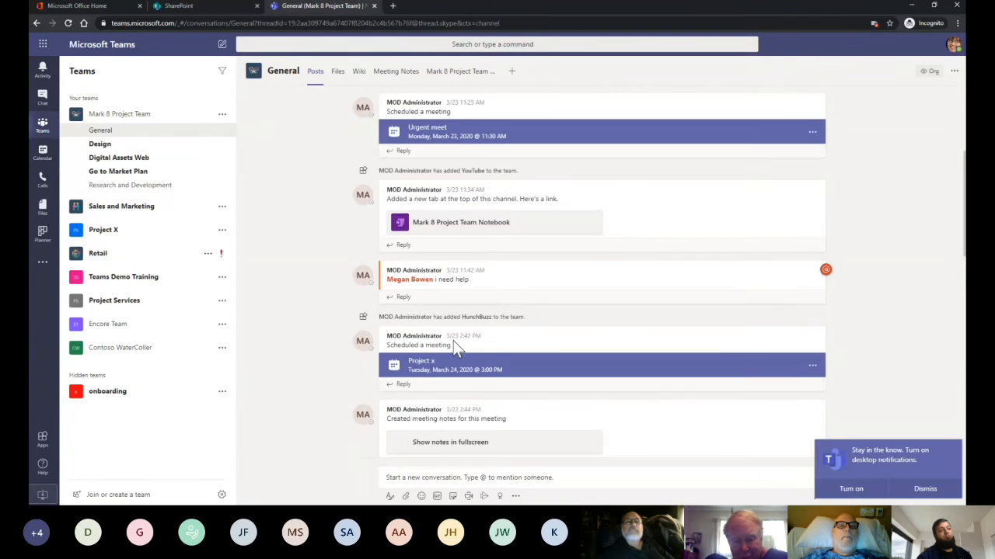
pyautogui.scroll(-3, 455, 343)
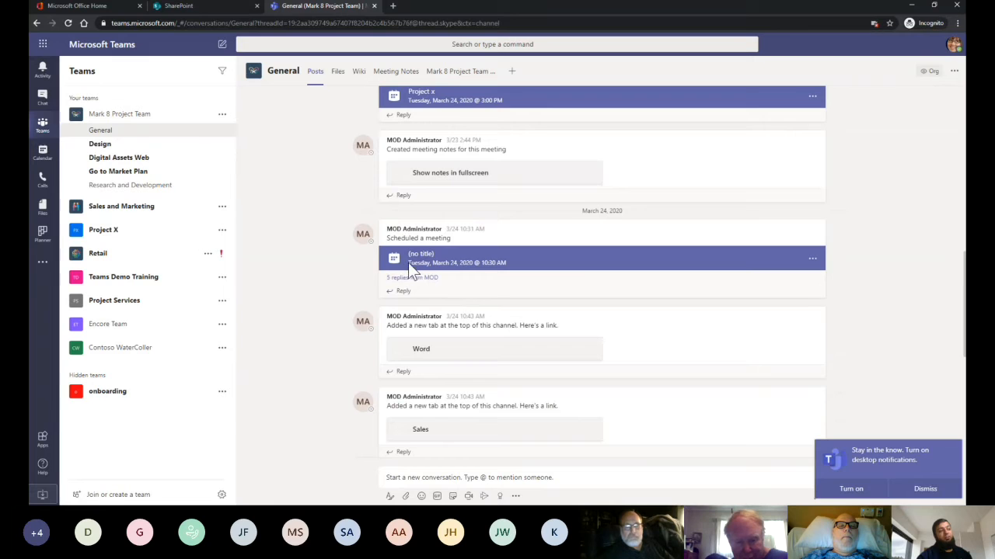
pyautogui.scroll(-1, 453, 273)
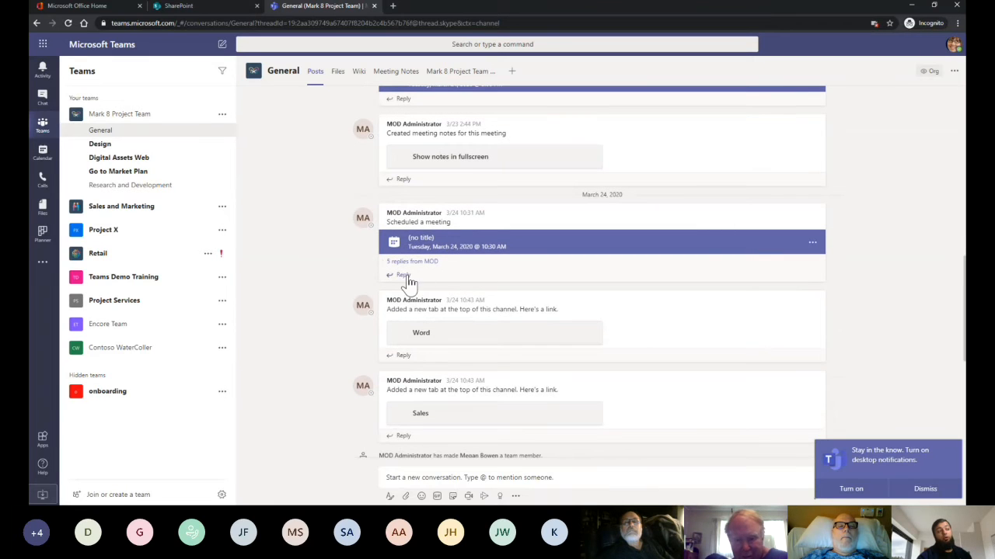
pyautogui.click(415, 263)
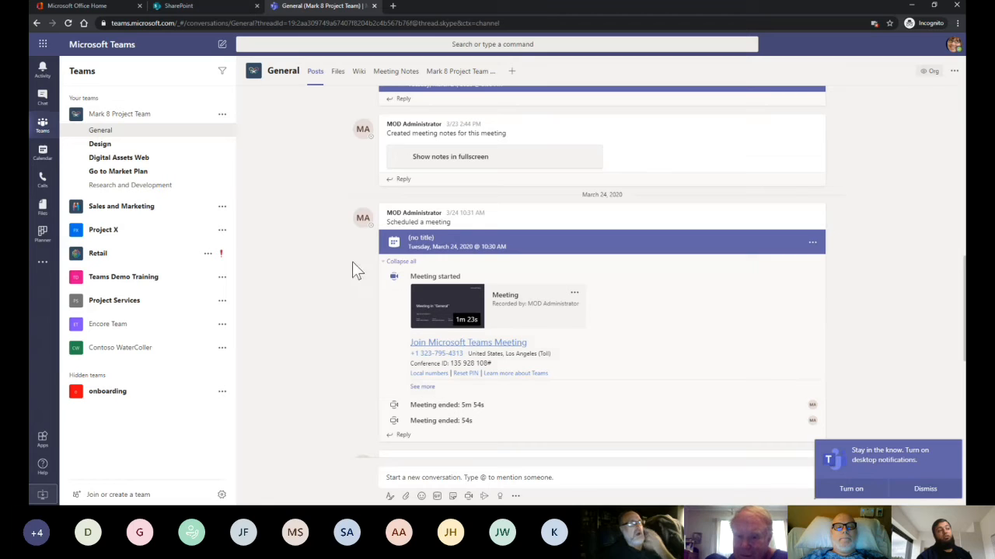
pyautogui.scroll(-8, 400, 243)
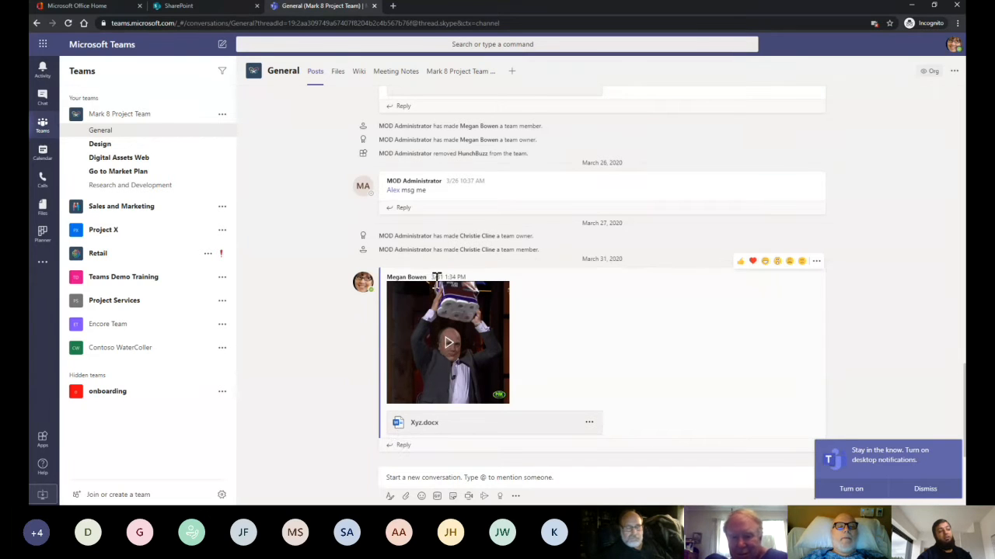
# Open the Xyz.docx attachment, view its comments and channel conversation, and dismiss the desktop notifications prompt.
pyautogui.click(417, 423)
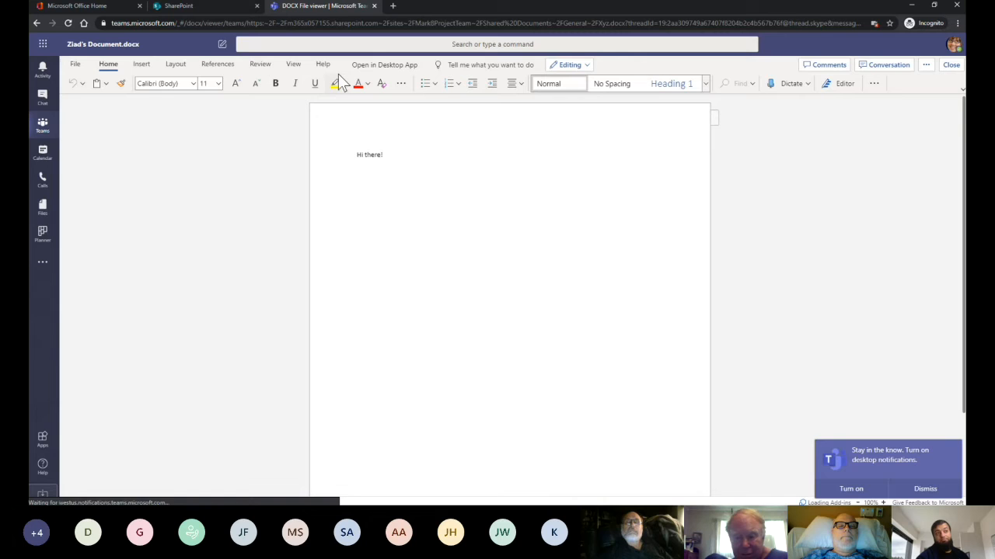
pyautogui.click(829, 67)
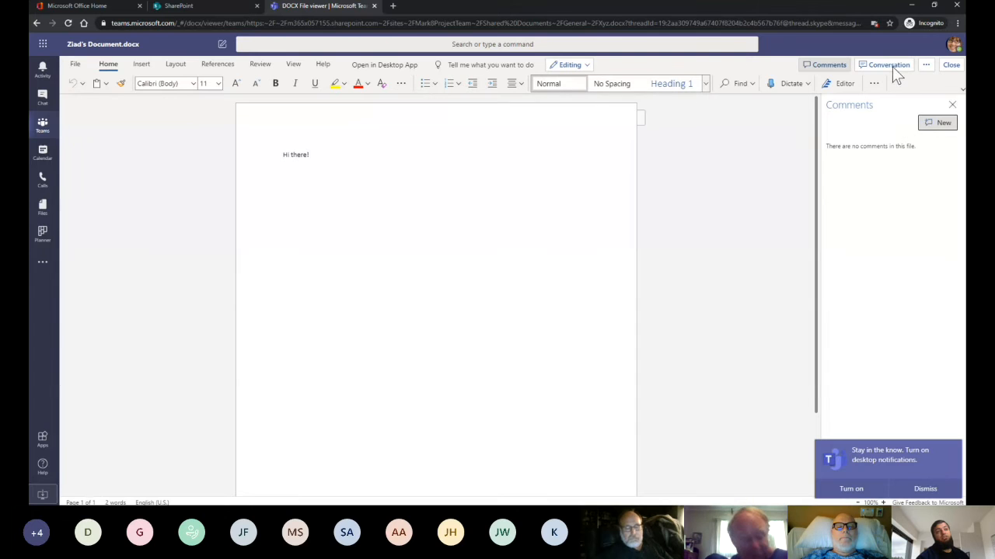
pyautogui.click(892, 66)
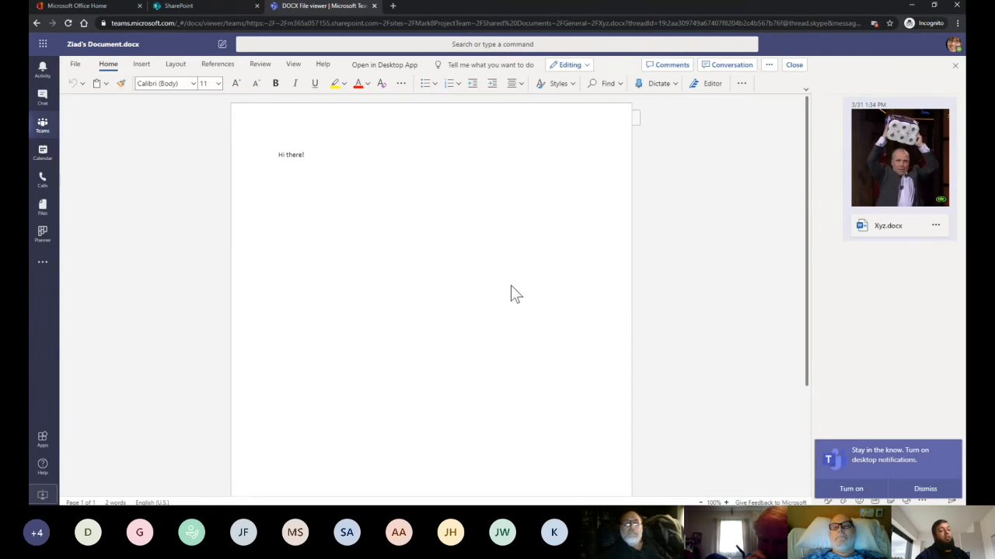
pyautogui.click(924, 486)
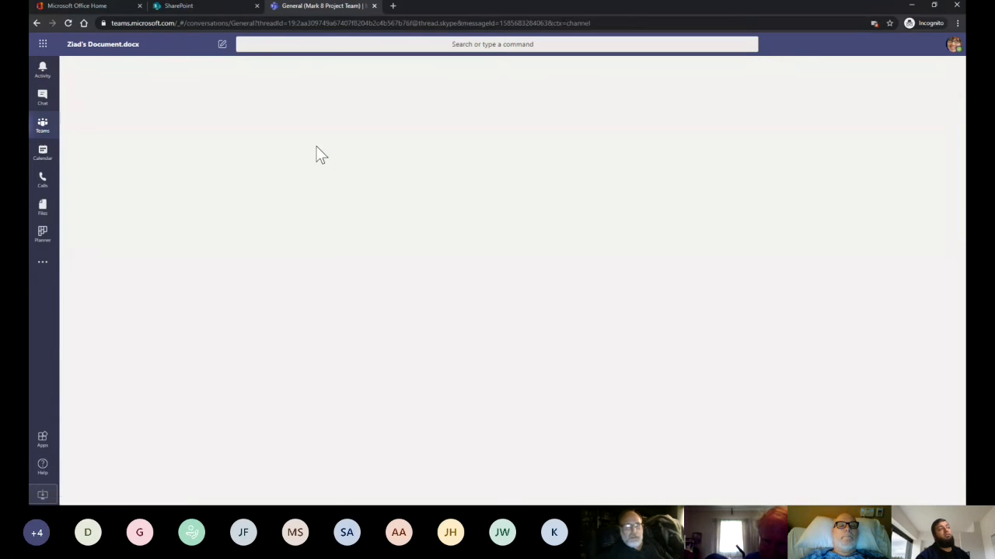
# Return to the General channel's files, open the Teams folder and view its new-item, upload and layout options.
pyautogui.click(47, 132)
pyautogui.click(337, 78)
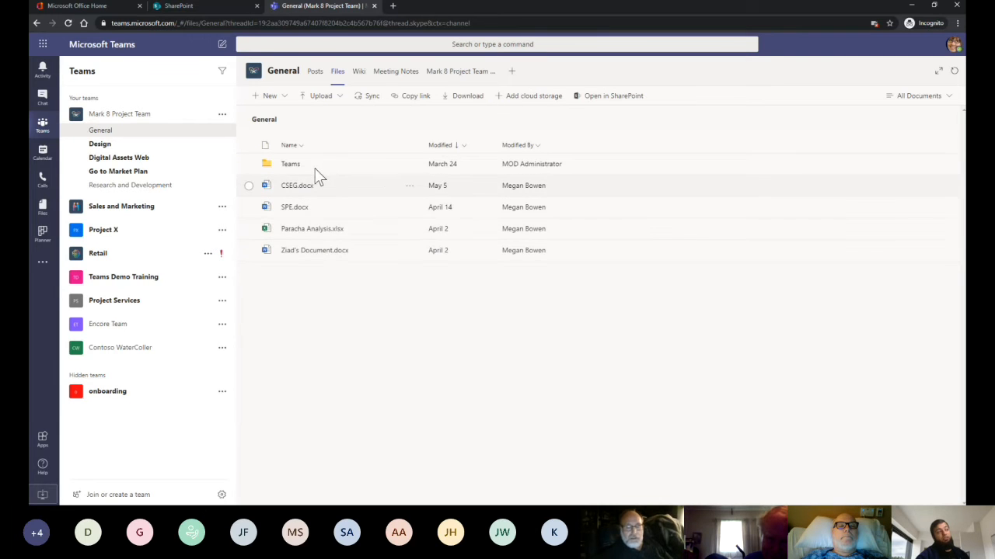
pyautogui.click(292, 165)
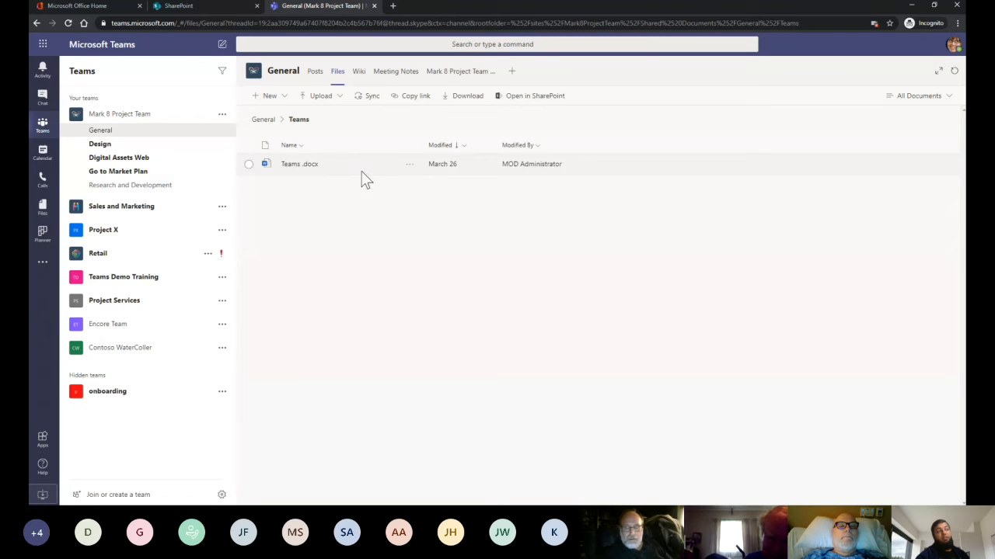
pyautogui.click(284, 96)
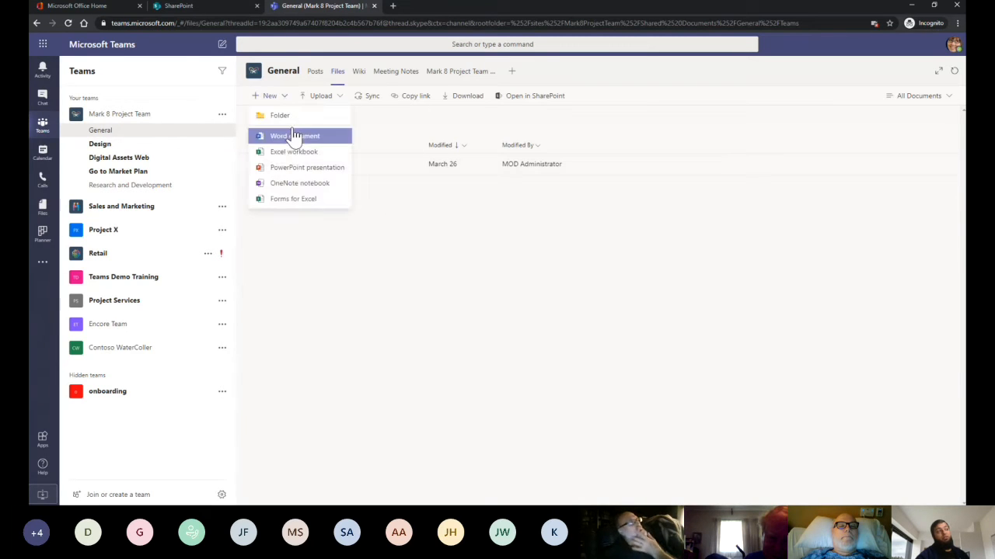
pyautogui.click(331, 98)
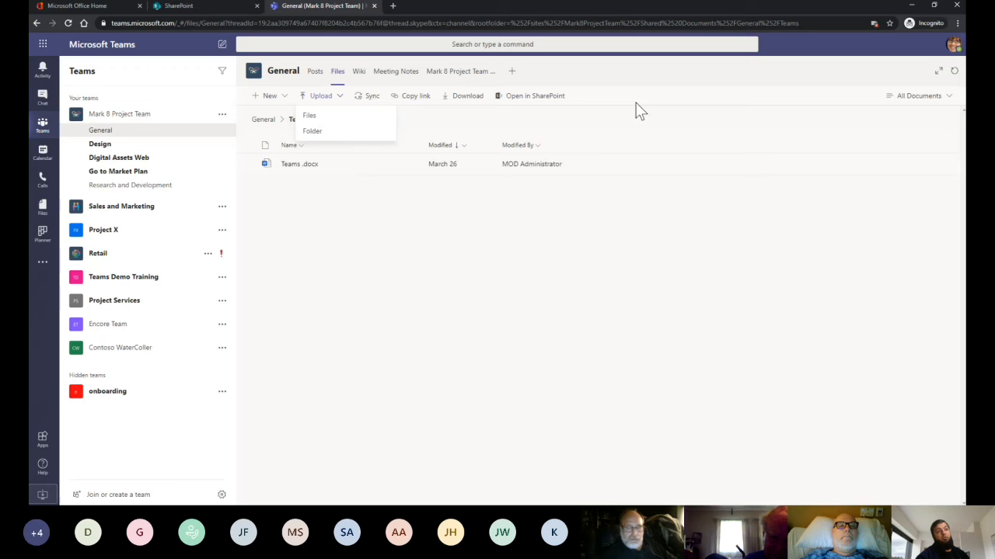
pyautogui.click(932, 104)
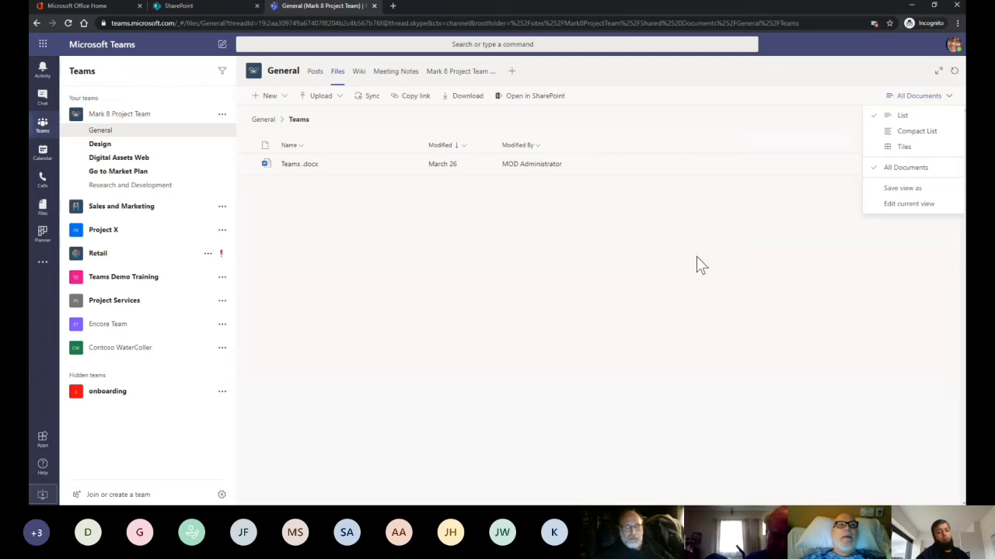
# Return to the General posts, view the Design channel's options and review its posts back to the UX Review message.
pyautogui.click(314, 73)
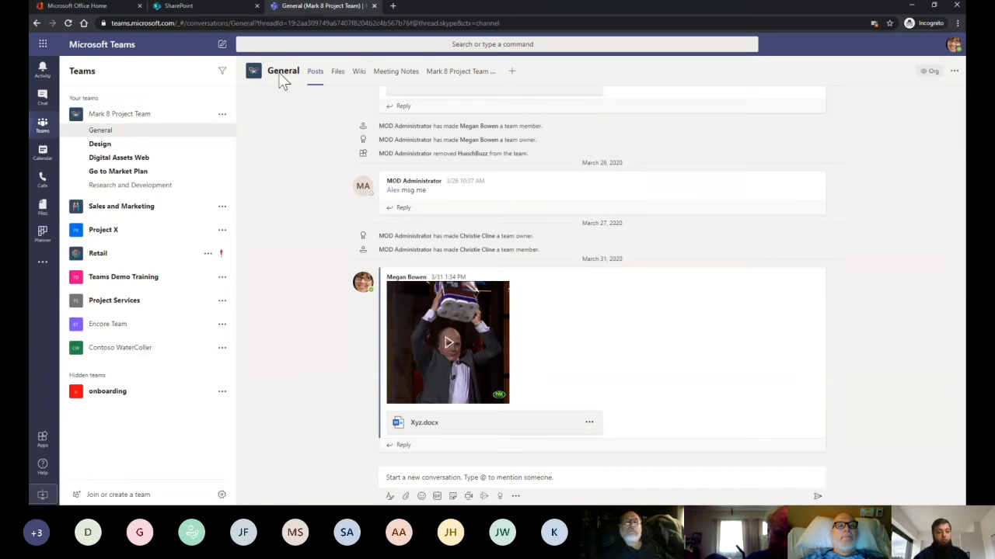
pyautogui.click(124, 148)
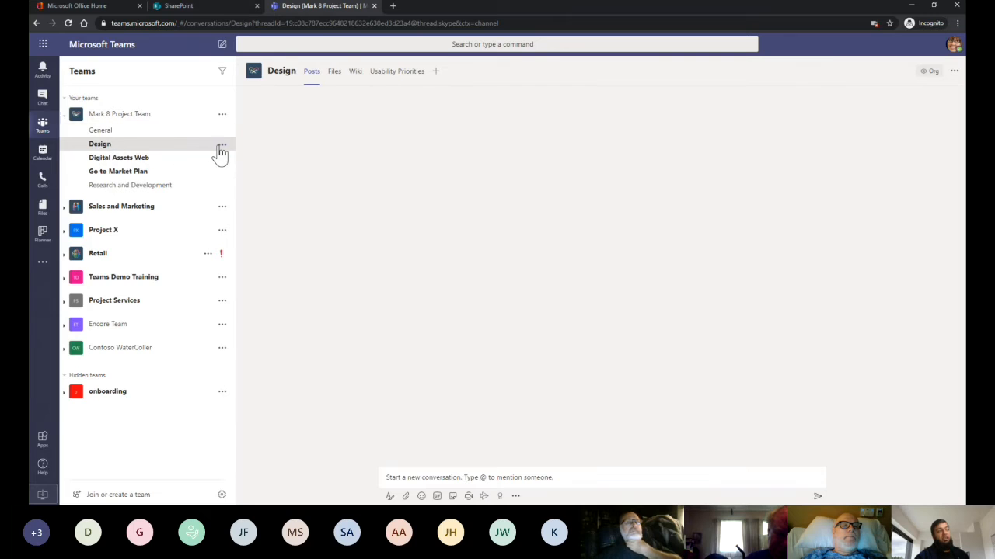
pyautogui.click(221, 148)
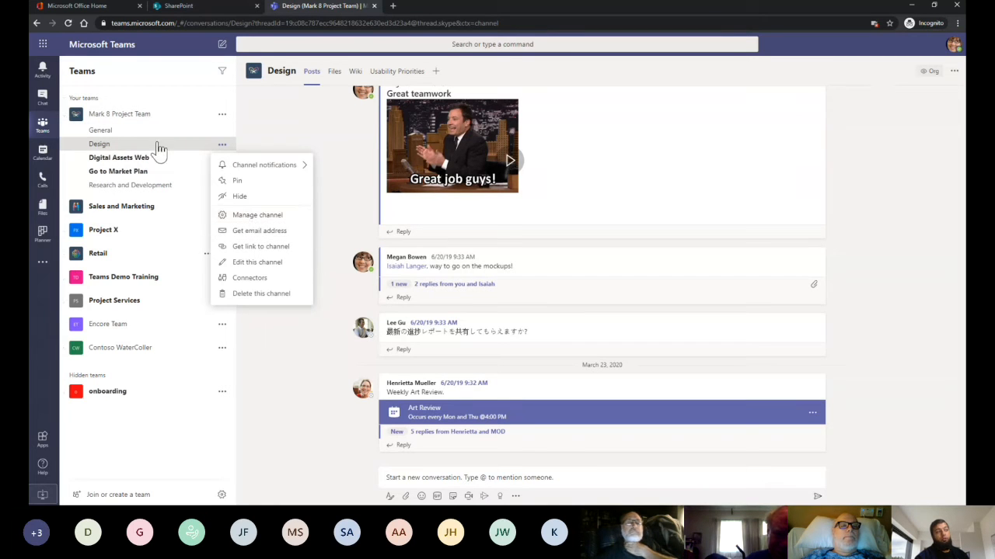
pyautogui.click(369, 228)
pyautogui.scroll(3, 368, 229)
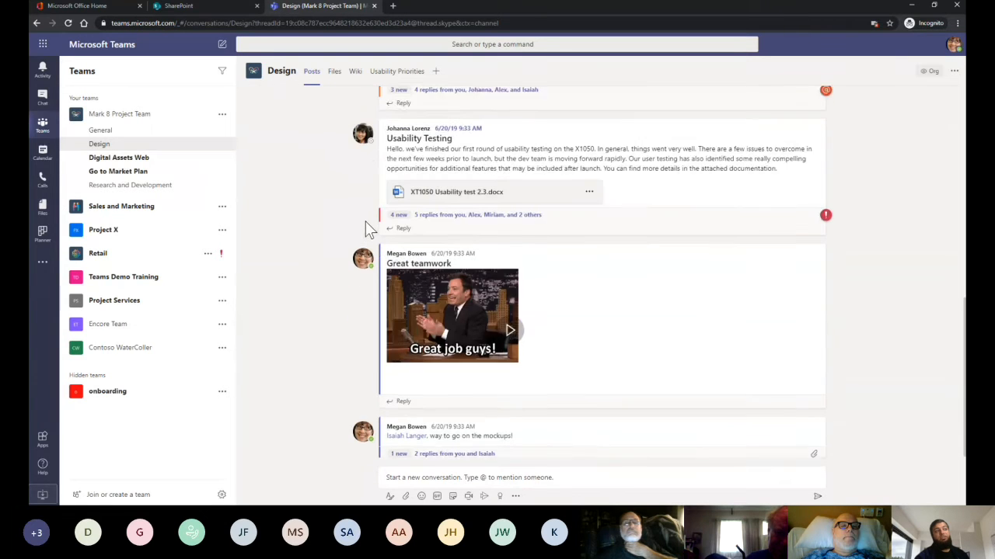
pyautogui.scroll(5, 365, 222)
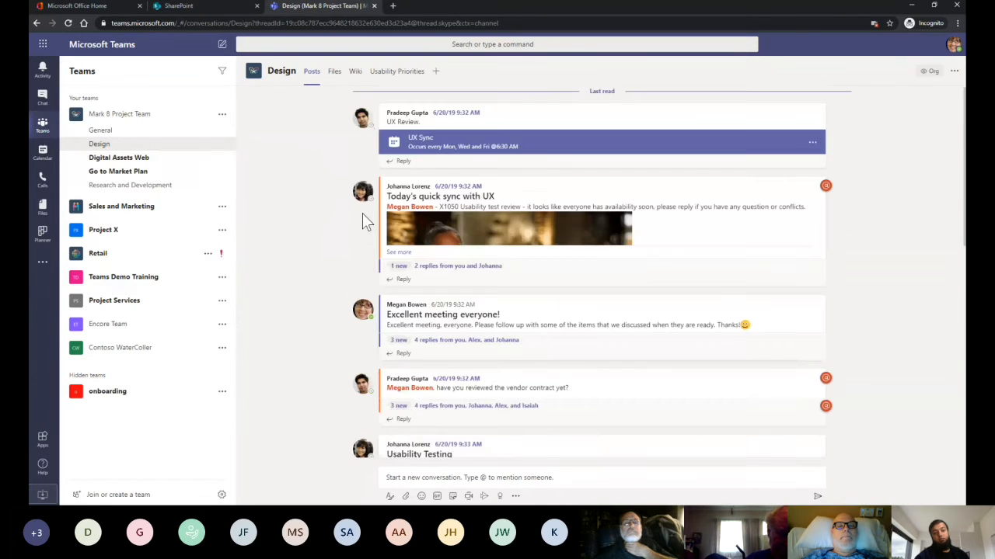
# Open the General channel's files, preview them in the Tiles layout and return to the List layout.
pyautogui.click(132, 133)
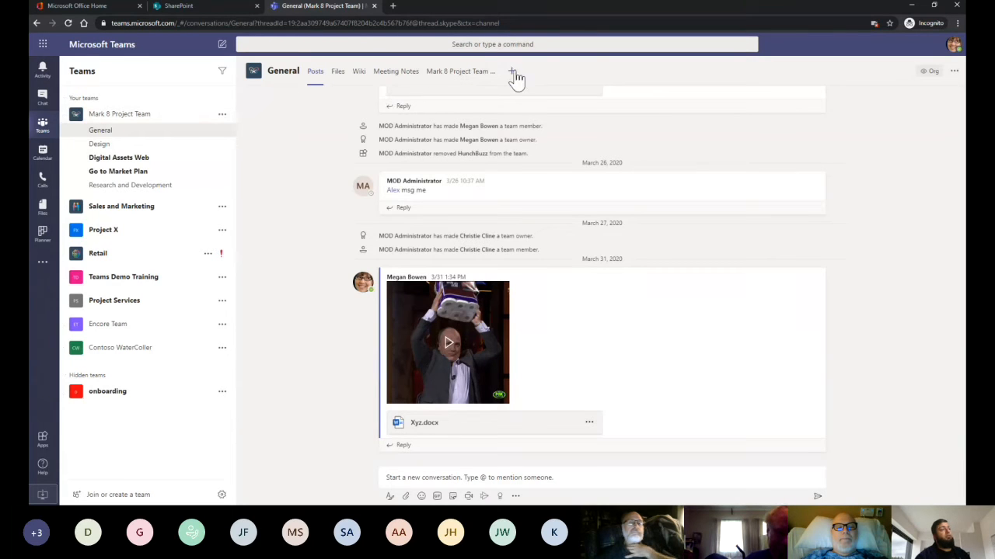
pyautogui.click(338, 71)
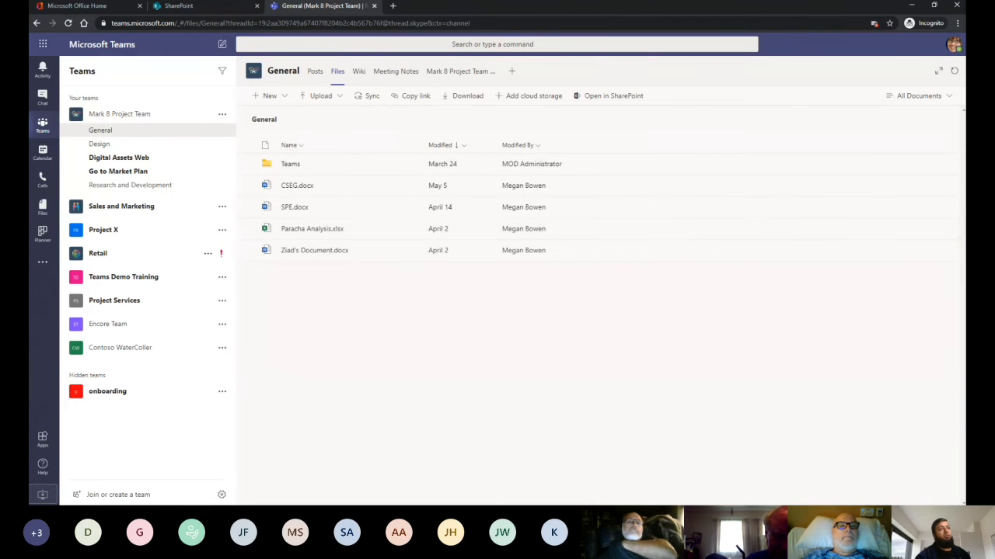
pyautogui.click(948, 96)
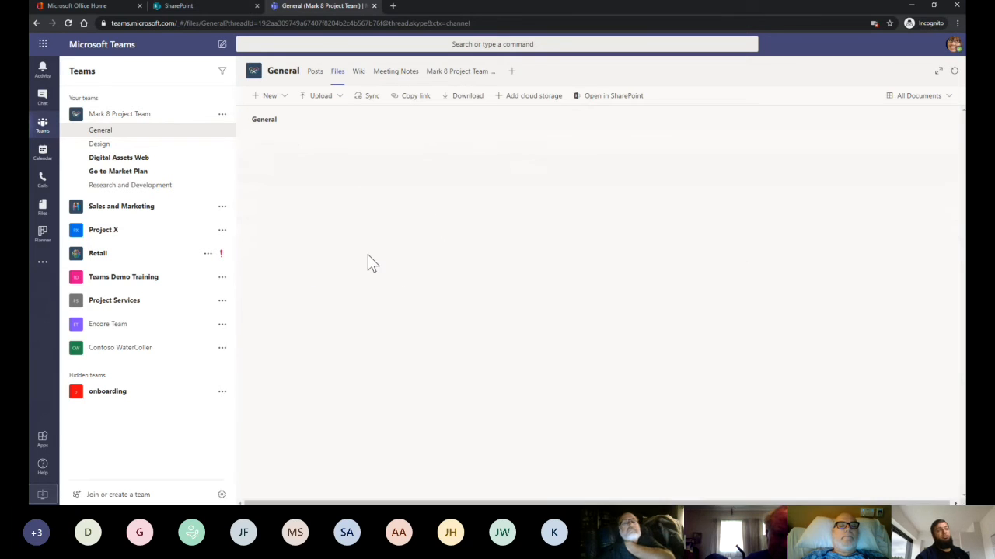
pyautogui.click(941, 102)
pyautogui.click(846, 249)
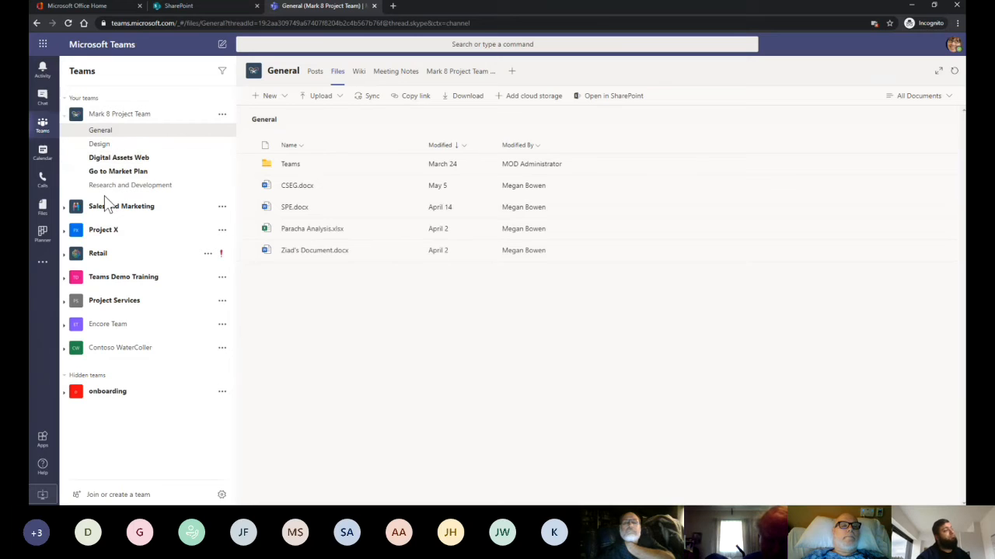
# Open the Teams calendar, review the work week's meetings, and briefly check the Office 365 apps page before returning.
pyautogui.click(51, 156)
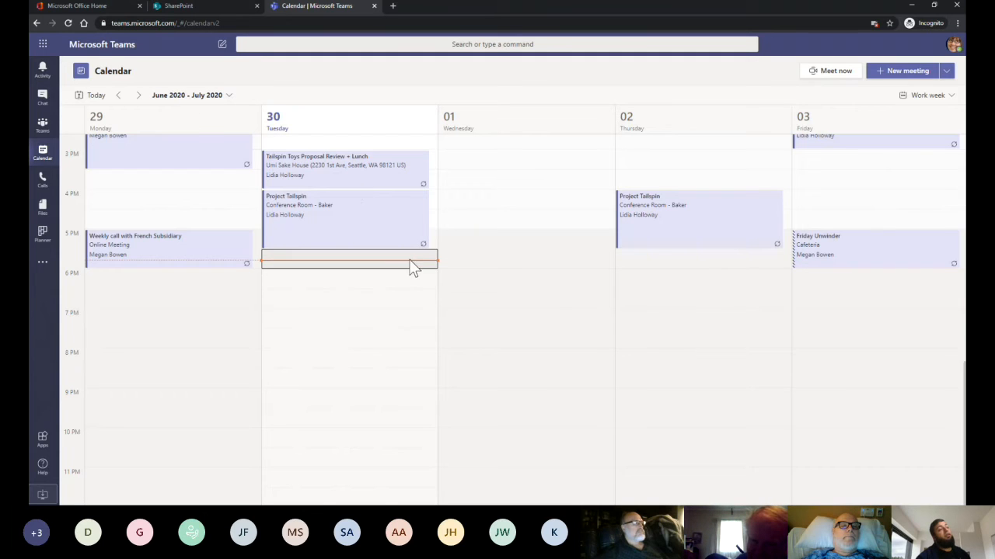
pyautogui.scroll(2, 386, 265)
pyautogui.scroll(2, 266, 292)
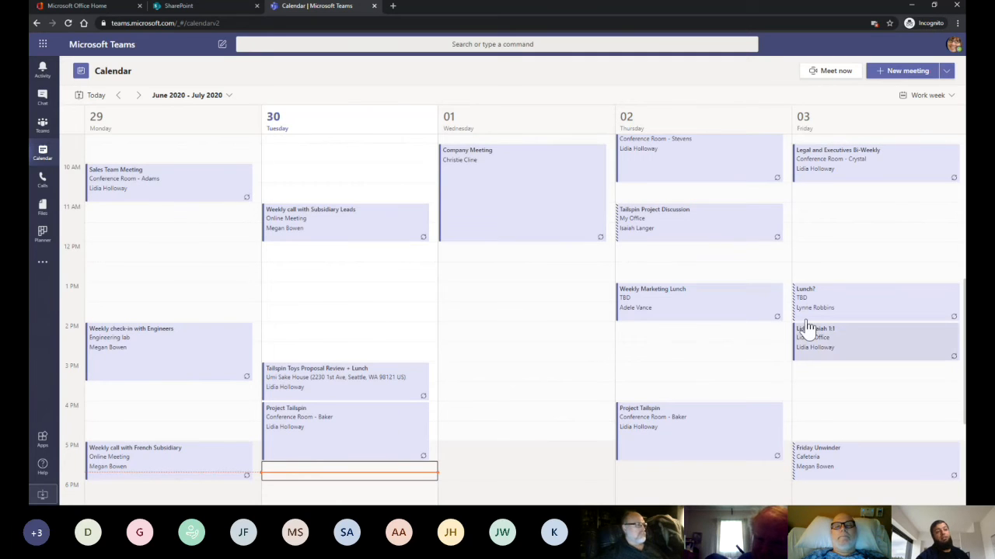
pyautogui.click(114, 7)
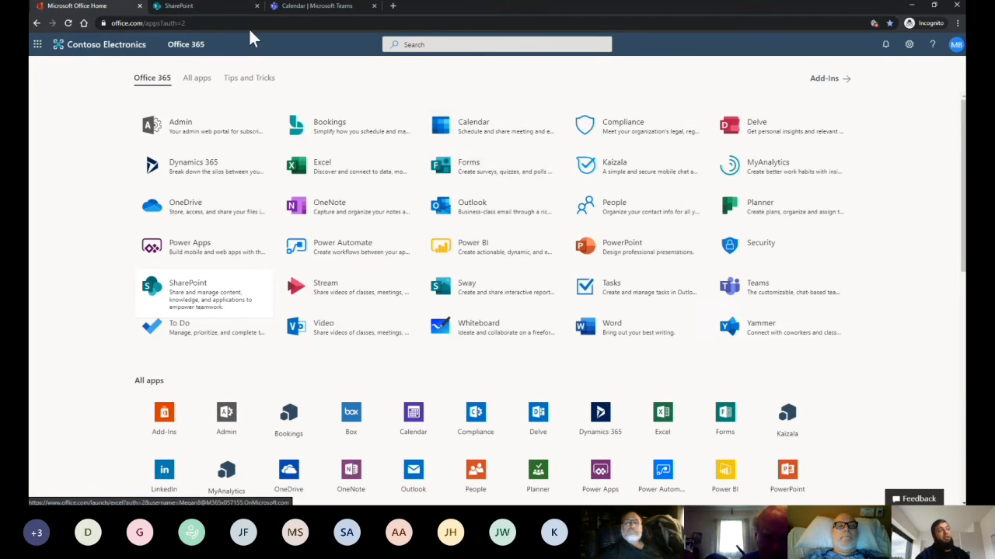
pyautogui.click(296, 7)
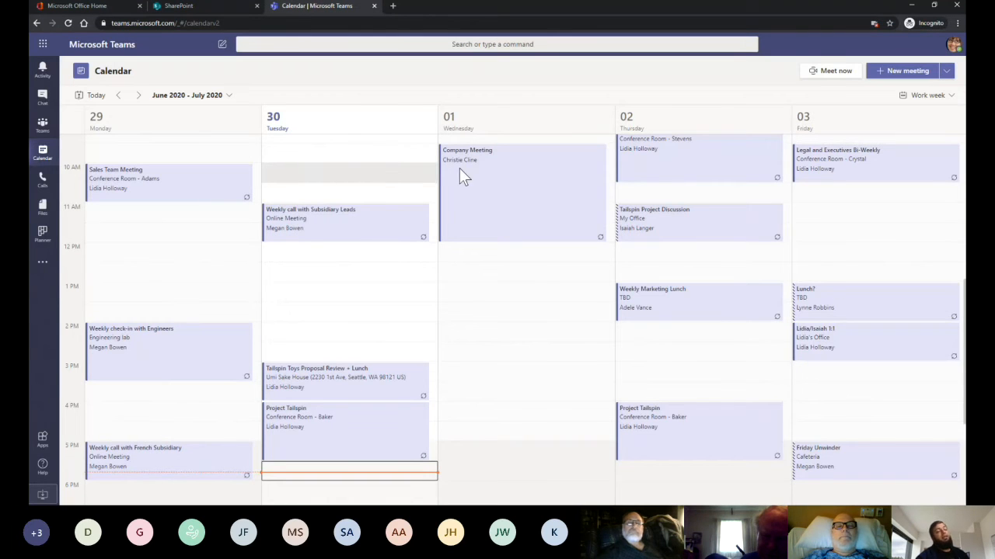
# Start scheduling a new meeting and check its time zone setting.
pyautogui.click(903, 72)
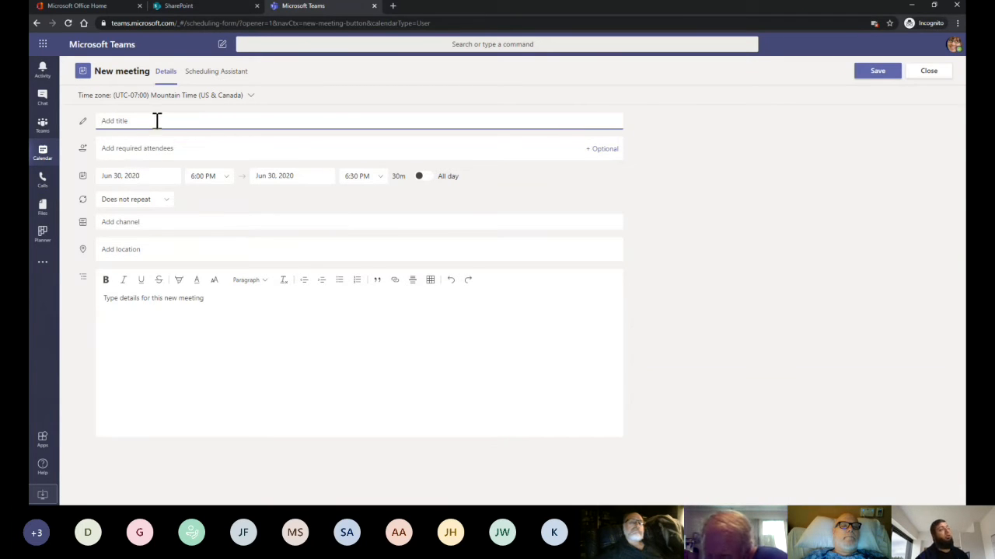
pyautogui.click(252, 96)
pyautogui.click(342, 116)
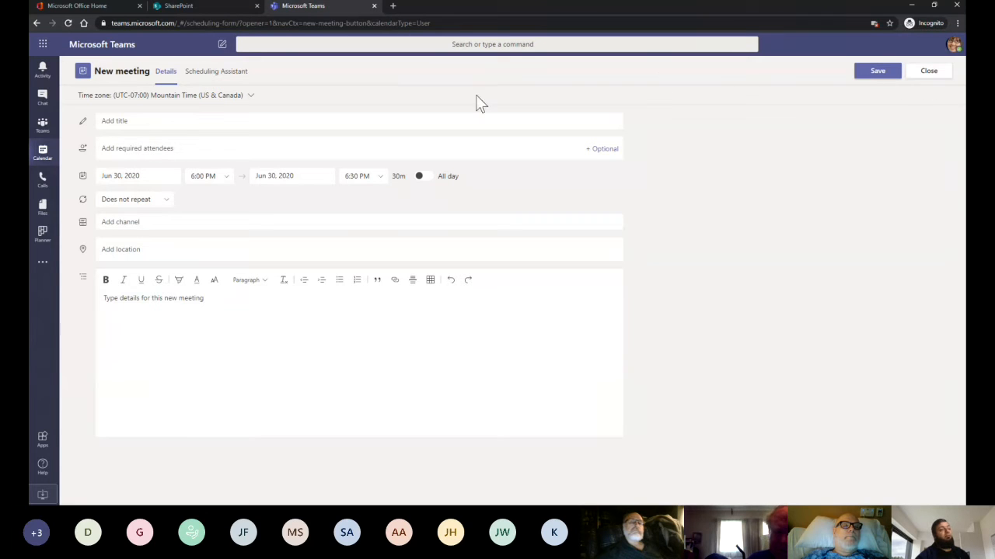
# Enter a first name as the meeting title and add the suggested Administrative Assistant as a required attendee.
pyautogui.click(152, 127)
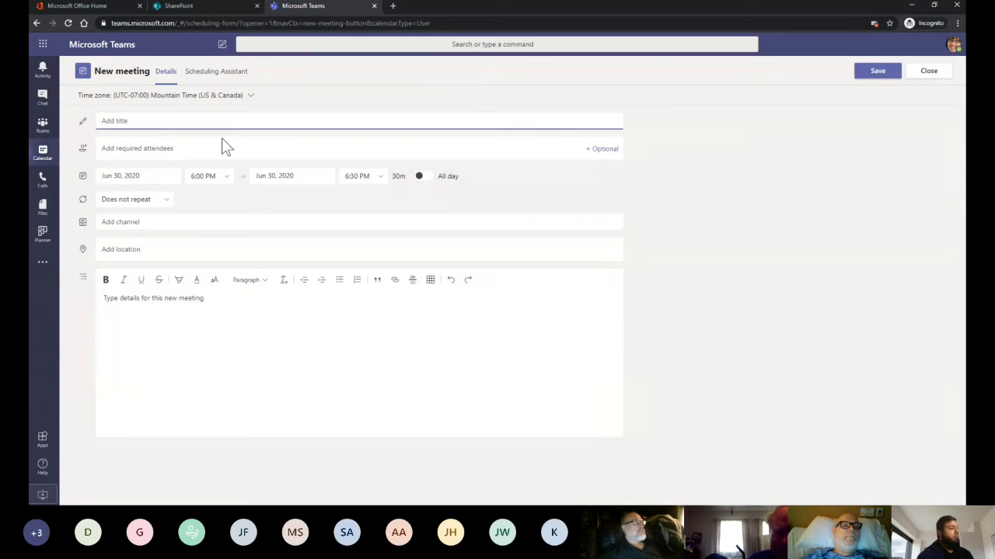
pyautogui.write('Ziad')
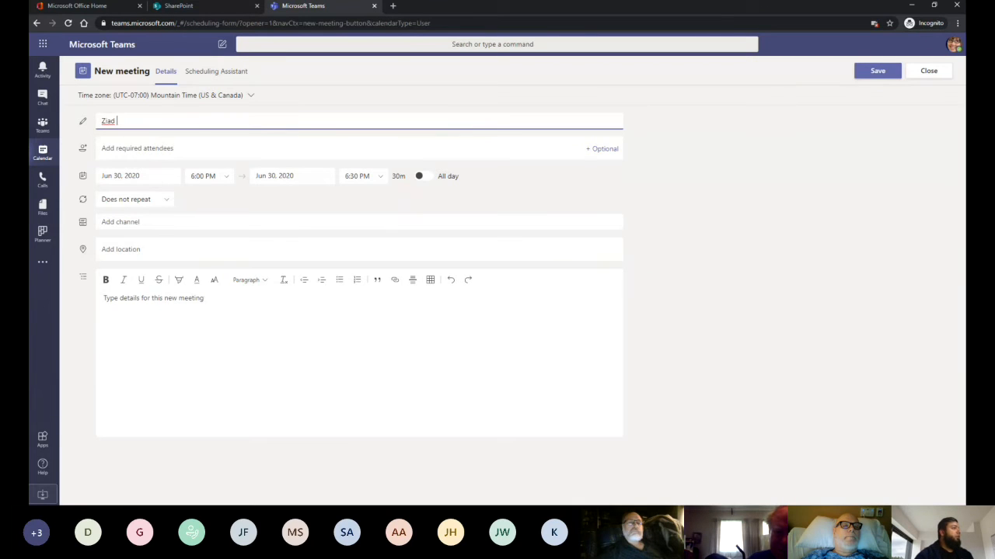
pyautogui.click(187, 145)
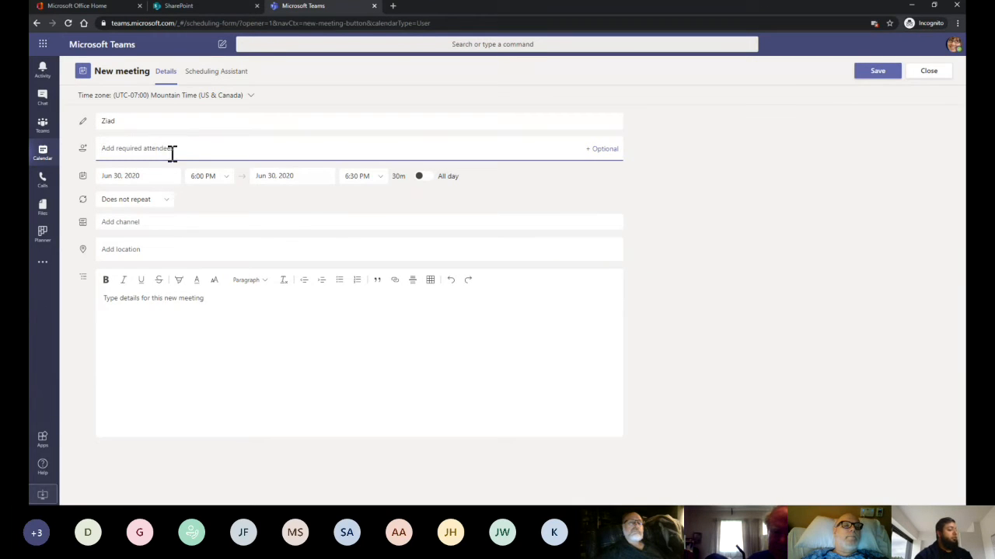
pyautogui.write('de')
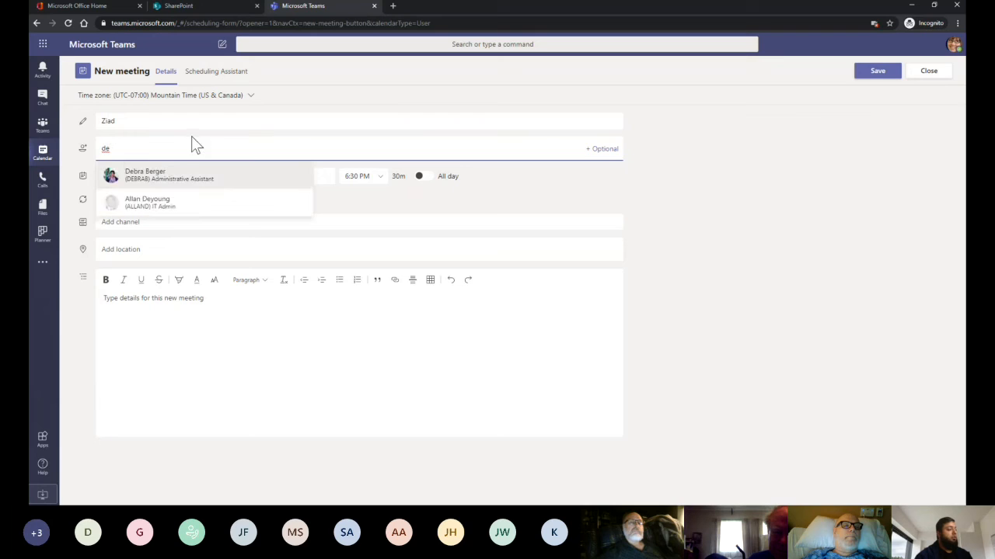
pyautogui.click(156, 177)
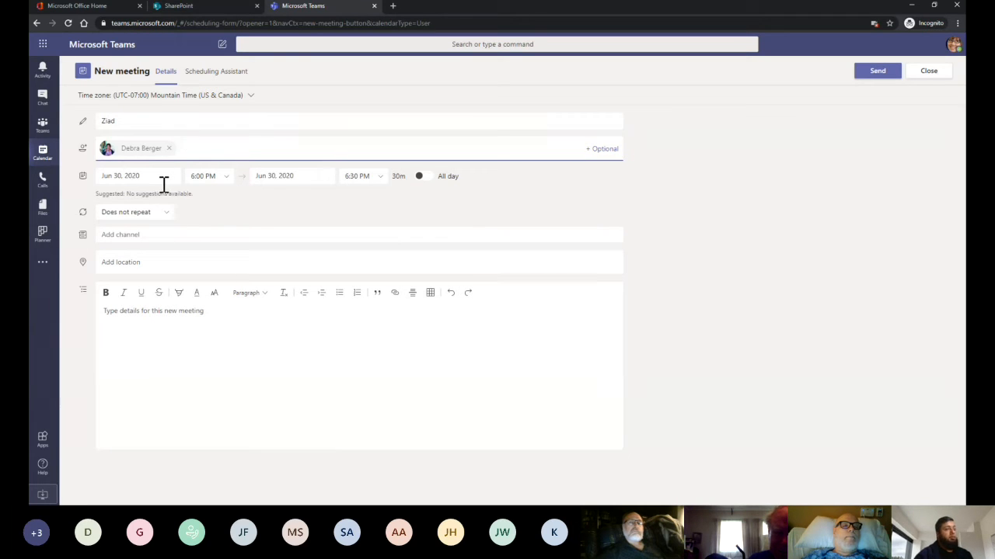
# View the meeting's recurrence options, from weekday and daily to custom, leaving the meeting non-repeating.
pyautogui.click(155, 214)
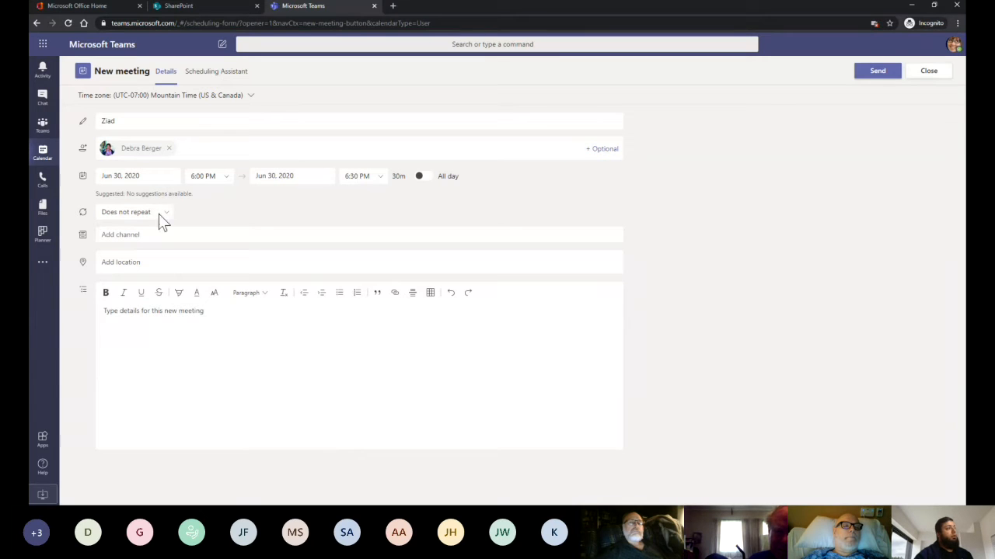
pyautogui.click(168, 221)
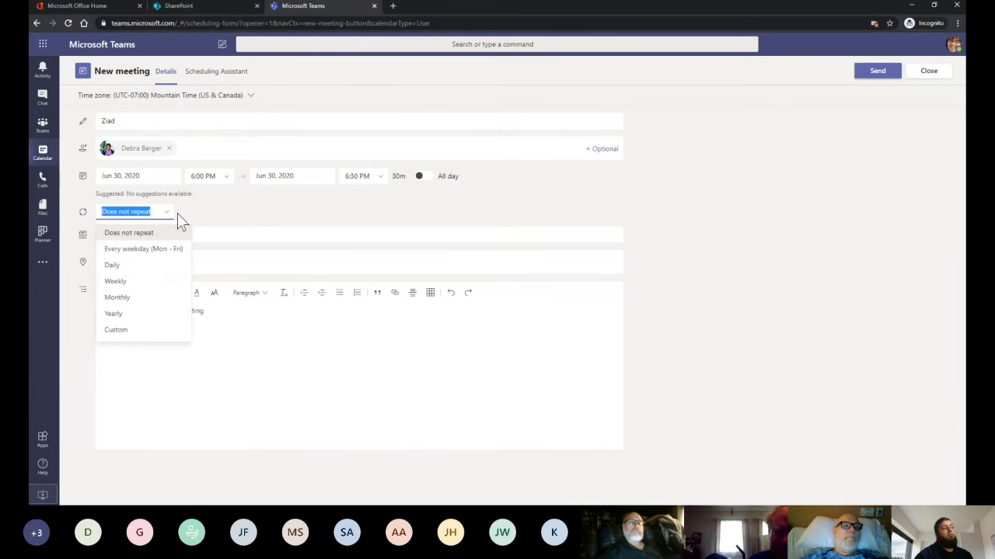
pyautogui.click(221, 210)
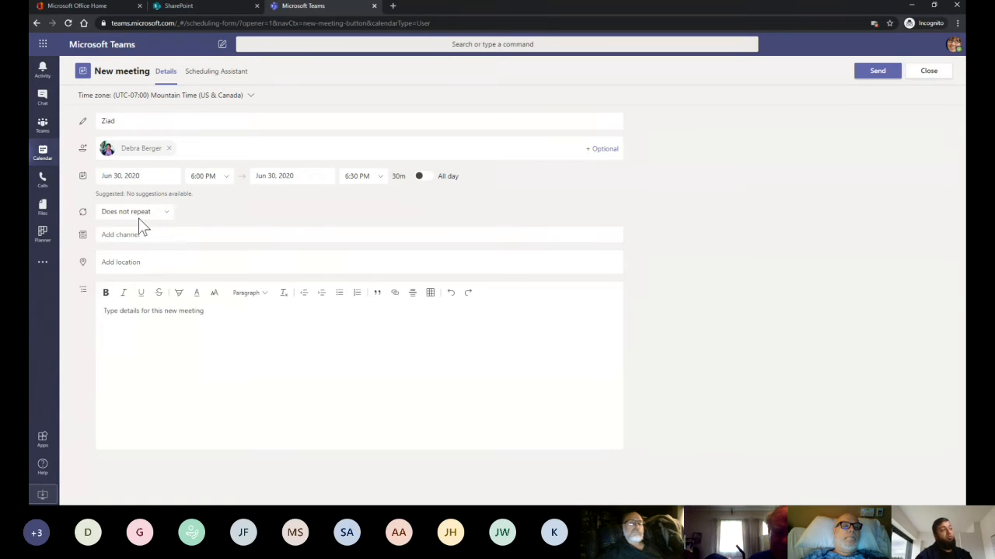
pyautogui.click(169, 219)
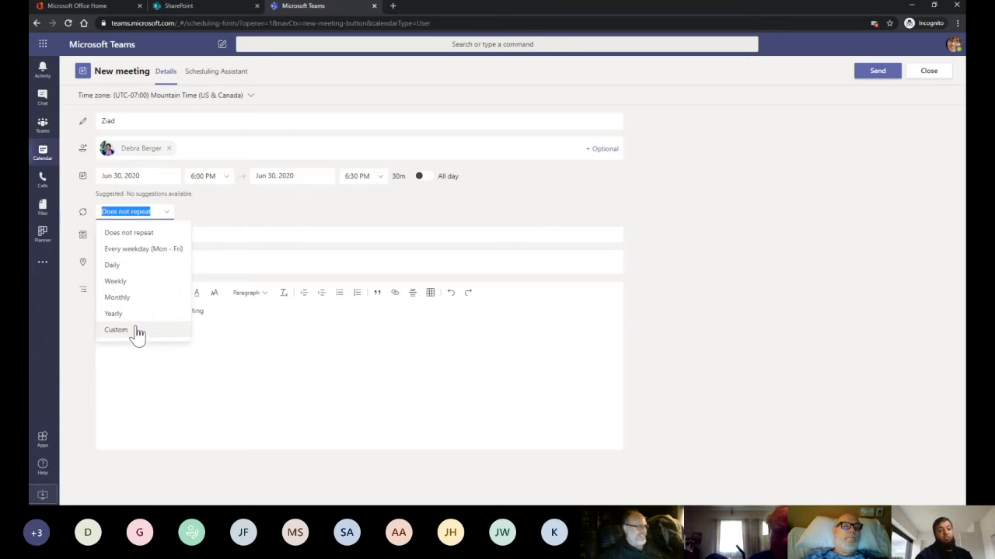
pyautogui.click(206, 213)
# Assign the meeting to the General channel of the onboarding team and view the building room choices for its location.
pyautogui.click(156, 236)
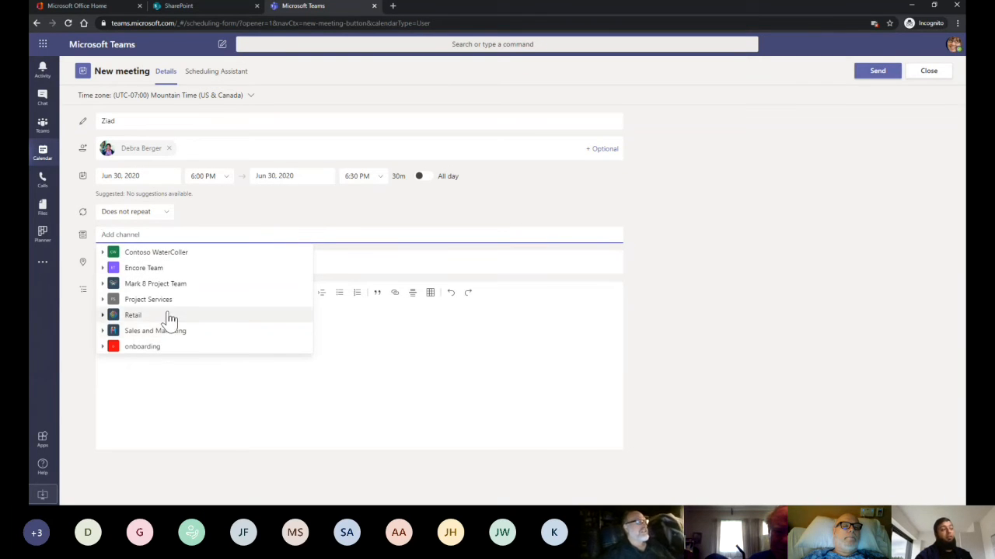
pyautogui.click(140, 351)
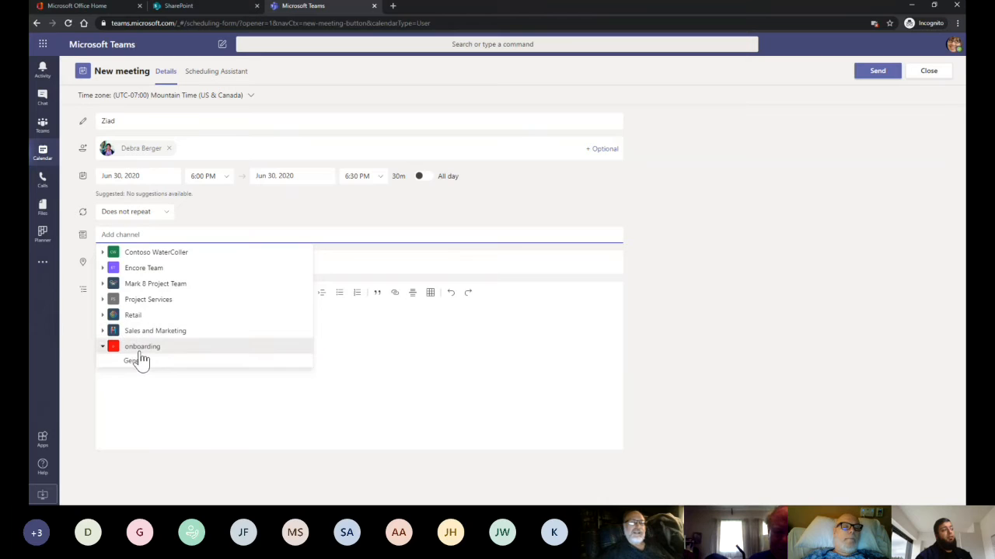
pyautogui.click(136, 361)
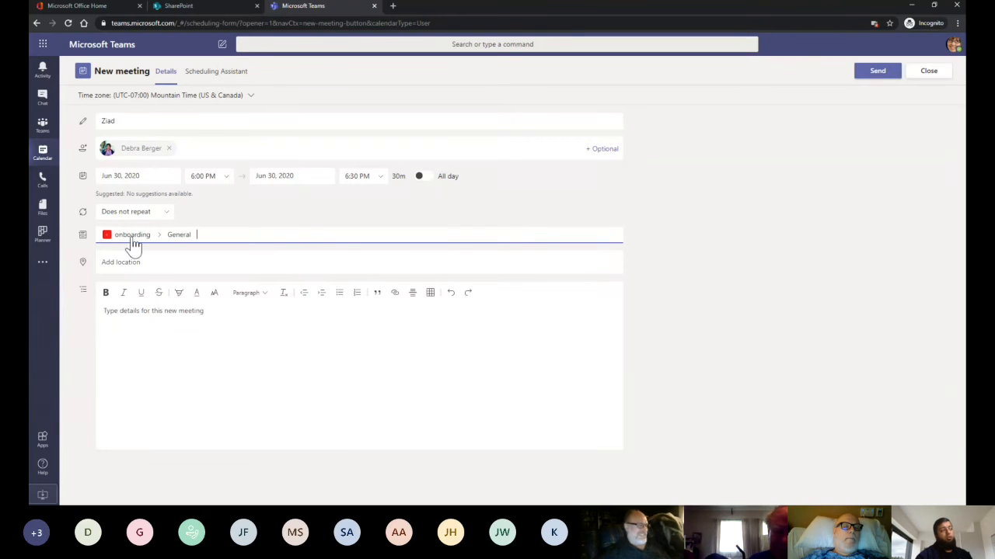
pyautogui.click(138, 262)
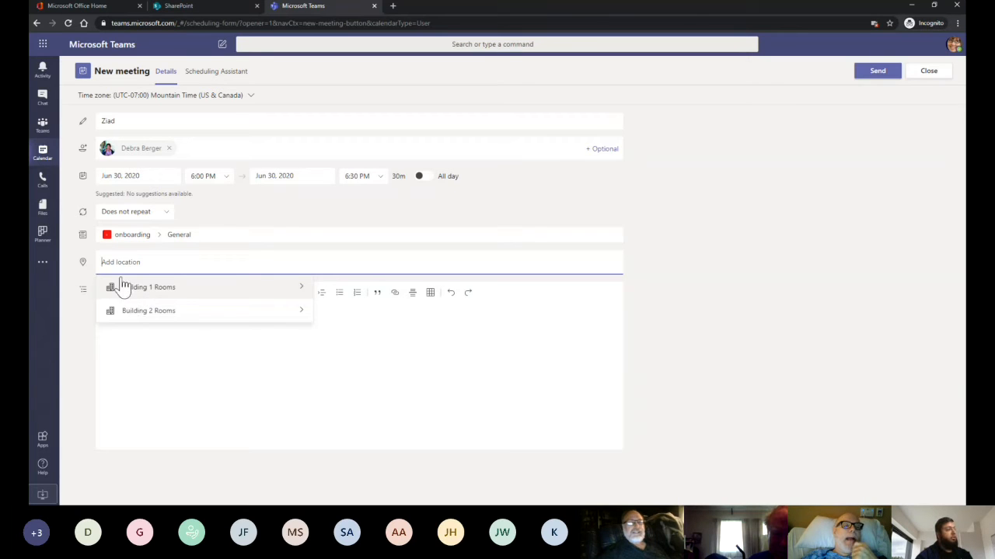
# Write "Agenda" and "Chat soon..." on separate lines in the meeting details and send the invitation.
pyautogui.click(177, 360)
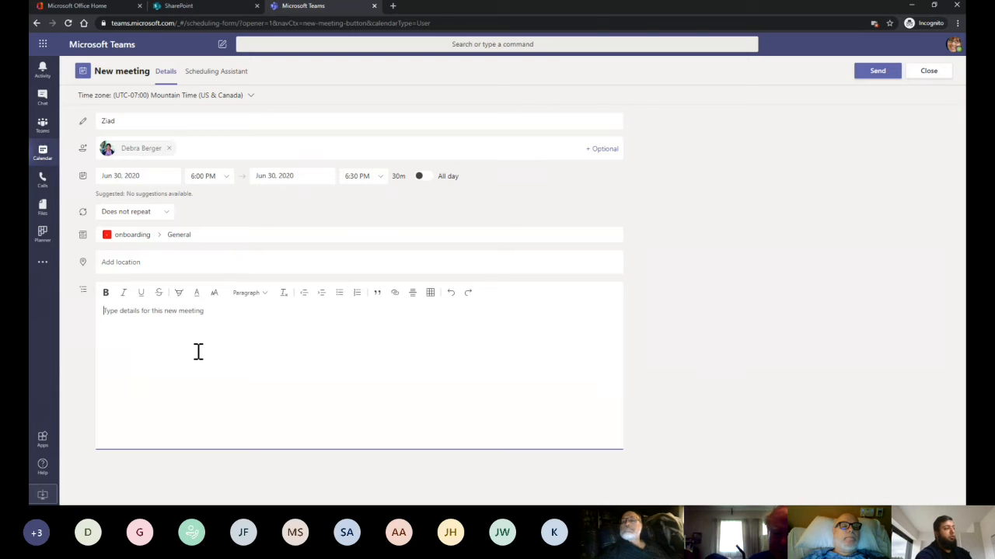
pyautogui.write('Agenda ')
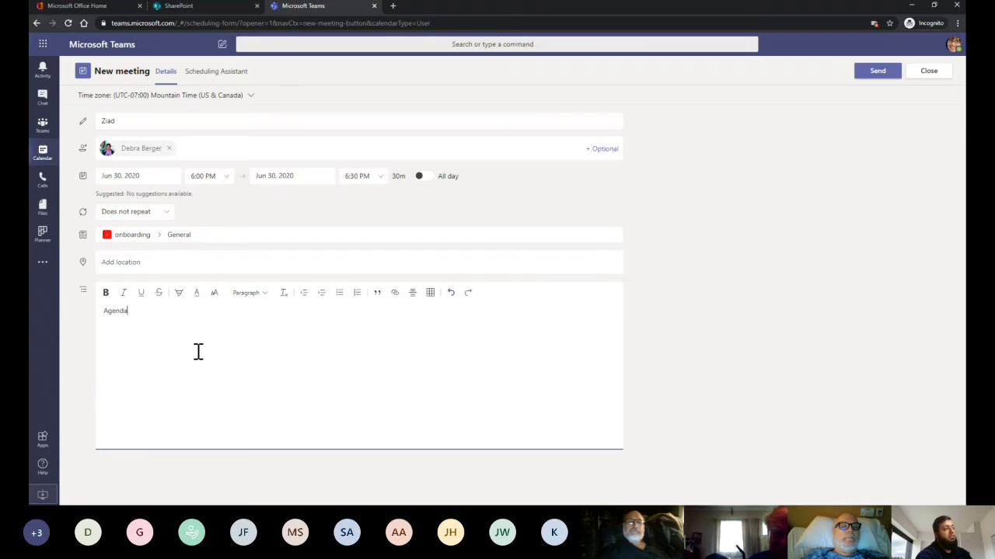
pyautogui.write('Chat soon...')
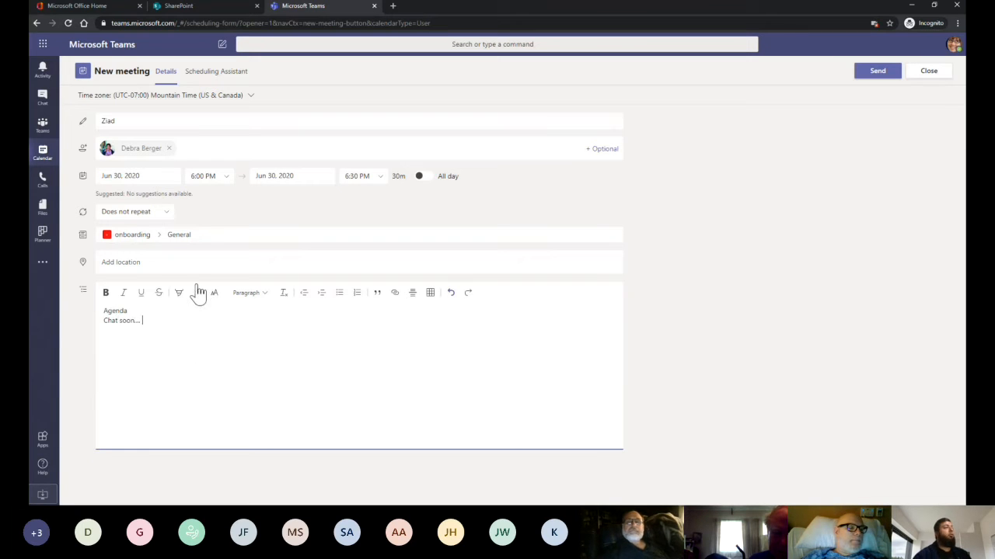
pyautogui.click(885, 80)
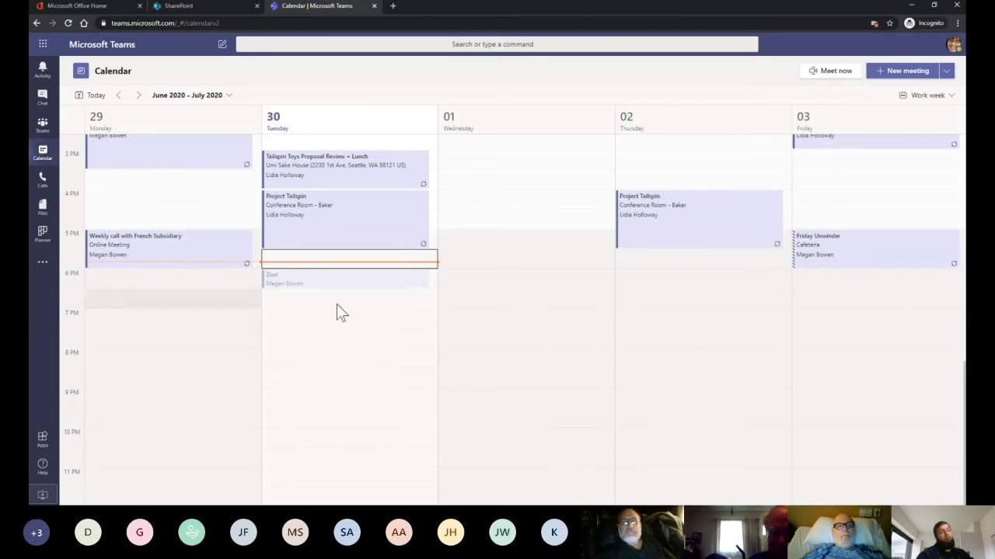
# Review the details of Tuesday's Project Tailspin meeting and return to the calendar without changing it.
pyautogui.scroll(4, 540, 217)
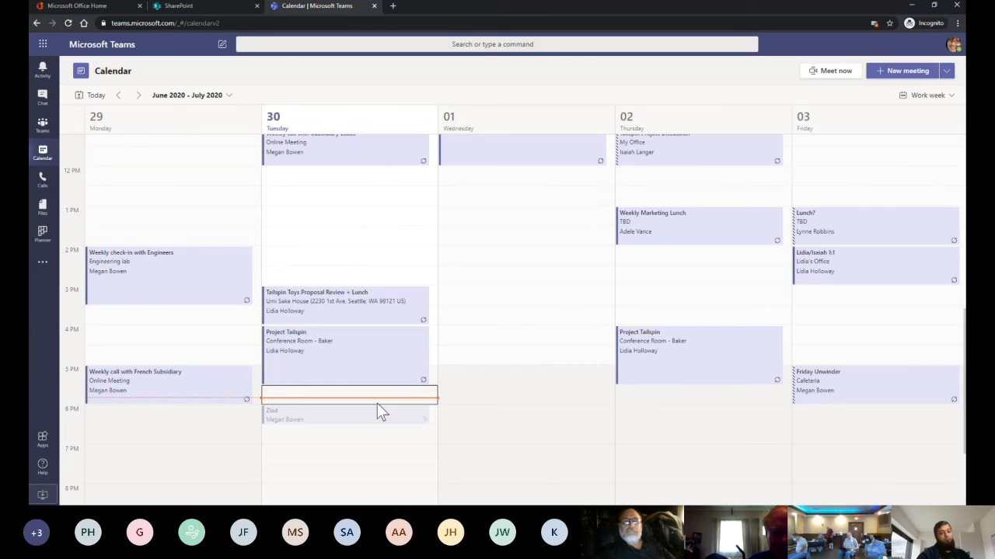
pyautogui.doubleClick(311, 365)
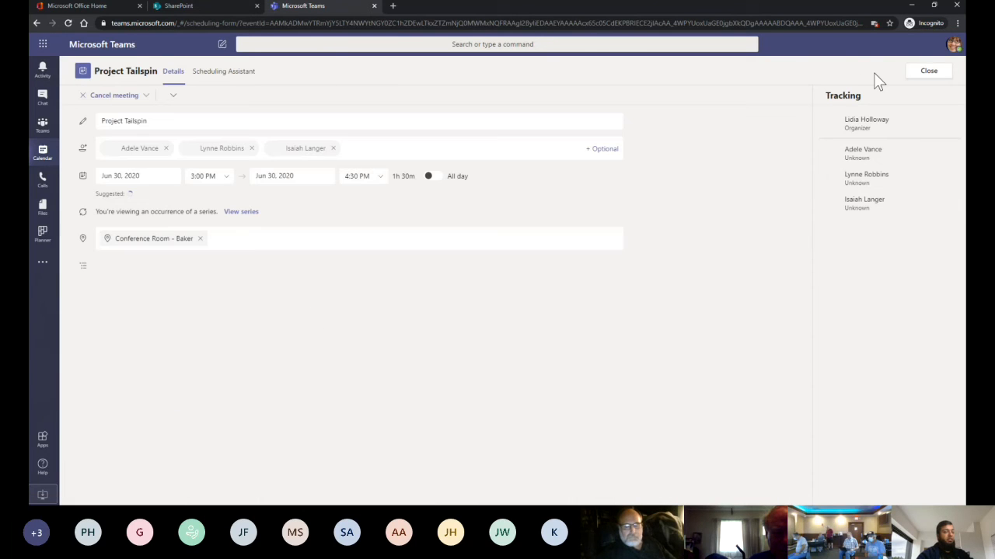
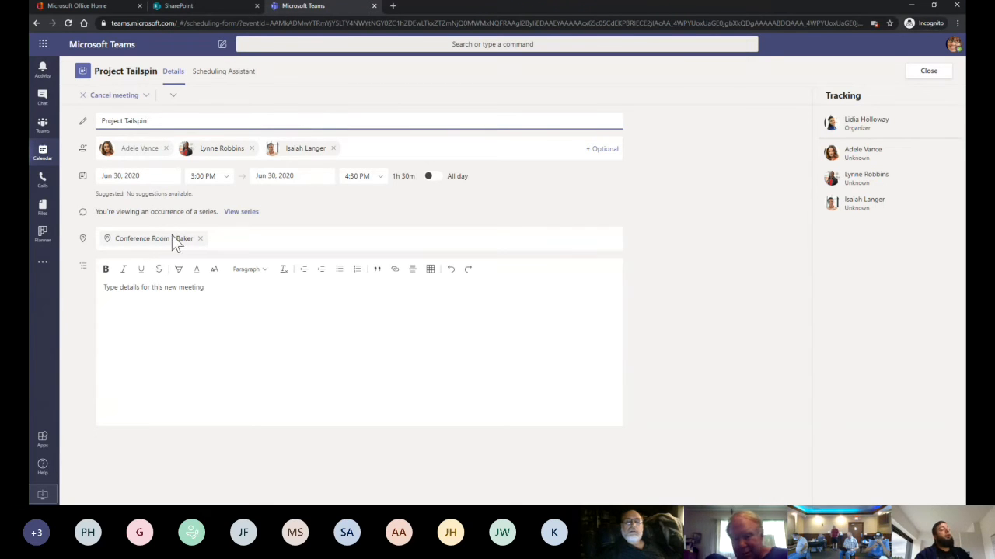
pyautogui.click(929, 70)
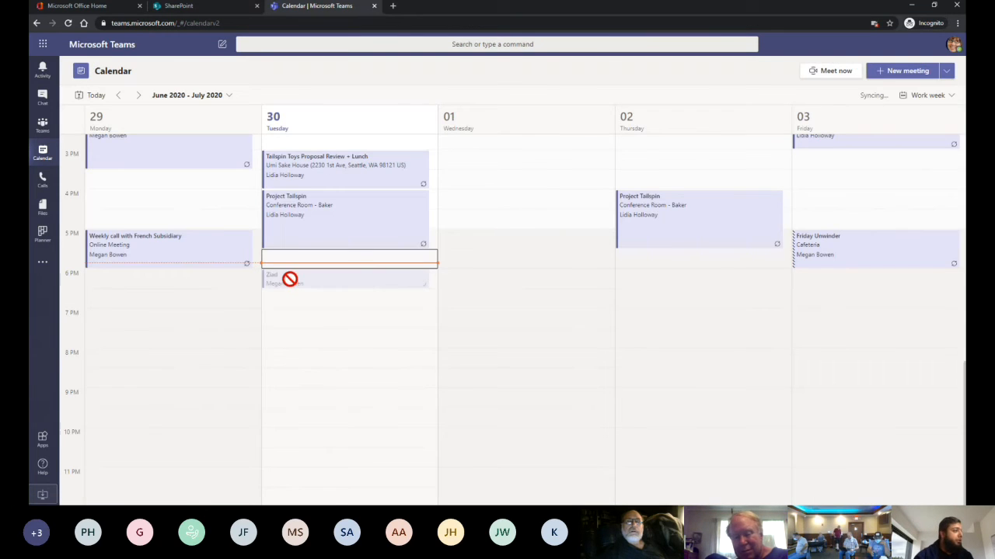
# Open the newly scheduled 6:00 PM meeting on Tuesday, June 30 and join it without audio or video.
pyautogui.click(289, 281)
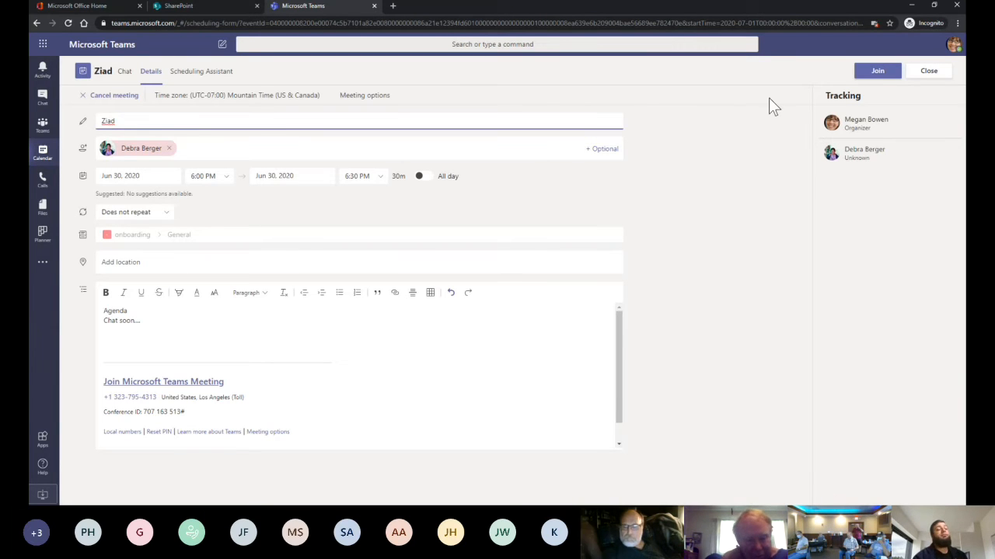
pyautogui.click(881, 74)
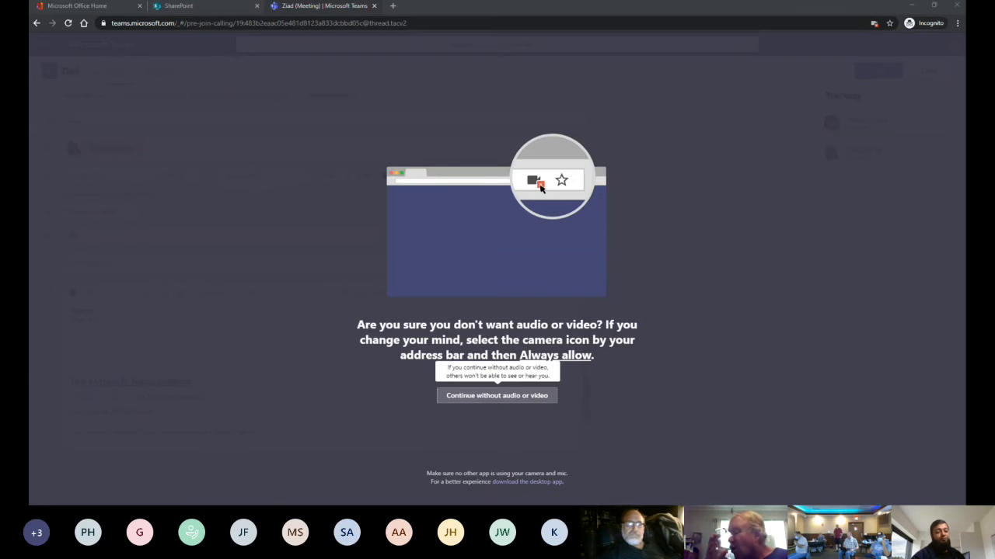
pyautogui.click(496, 396)
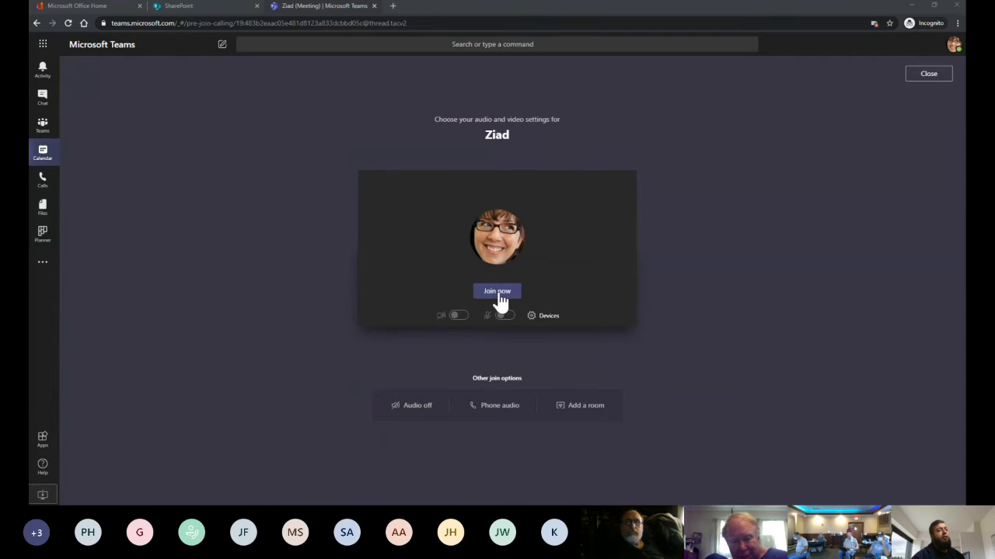
pyautogui.click(496, 293)
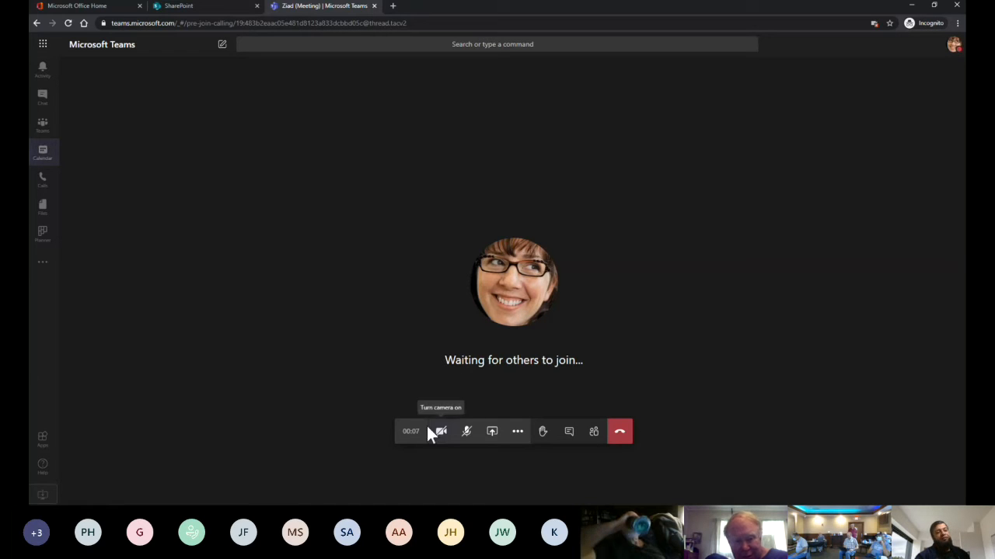
# View the meeting chat, and ask the last suggested person in the participant list to join the meeting.
pyautogui.click(566, 439)
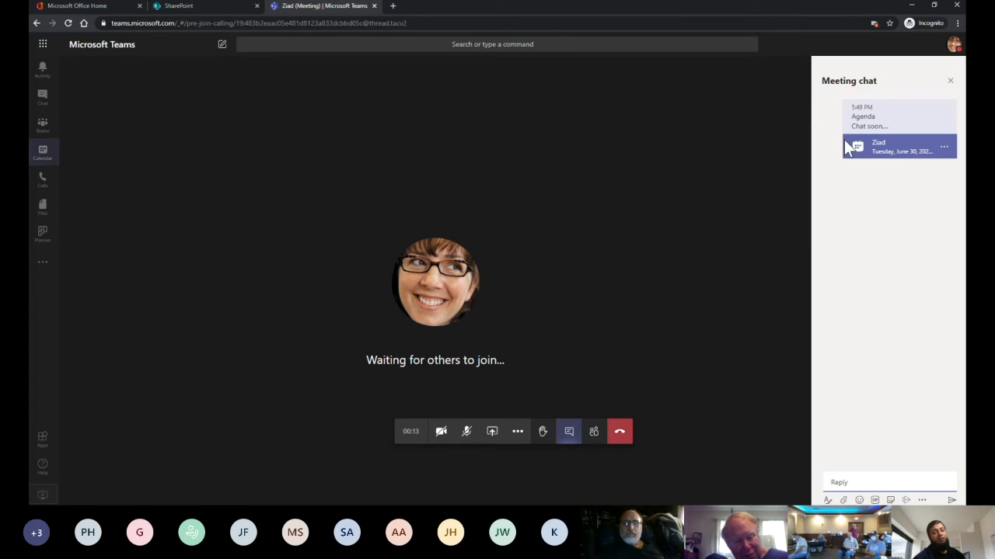
pyautogui.click(594, 433)
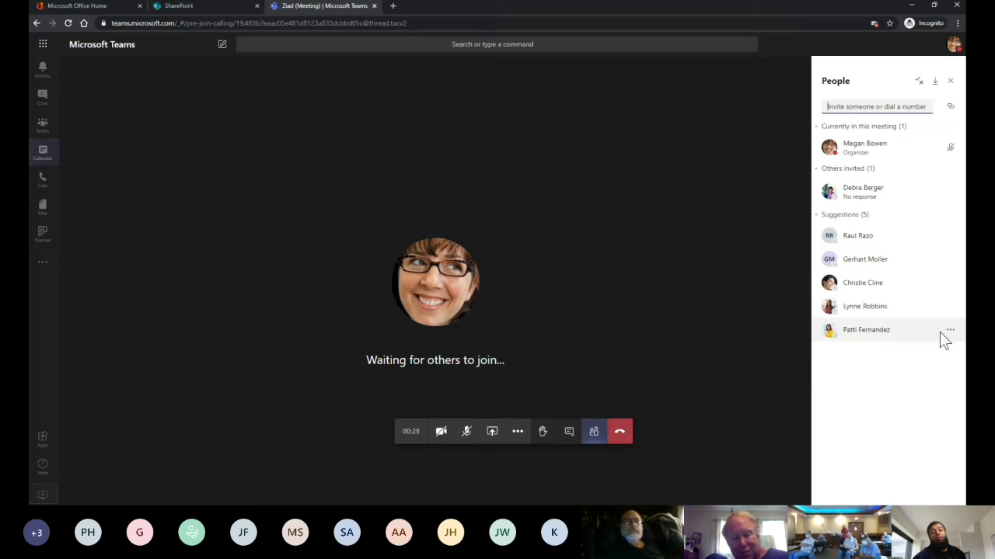
pyautogui.click(954, 336)
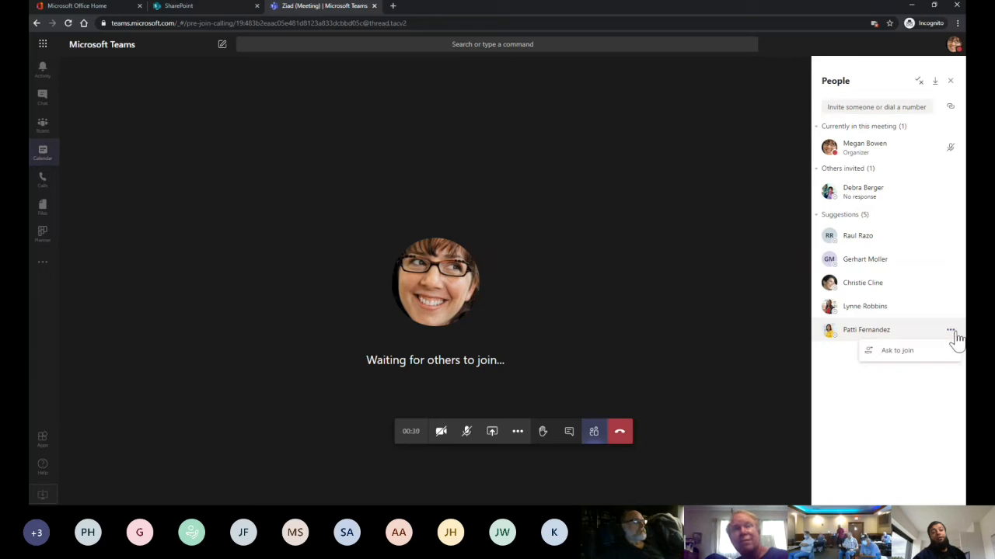
pyautogui.click(895, 352)
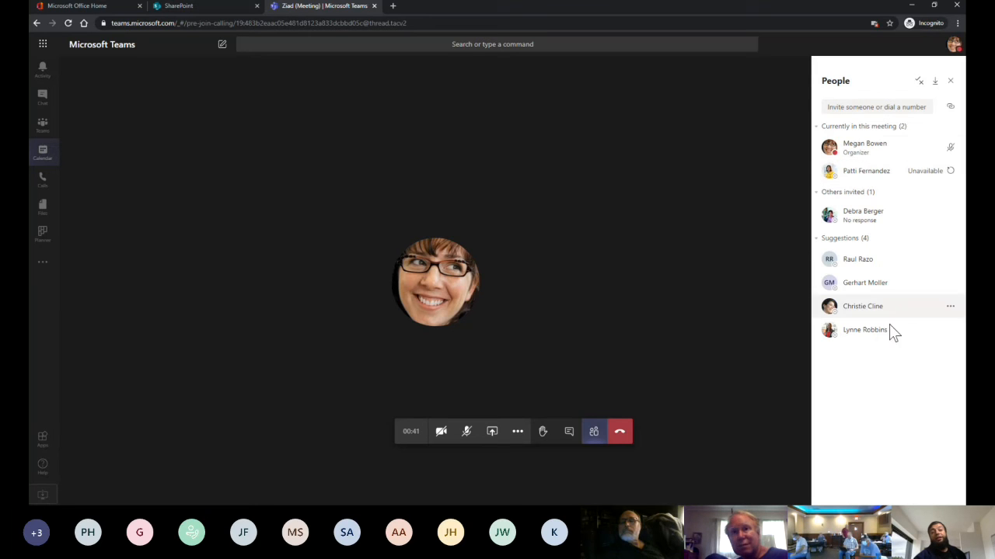
# Search for a Marketing Assistant by first name and invite that person to the meeting.
pyautogui.click(904, 107)
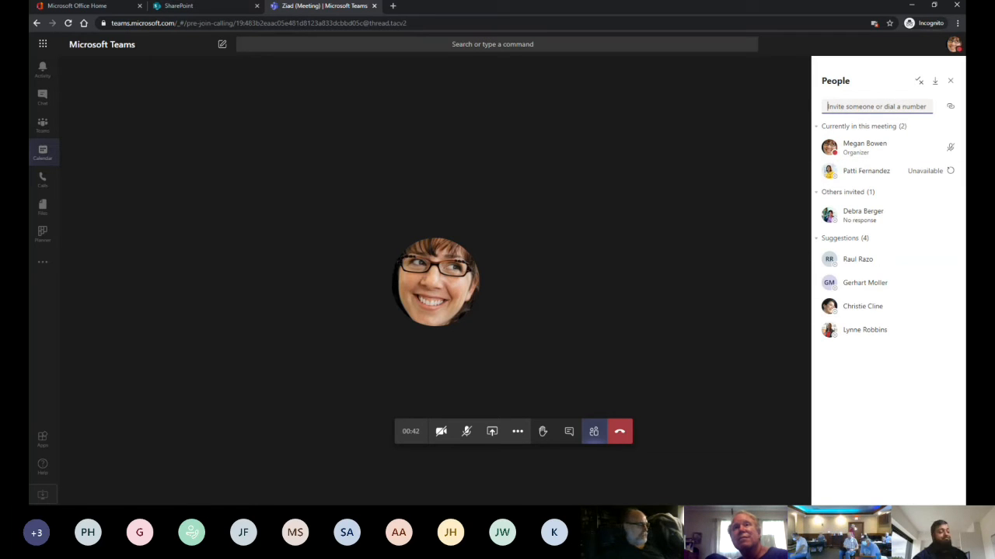
pyautogui.write('alex')
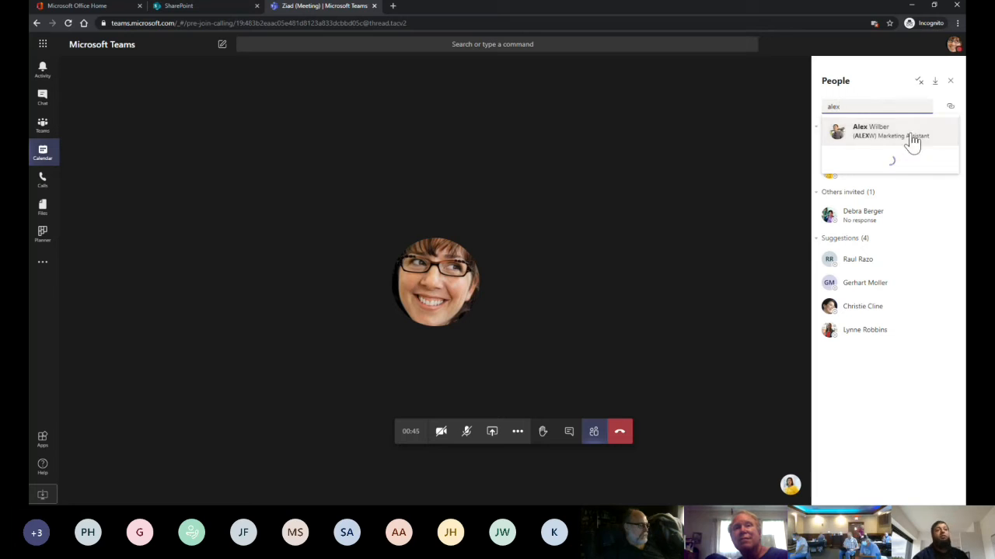
pyautogui.click(874, 133)
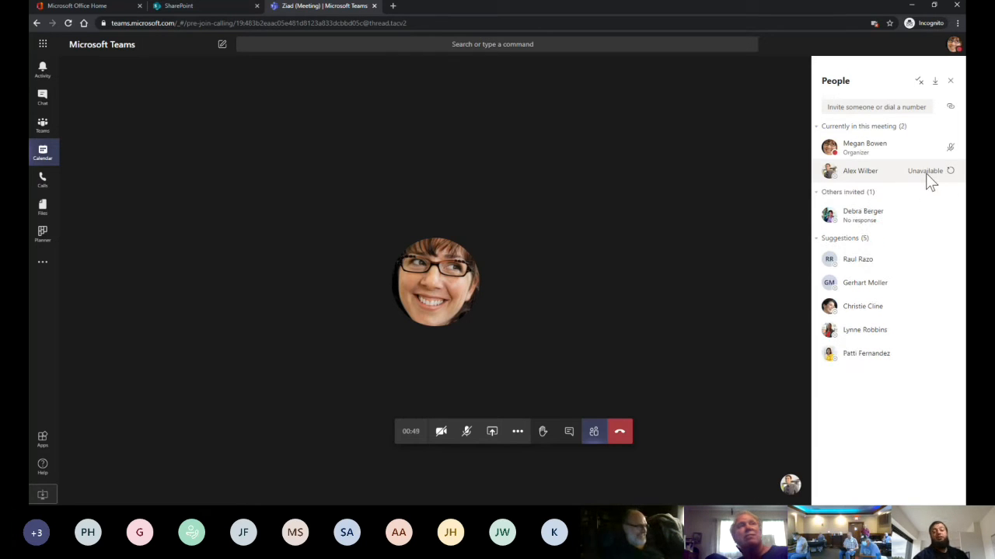
# Copy the meeting's join information, post it in the meeting chat, and highlight the dial-in number in the message.
pyautogui.click(949, 109)
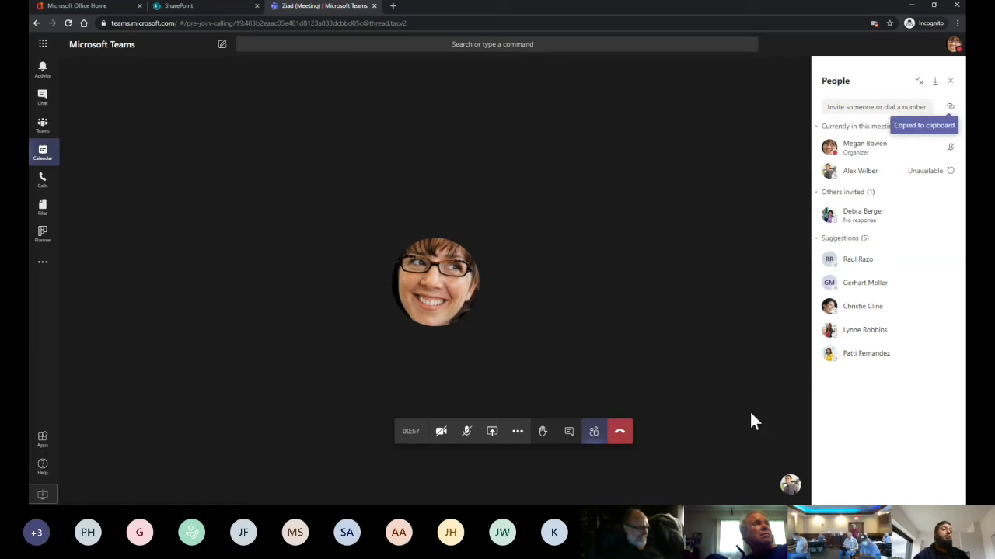
pyautogui.click(568, 437)
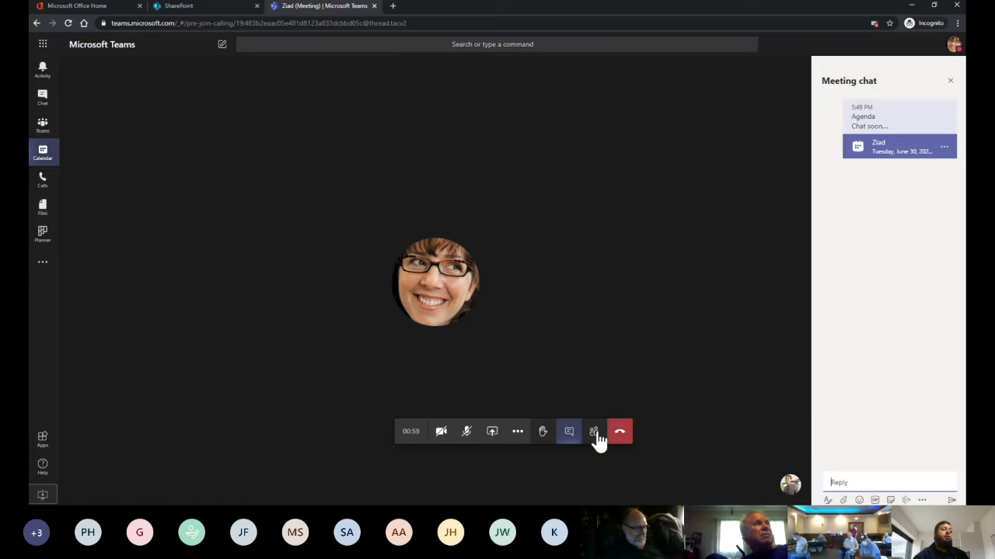
pyautogui.click(858, 482)
pyautogui.hotkey('ctrl', 'v')
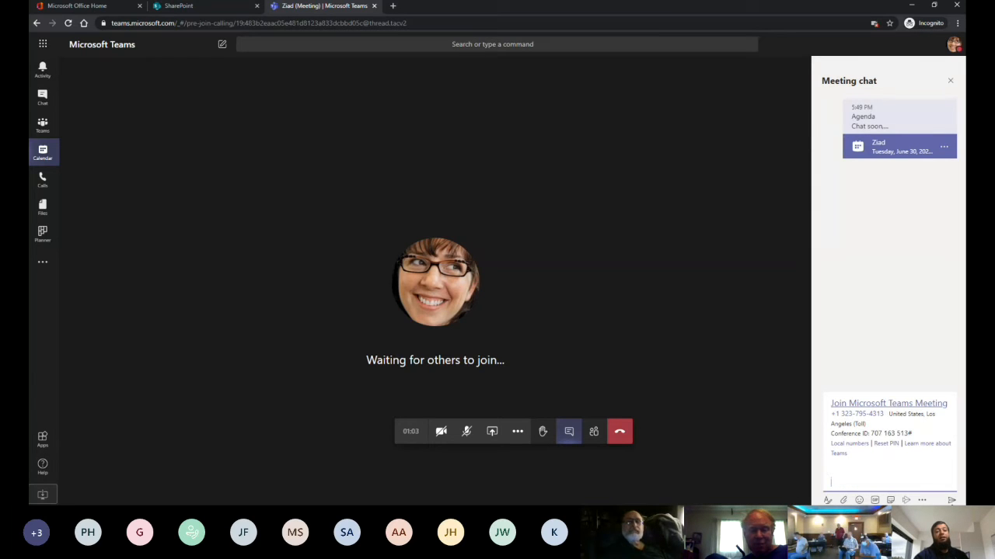
pyautogui.press('Return')
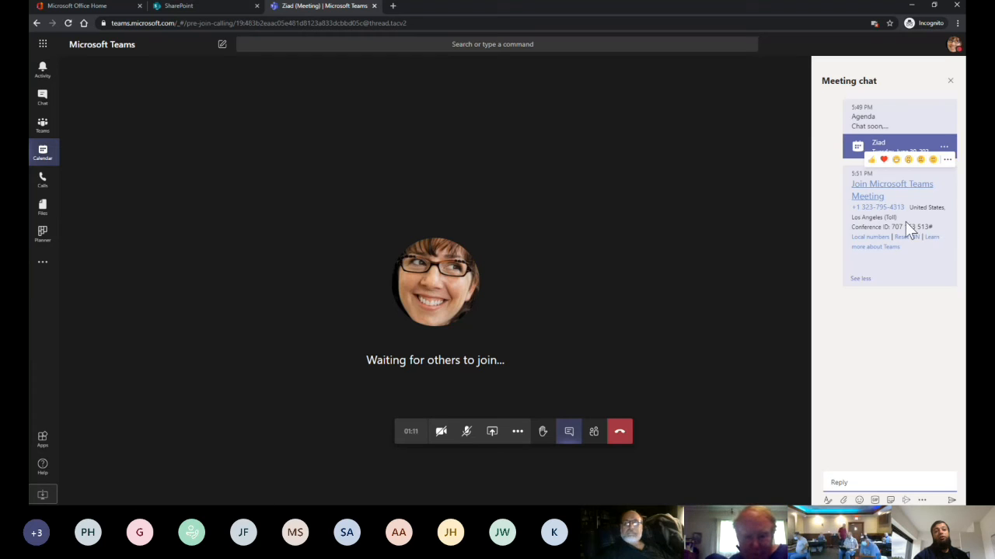
pyautogui.moveTo(888, 217); pyautogui.dragTo(849, 210)
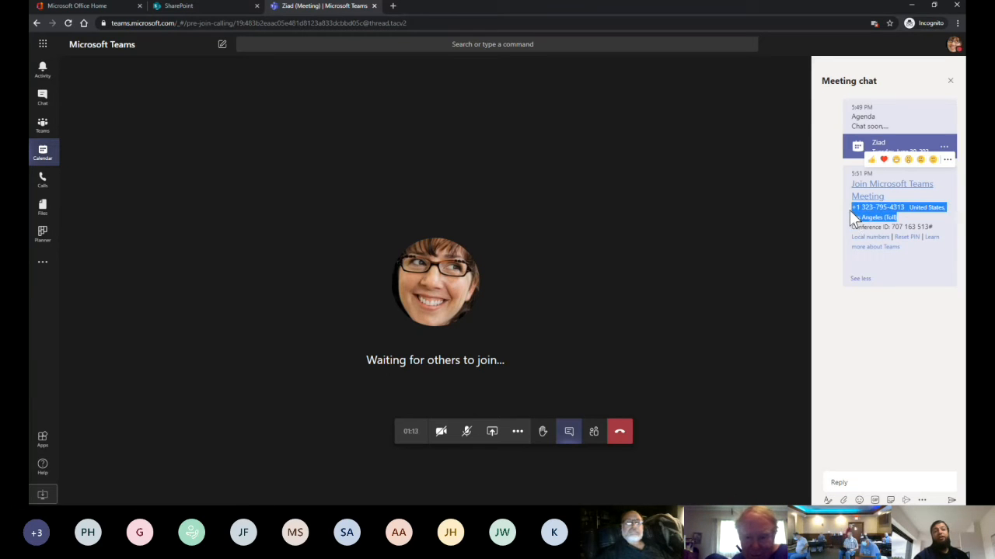
pyautogui.click(894, 313)
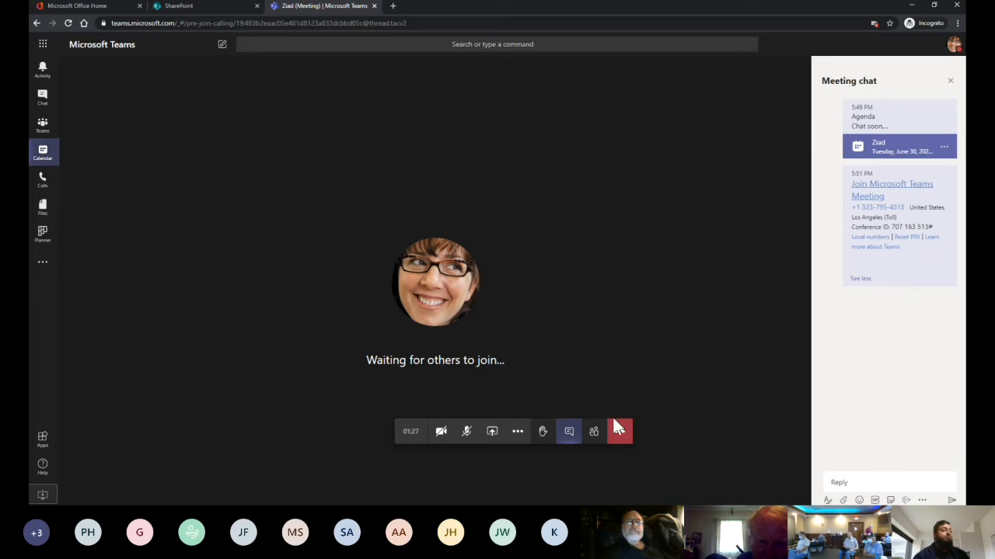
# Review the meeting options for who can bypass the lobby and who can present, and return to the meeting without saving.
pyautogui.click(592, 434)
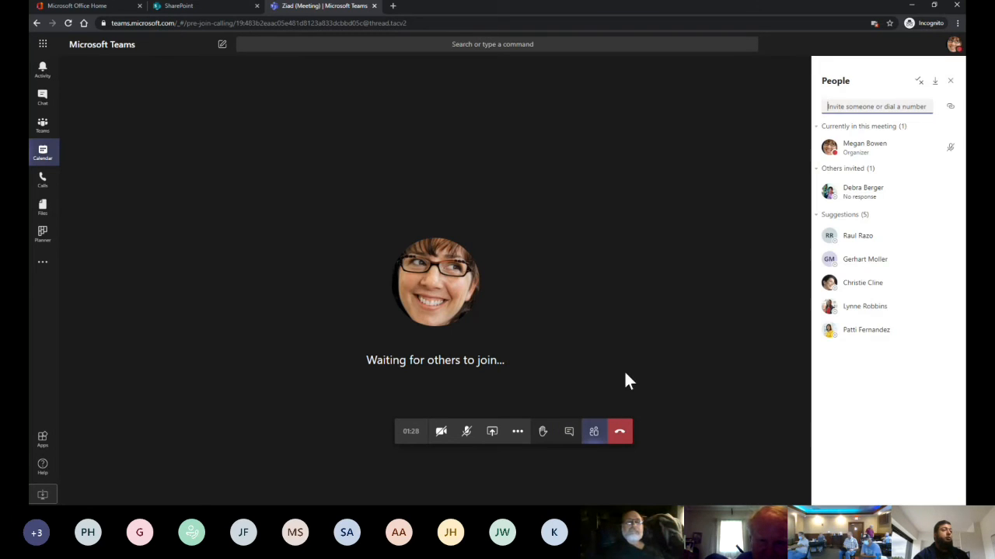
pyautogui.click(918, 82)
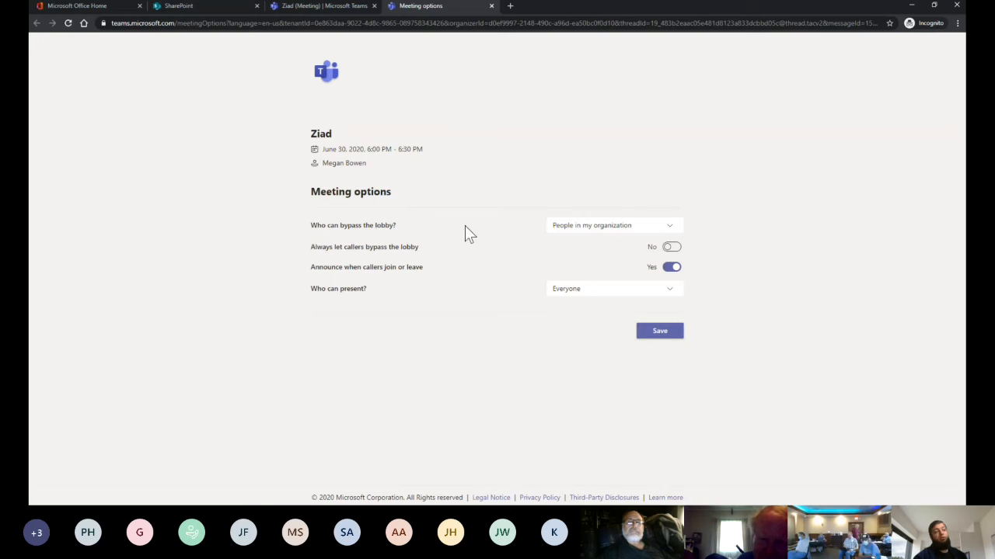
pyautogui.click(597, 229)
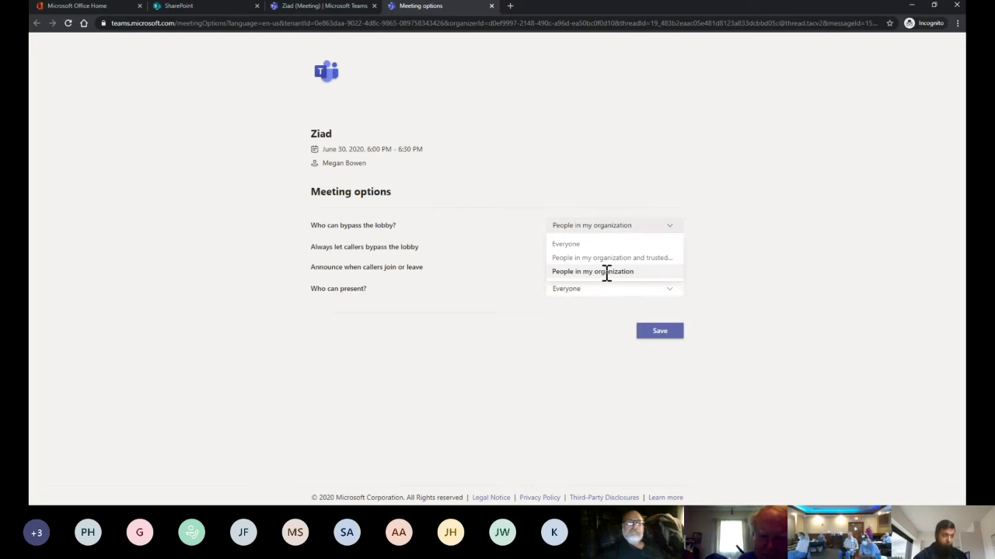
pyautogui.click(436, 272)
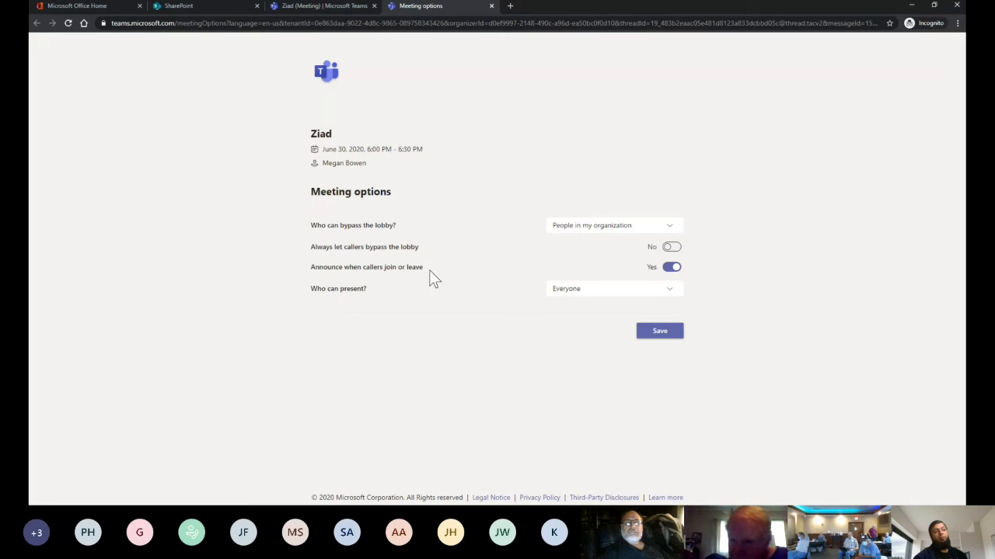
pyautogui.click(584, 292)
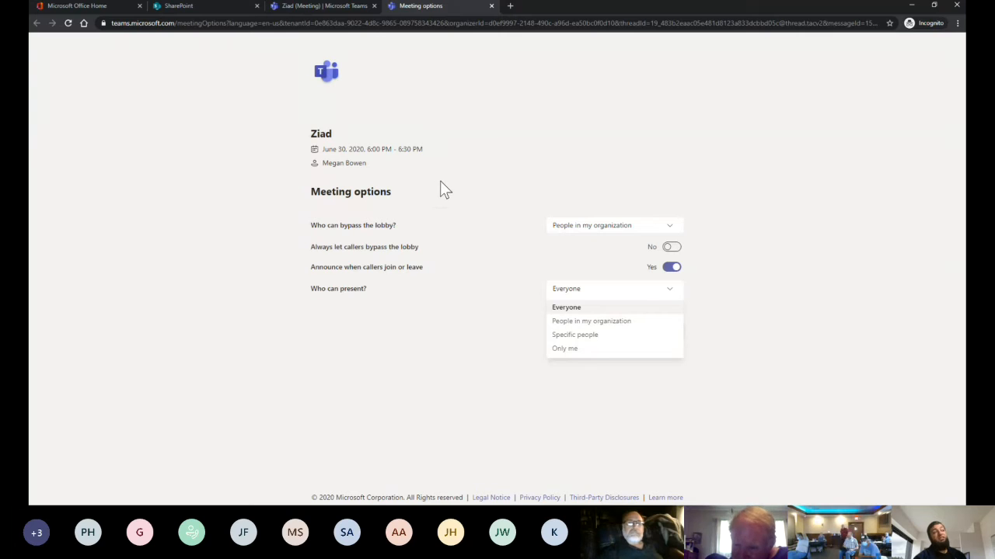
pyautogui.click(491, 6)
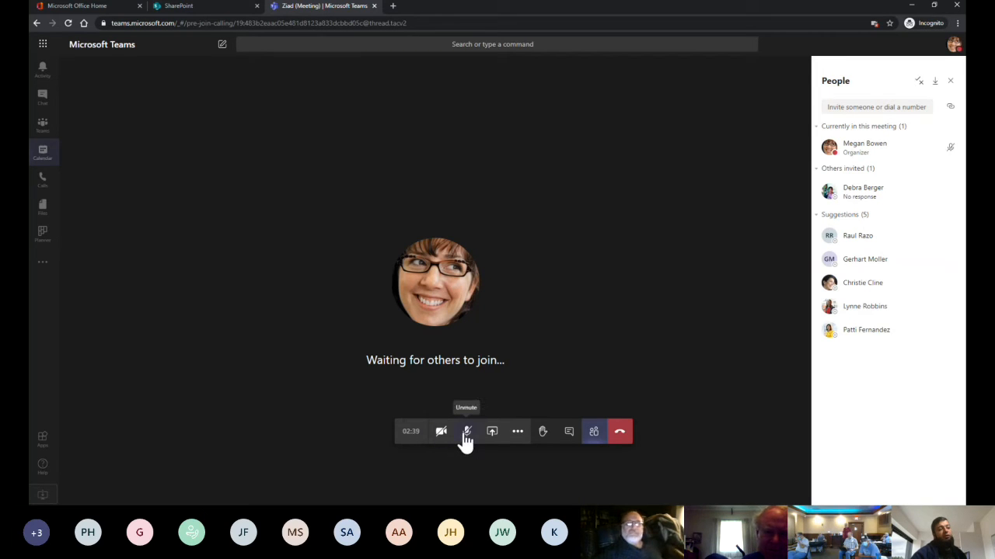
# Share Microsoft Whiteboard in the meeting, use it within Teams, and handwrite "hi" inside a circle with the black pen.
pyautogui.click(492, 436)
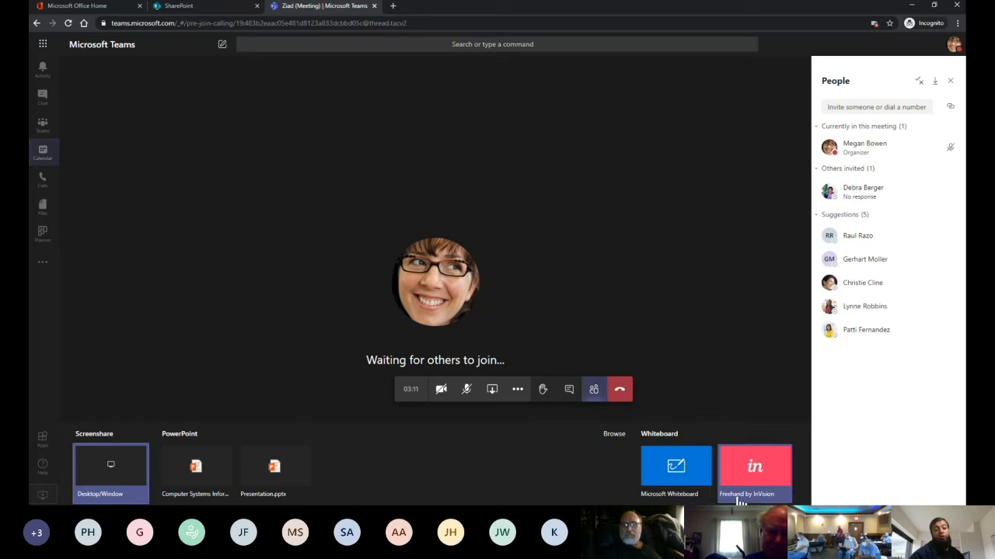
pyautogui.click(668, 469)
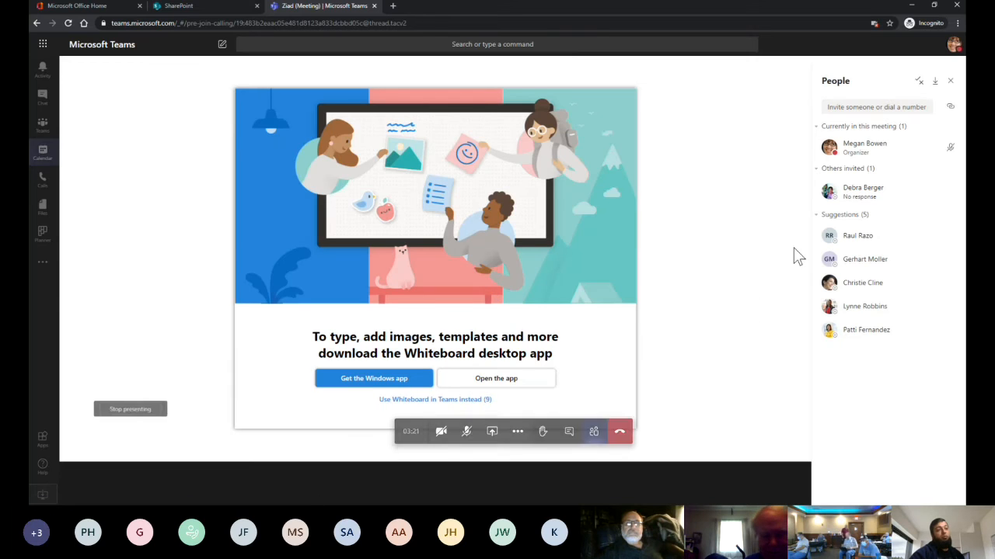
pyautogui.click(433, 401)
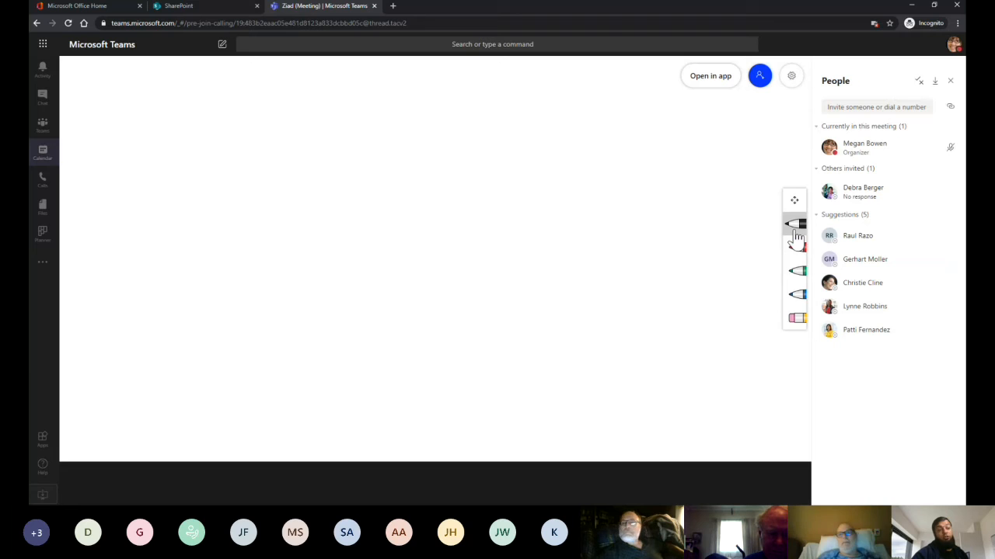
pyautogui.moveTo(217, 180)
pyautogui.mouseDown()
pyautogui.moveTo(223, 240)
pyautogui.moveTo(243, 243)
pyautogui.mouseUp()
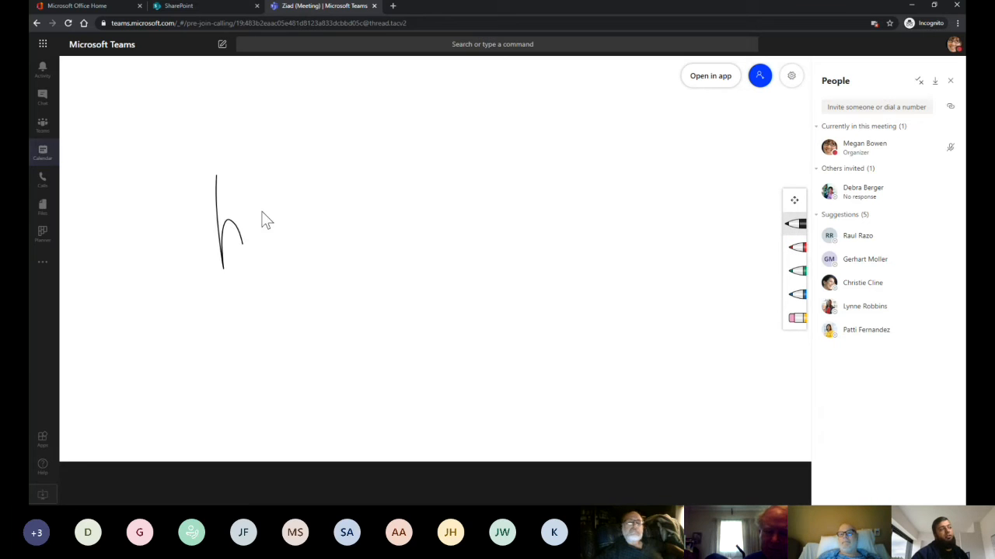
pyautogui.moveTo(227, 176)
pyautogui.mouseDown()
pyautogui.moveTo(329, 164)
pyautogui.moveTo(245, 159)
pyautogui.mouseUp()
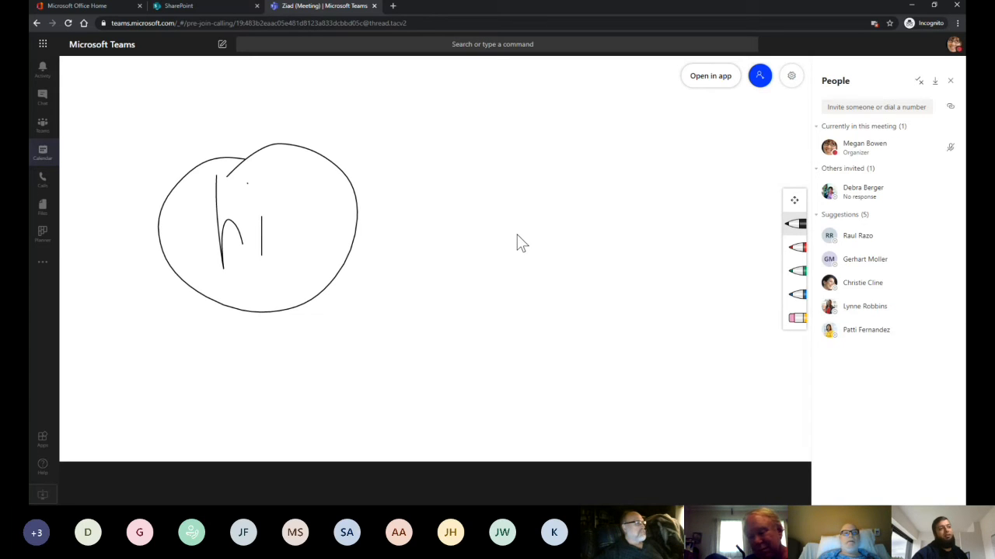
# Erase the handwriting and its circle on the whiteboard, and handwrite "hi" again in black with large loops around it.
pyautogui.click(794, 319)
pyautogui.moveTo(397, 247)
pyautogui.mouseDown()
pyautogui.moveTo(236, 256)
pyautogui.moveTo(249, 215)
pyautogui.moveTo(208, 276)
pyautogui.moveTo(252, 264)
pyautogui.mouseUp()
pyautogui.click(794, 224)
pyautogui.click(249, 215)
pyautogui.moveTo(232, 177); pyautogui.dragTo(301, 153)
pyautogui.moveTo(199, 231)
pyautogui.mouseDown()
pyautogui.moveTo(322, 127)
pyautogui.moveTo(358, 289)
pyautogui.moveTo(266, 136)
pyautogui.mouseUp()
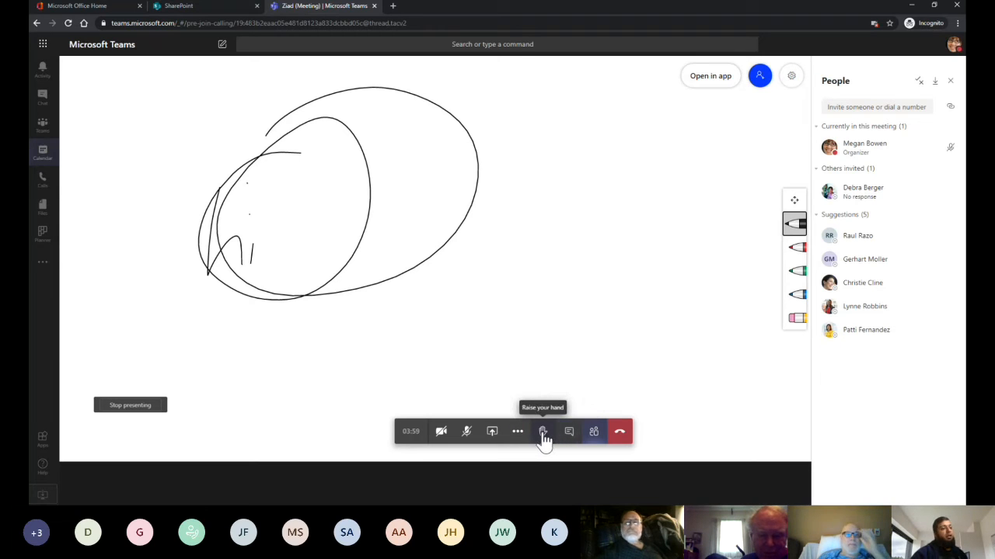
# Start recording the meeting and acknowledge the notice about where to find the recording.
pyautogui.click(518, 432)
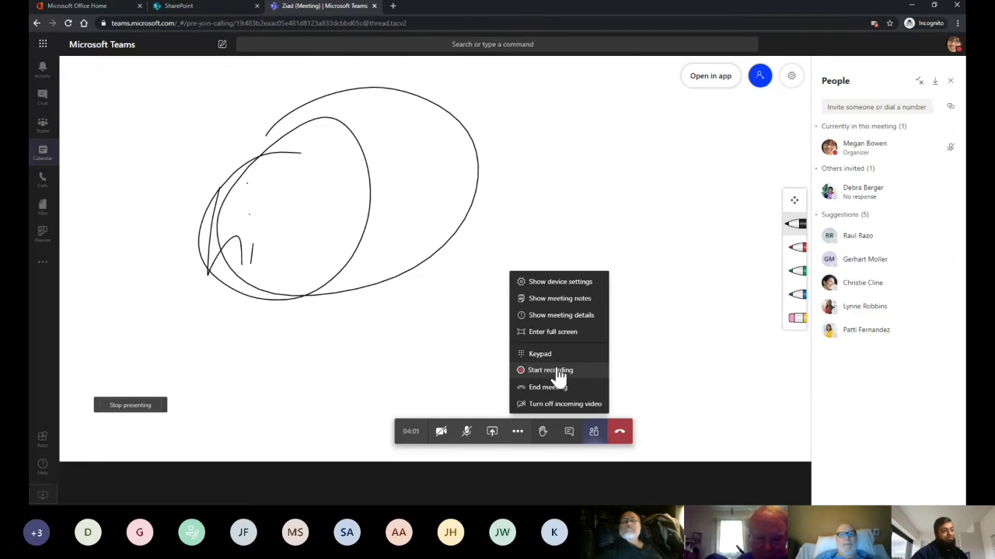
pyautogui.click(556, 374)
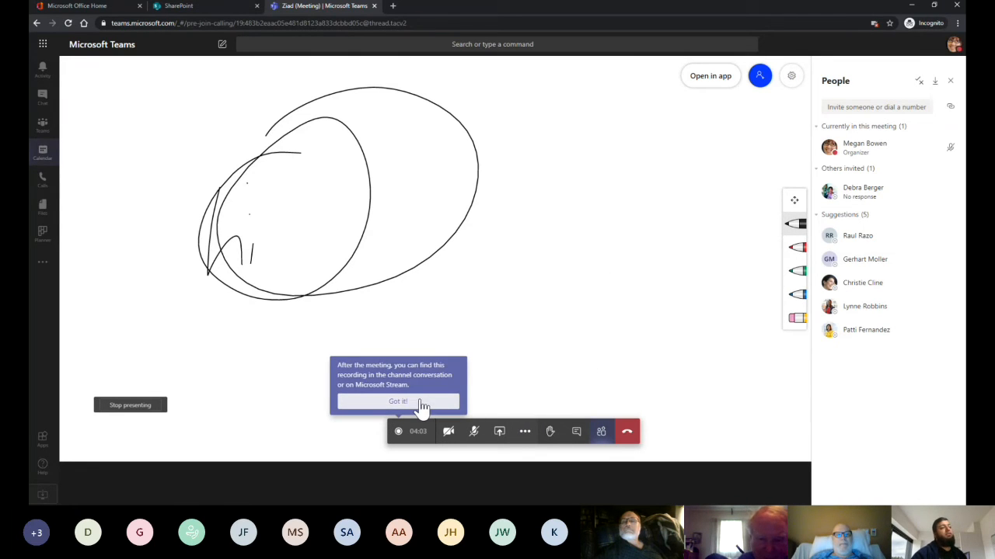
pyautogui.click(398, 402)
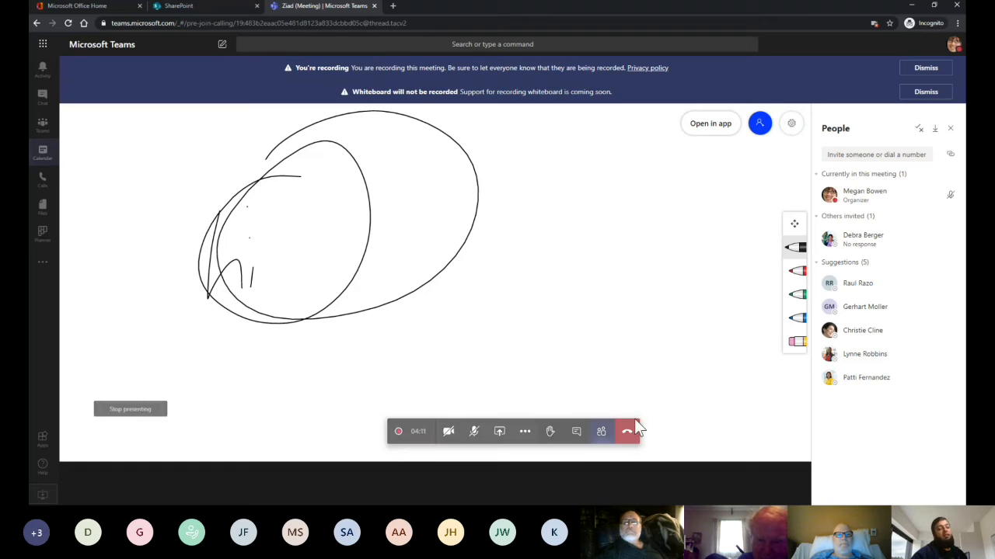
# View the meeting's additional actions and its dial keypad, and close the keypad without dialing.
pyautogui.click(548, 371)
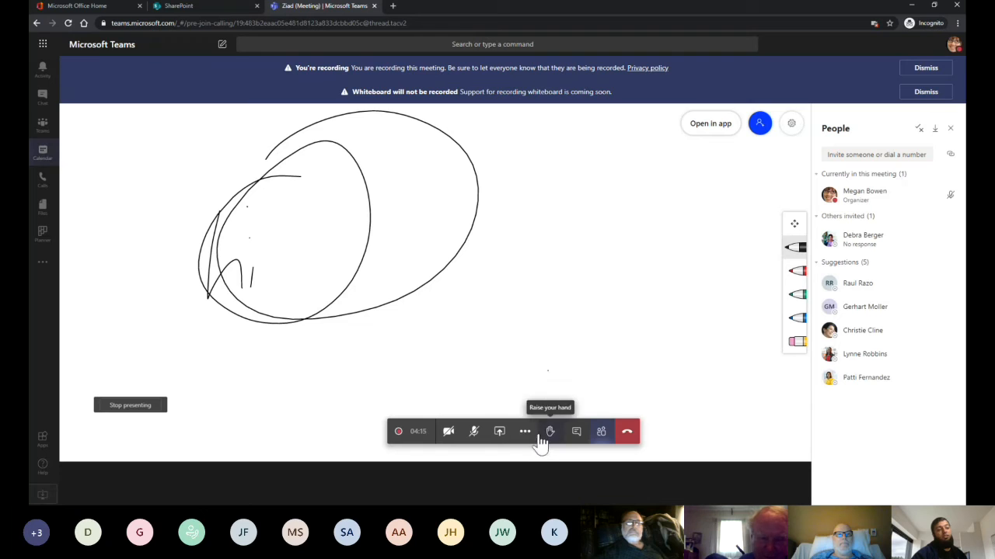
pyautogui.click(534, 435)
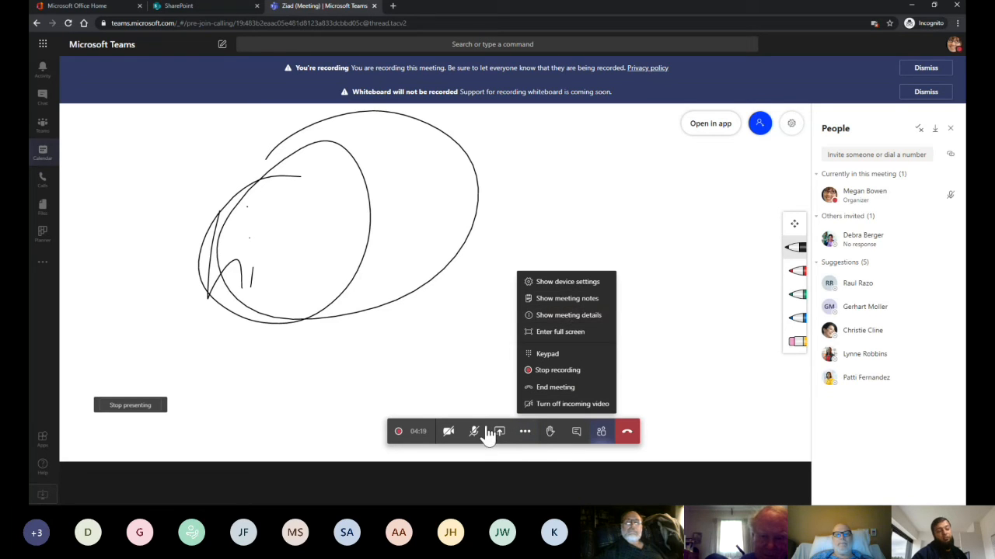
pyautogui.click(573, 357)
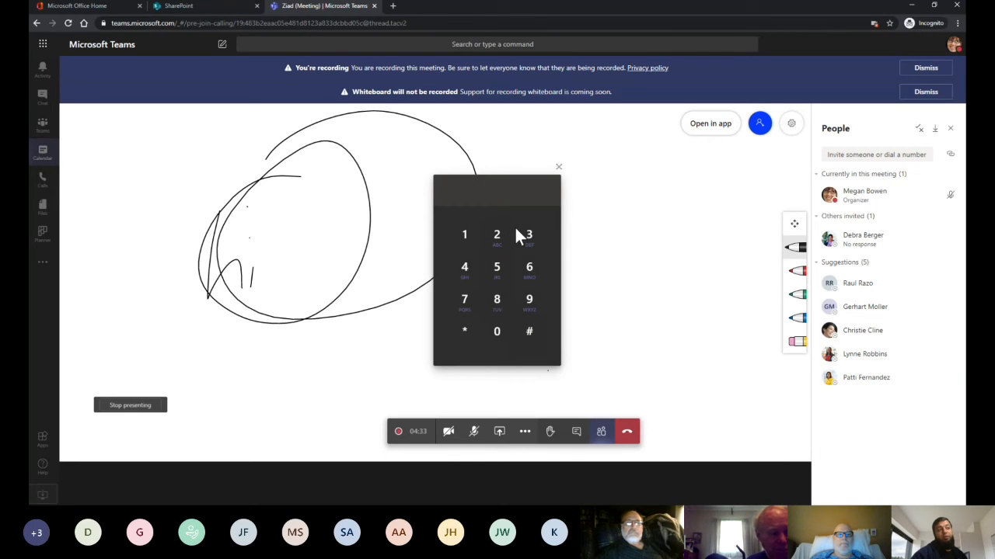
pyautogui.click(558, 168)
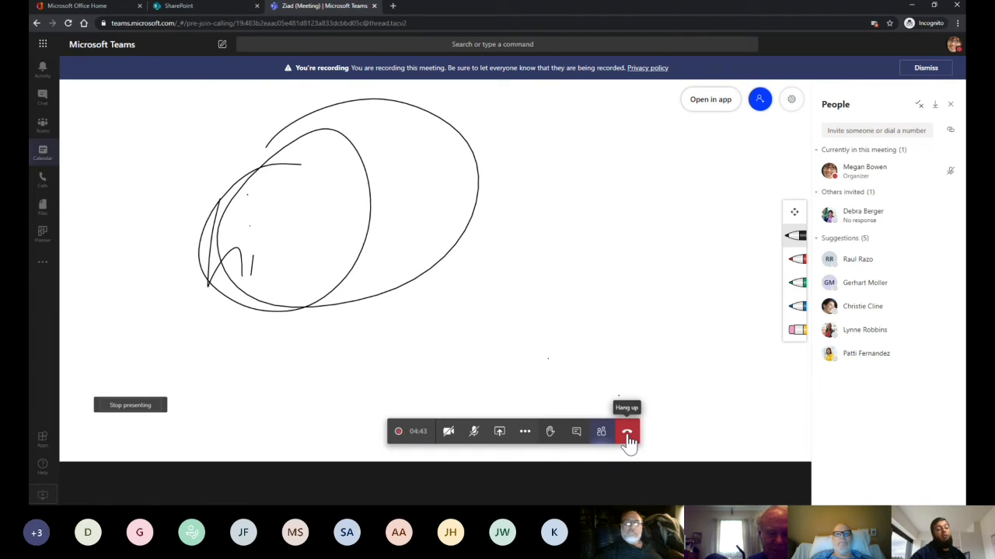
# Leave the meeting and view the options of its recording in the onboarding team's General channel posts.
pyautogui.click(627, 440)
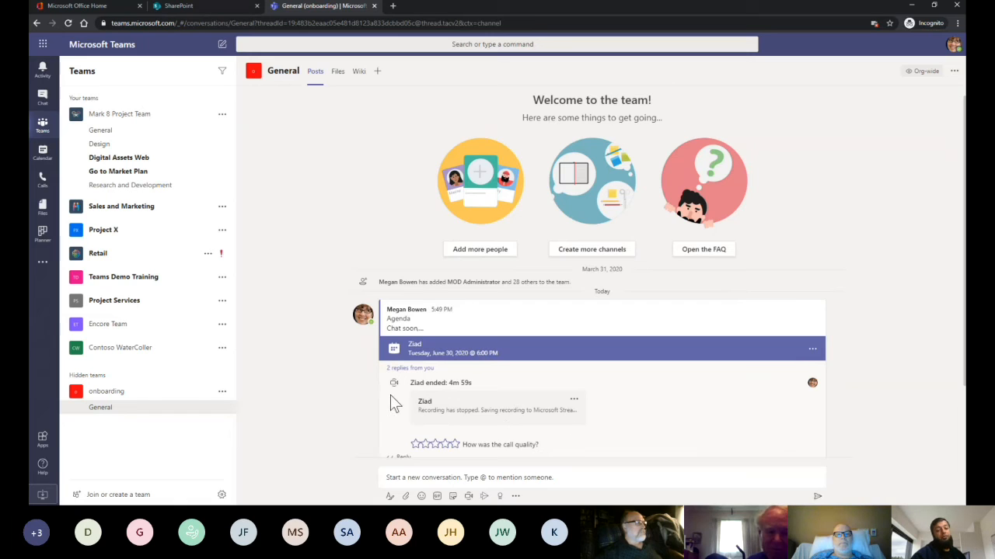
pyautogui.scroll(-1, 385, 408)
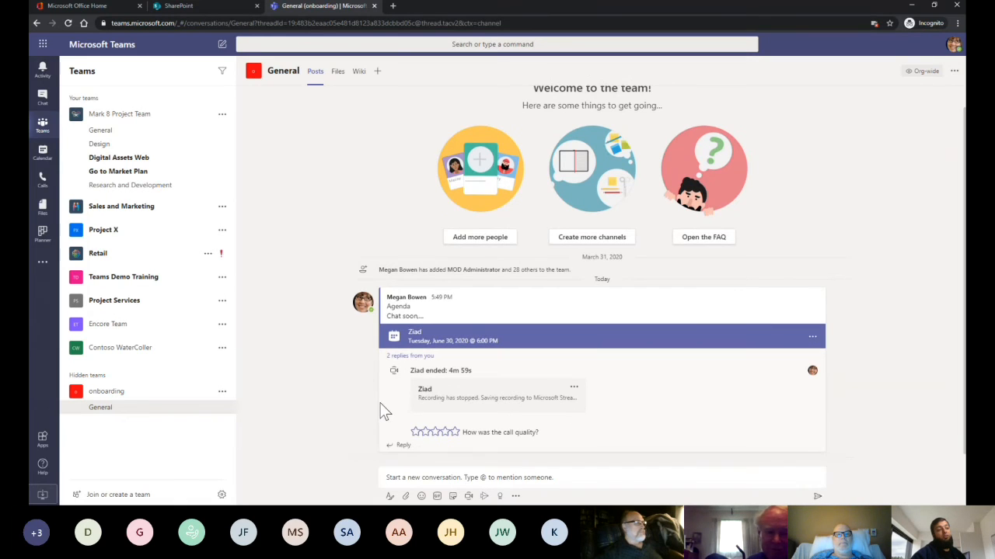
pyautogui.click(573, 389)
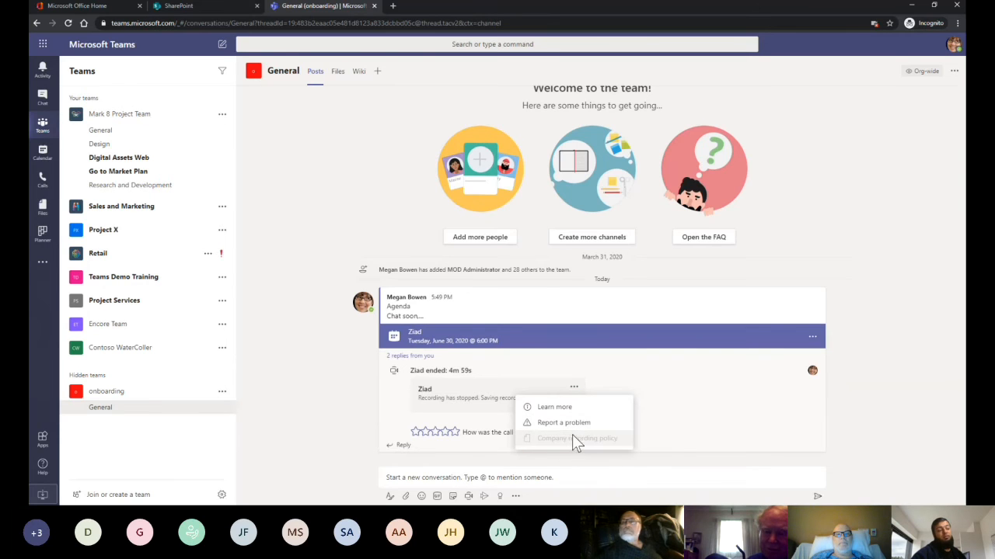
pyautogui.click(905, 410)
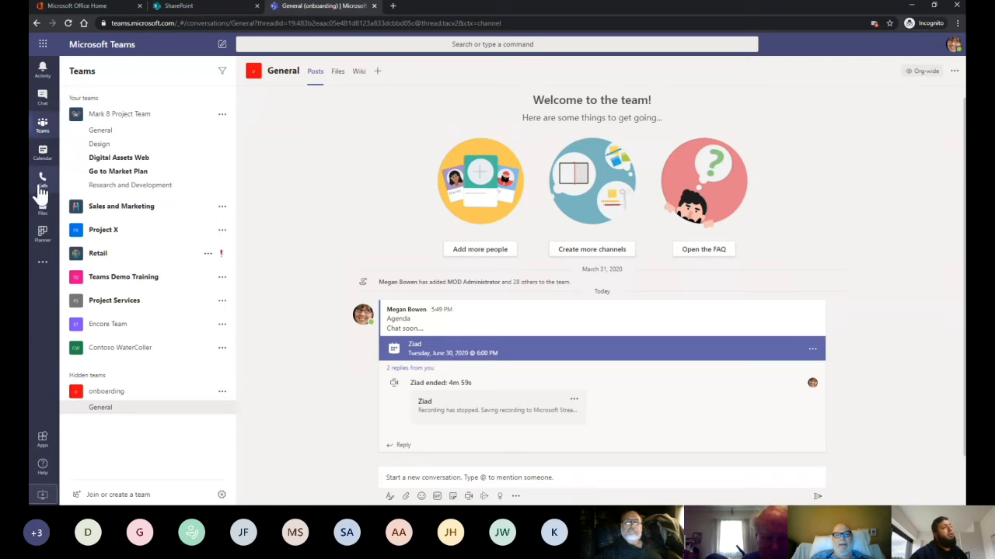
# Browse the saved contacts in the calls area and view the form for adding a contact without adding anyone.
pyautogui.click(42, 152)
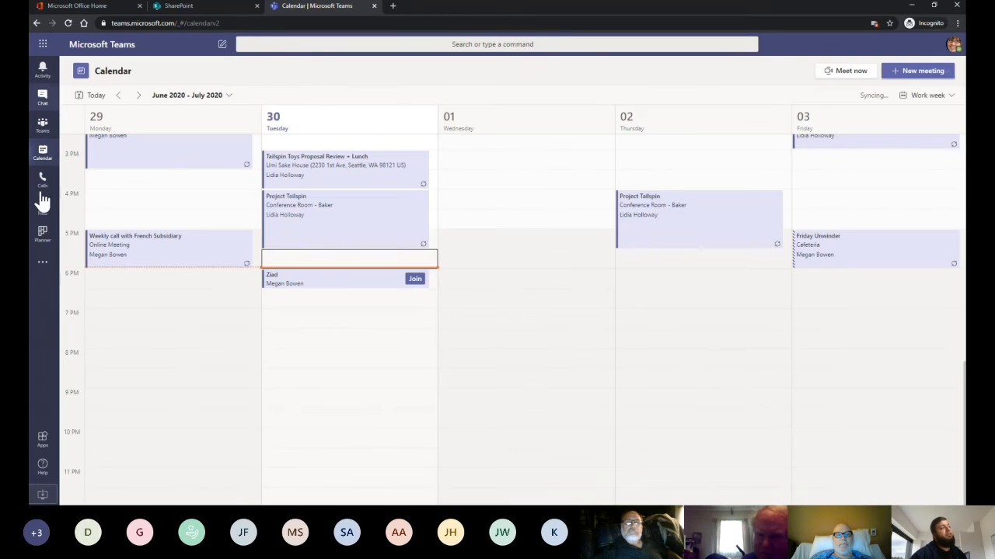
pyautogui.click(43, 181)
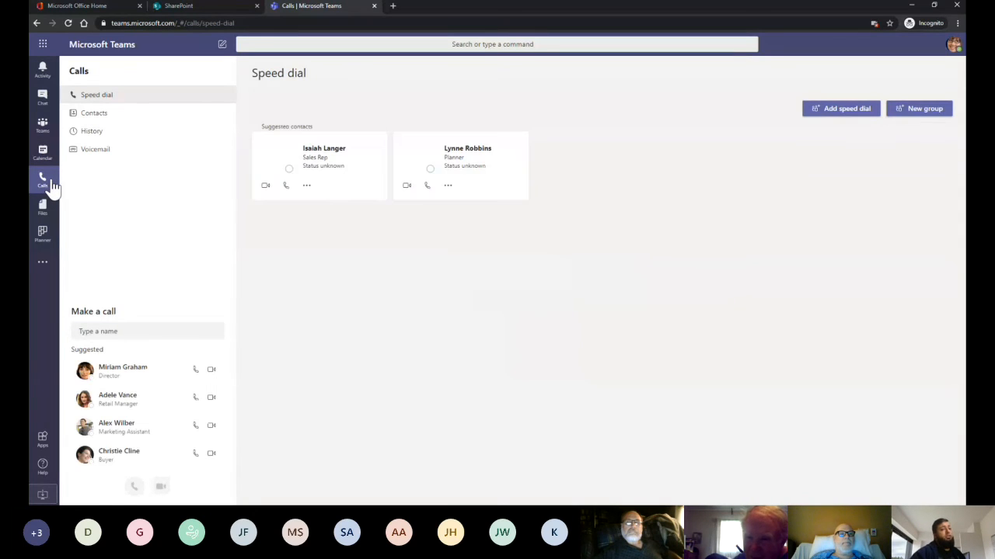
pyautogui.click(113, 116)
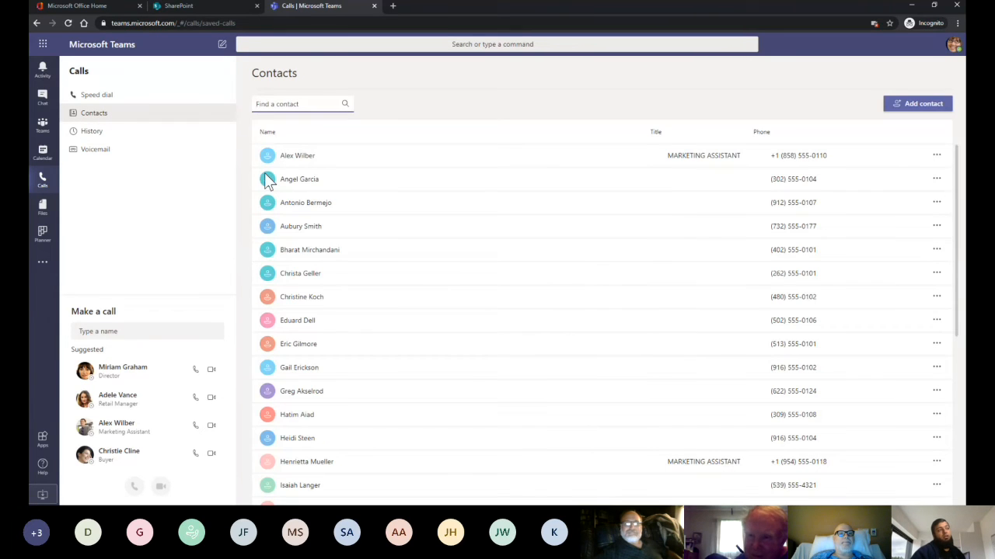
pyautogui.scroll(-1, 669, 194)
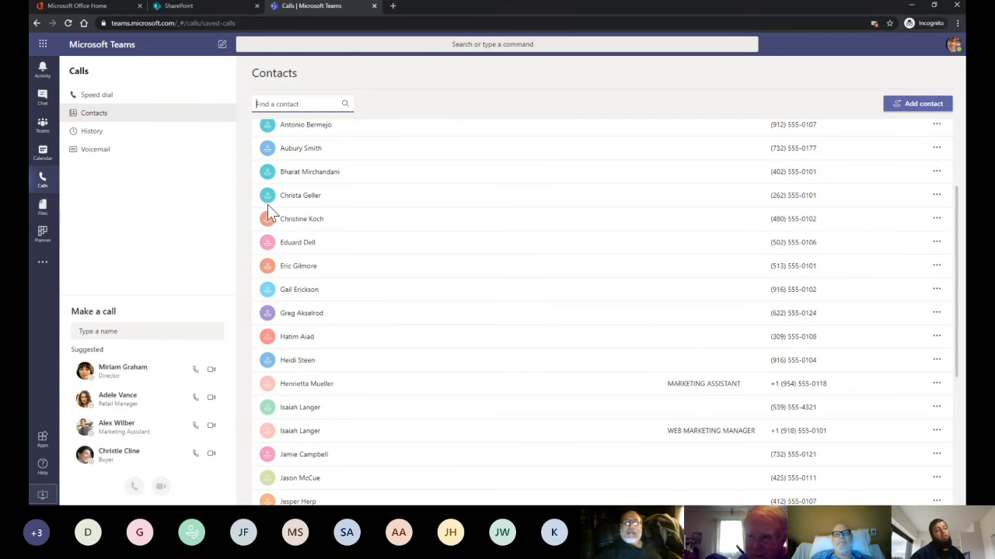
pyautogui.scroll(-3, 272, 342)
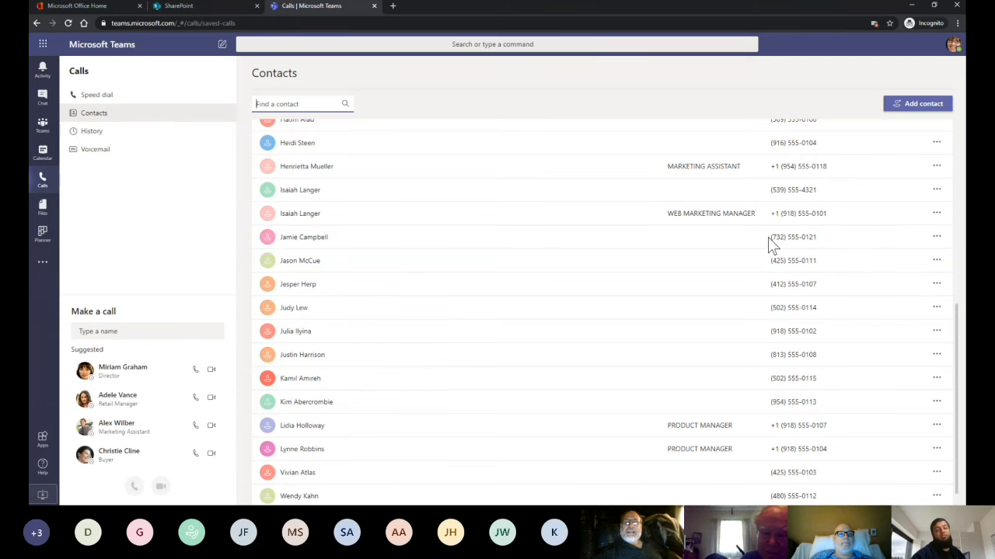
pyautogui.click(947, 105)
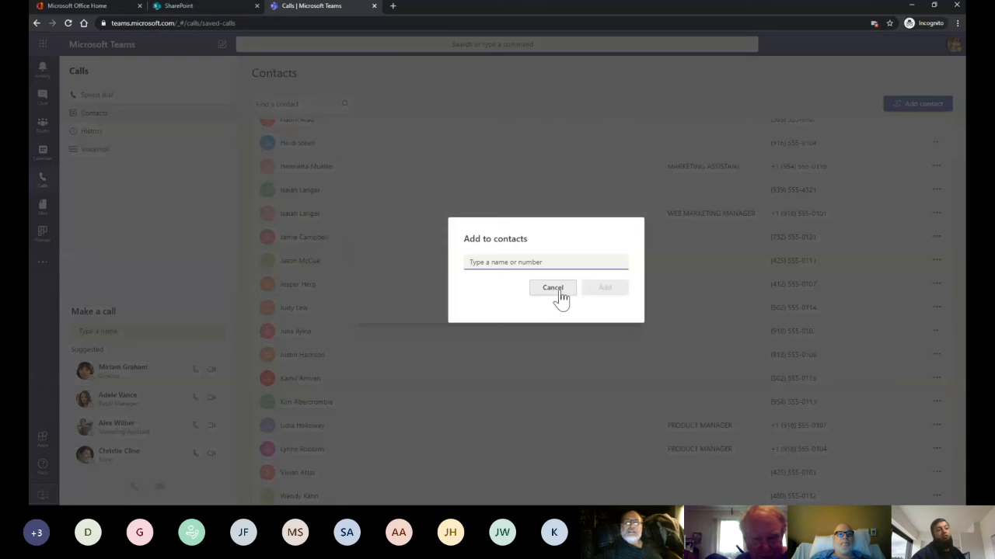
pyautogui.click(558, 294)
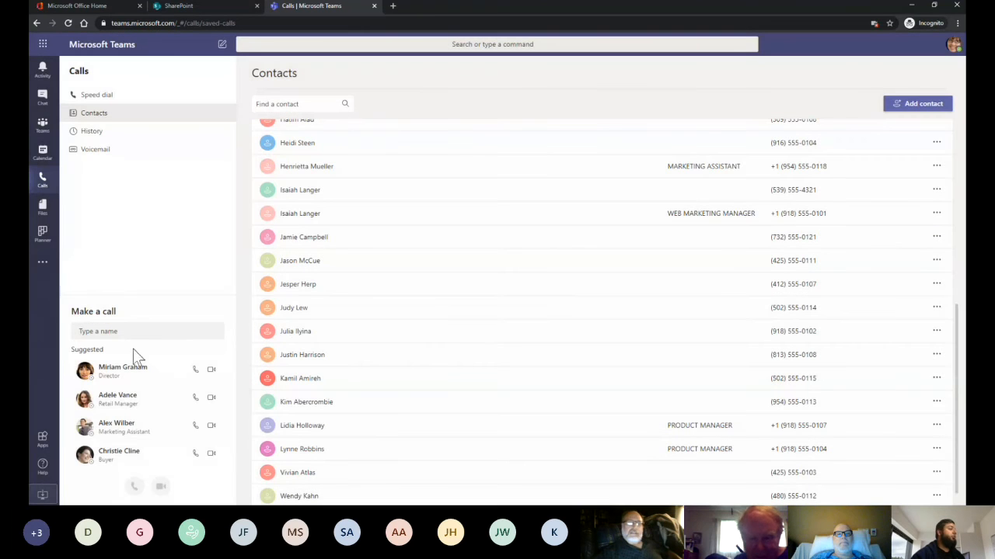
# View the call history and the voicemail in the calls area.
pyautogui.click(120, 332)
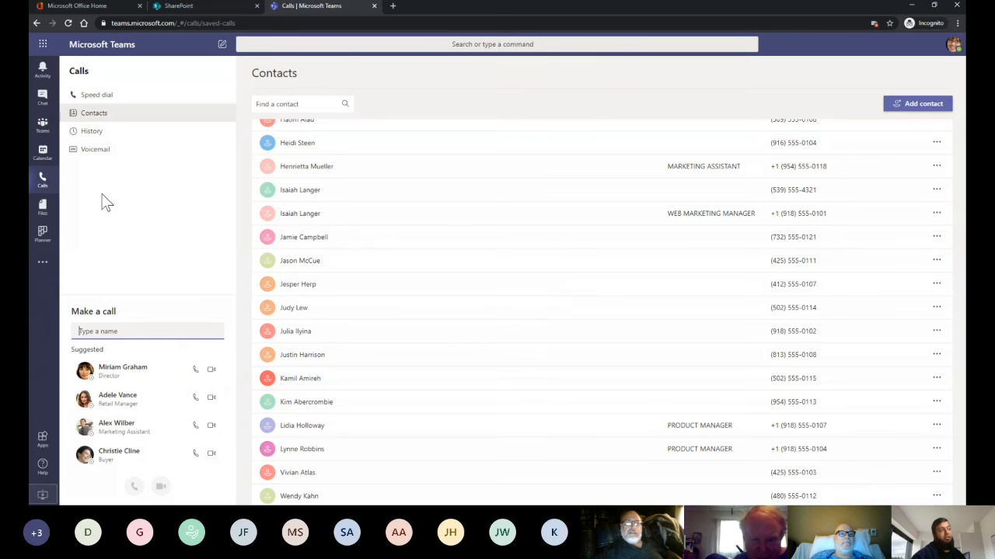
pyautogui.click(101, 132)
pyautogui.click(107, 155)
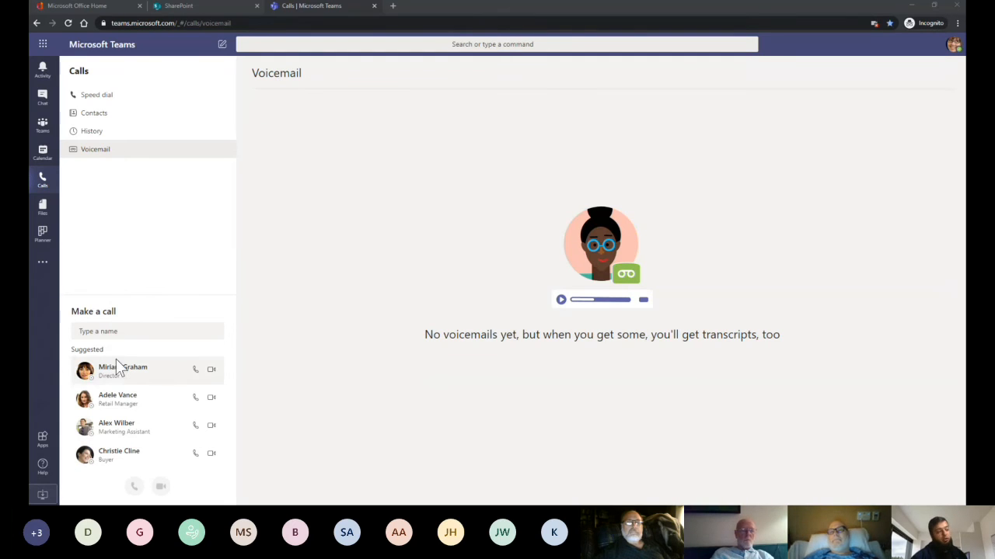
# Review the recent files, the cloud storage providers that can be added, and the Dropbox account option, without changing anything.
pyautogui.click(42, 208)
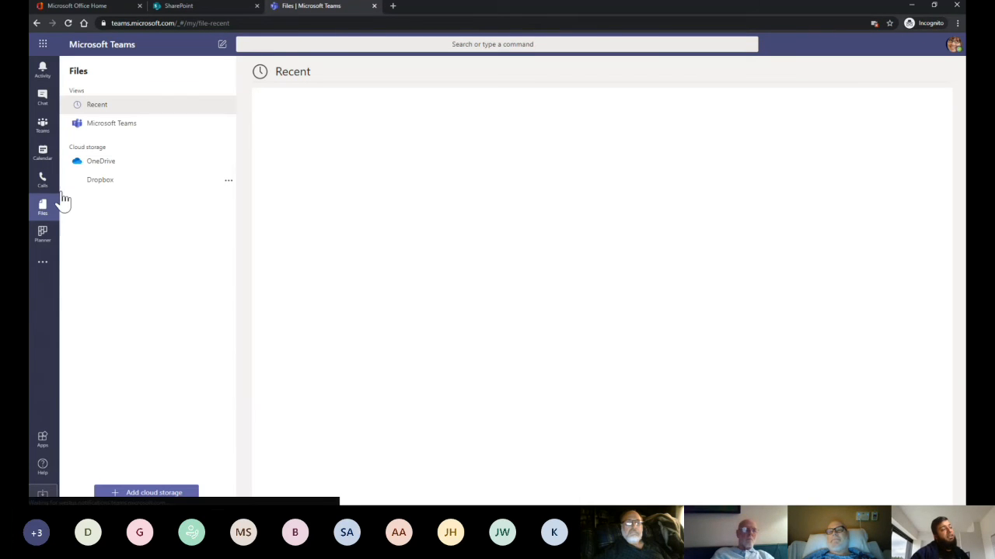
pyautogui.click(147, 494)
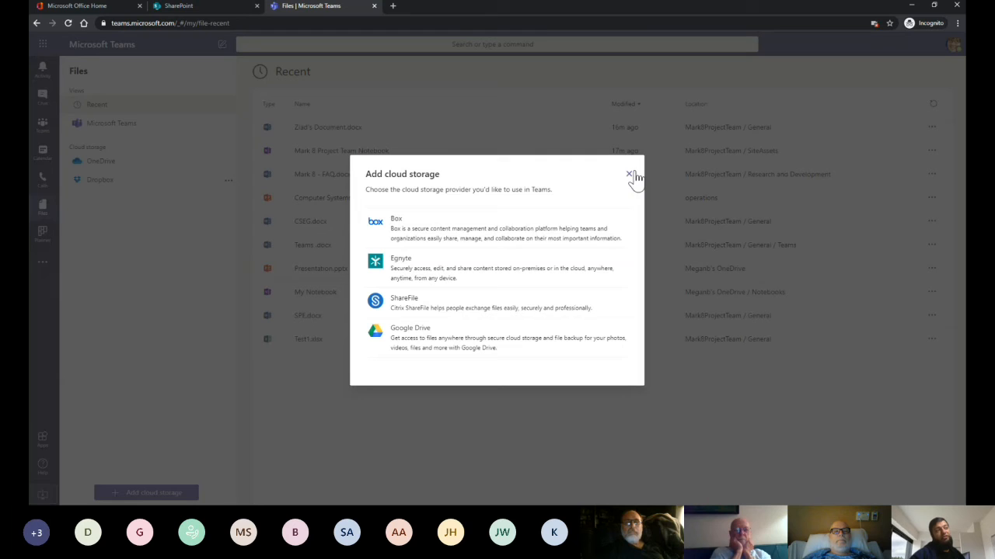
pyautogui.click(695, 161)
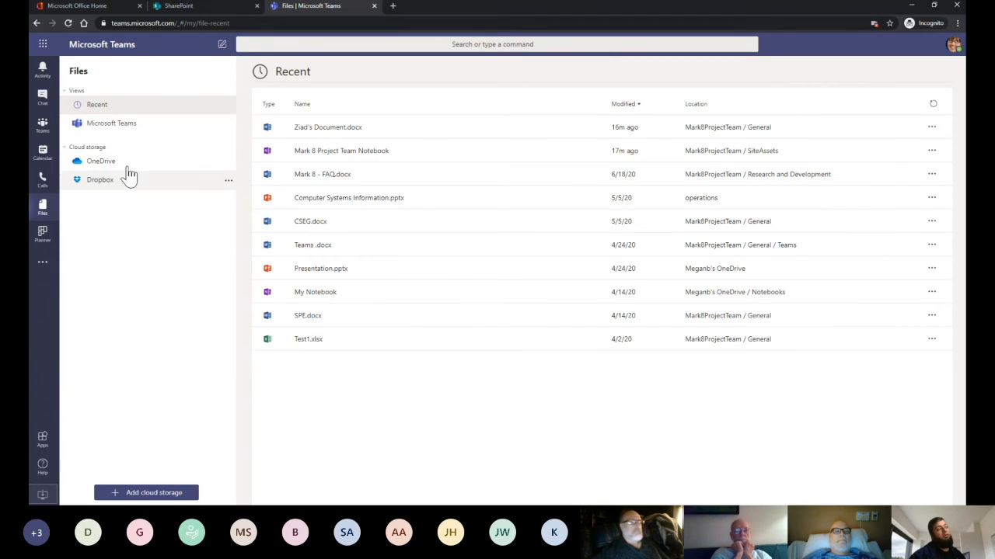
pyautogui.click(229, 179)
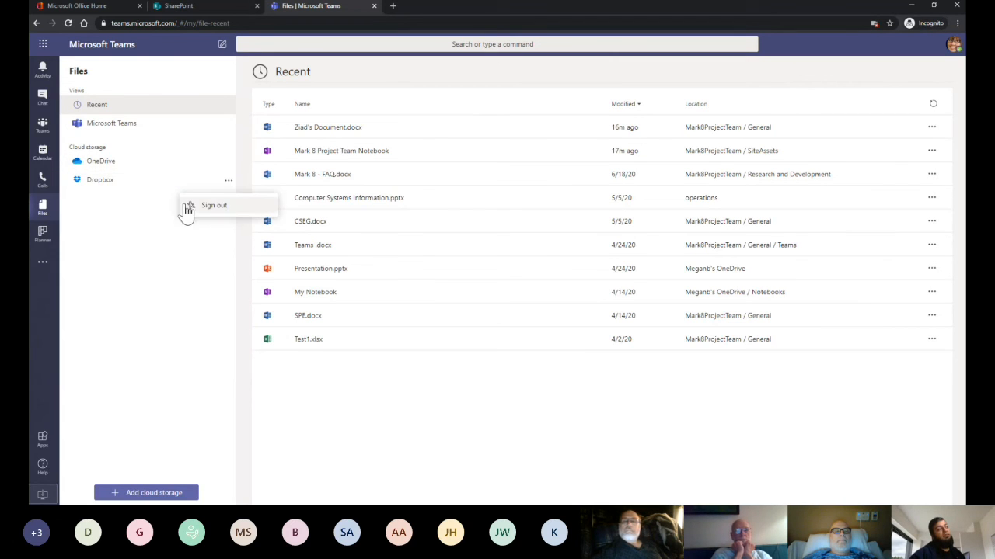
pyautogui.click(143, 199)
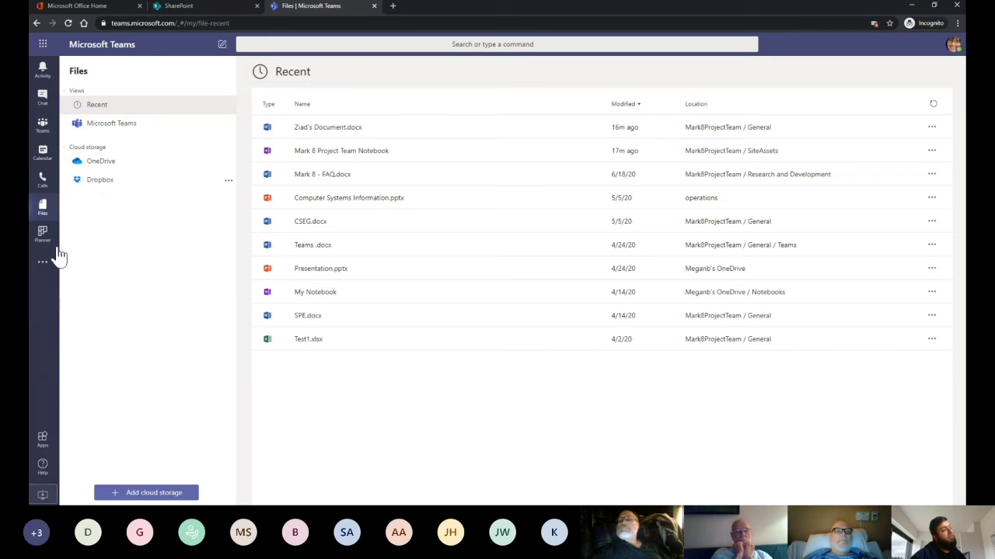
# Unpin Planner from the app bar.
pyautogui.click(44, 269)
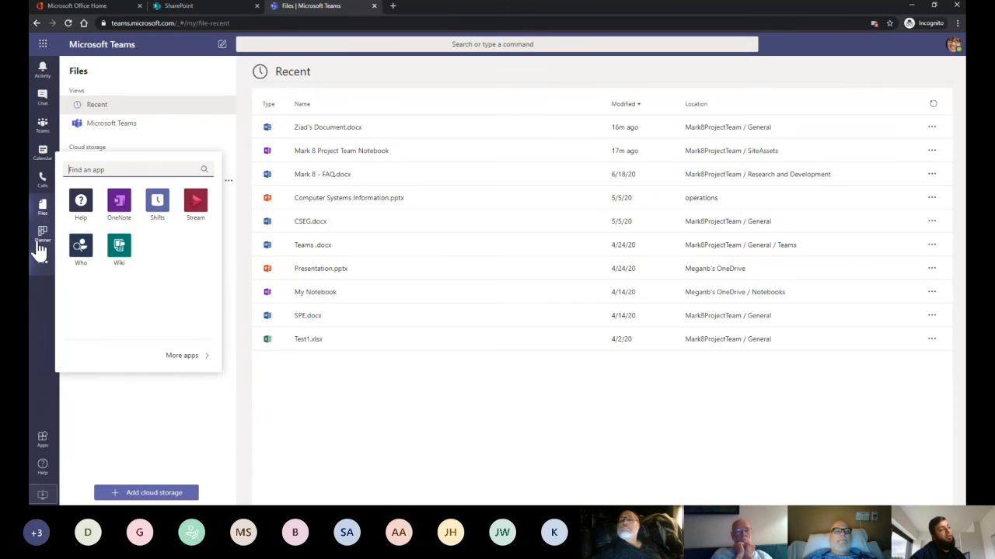
pyautogui.rightClick(40, 246)
pyautogui.click(84, 228)
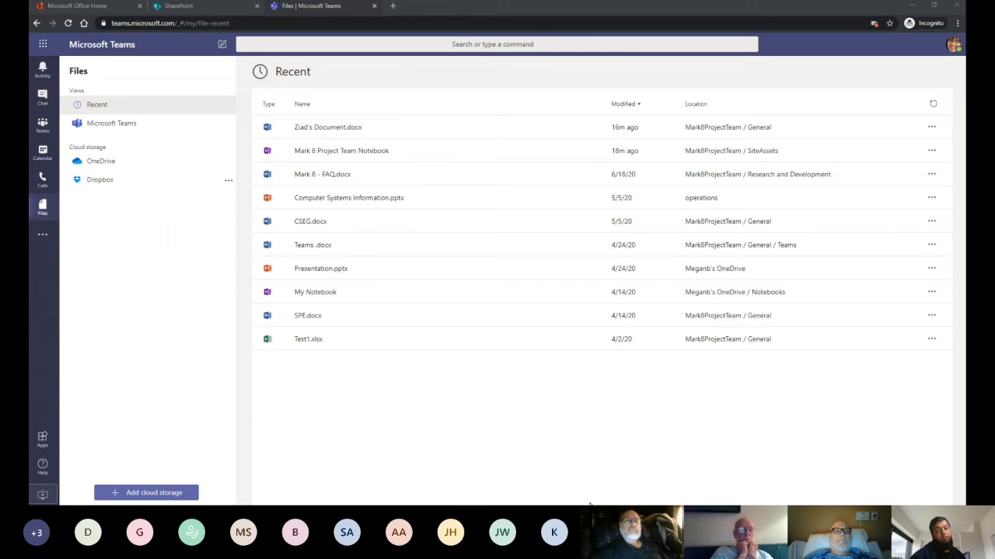
# Pin OneNote to the app bar from the list of additional apps.
pyautogui.click(40, 237)
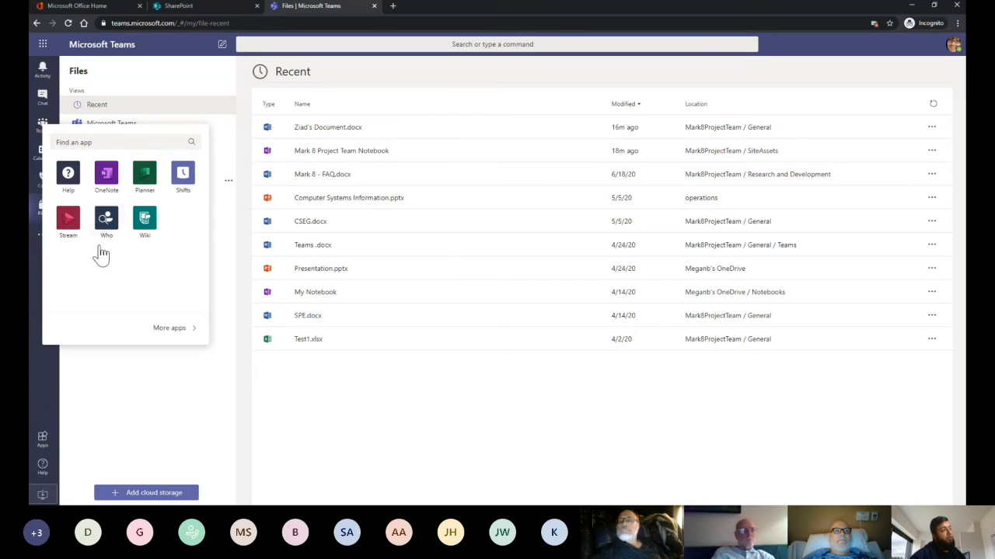
pyautogui.rightClick(110, 193)
pyautogui.click(154, 172)
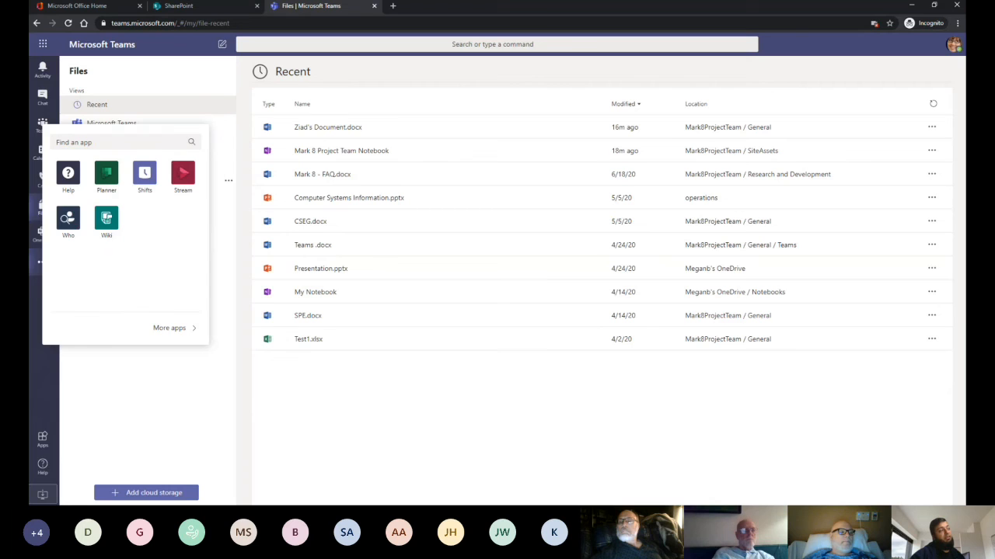
# View the personal notebook in the OneNote app, and return to the onboarding team's General channel.
pyautogui.click(31, 285)
pyautogui.click(44, 237)
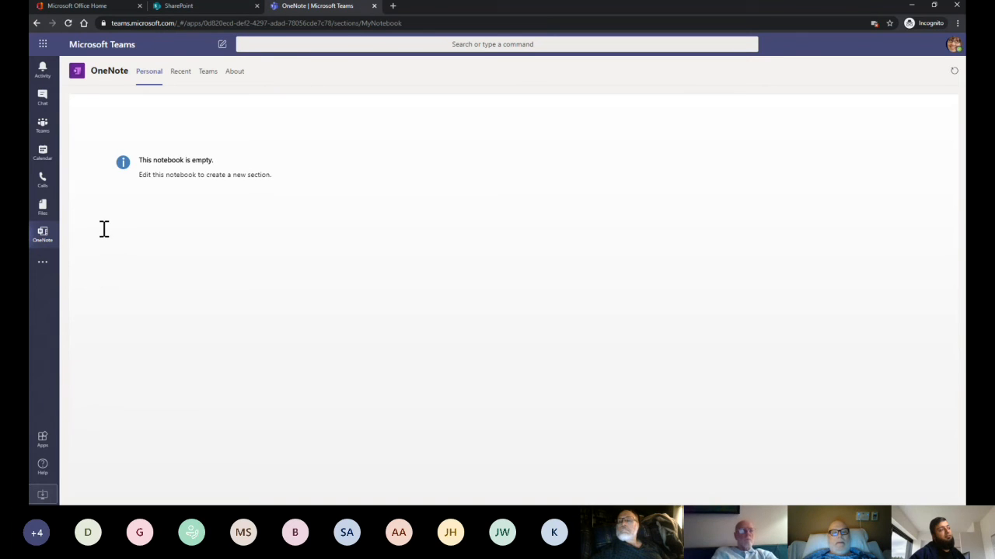
pyautogui.click(42, 126)
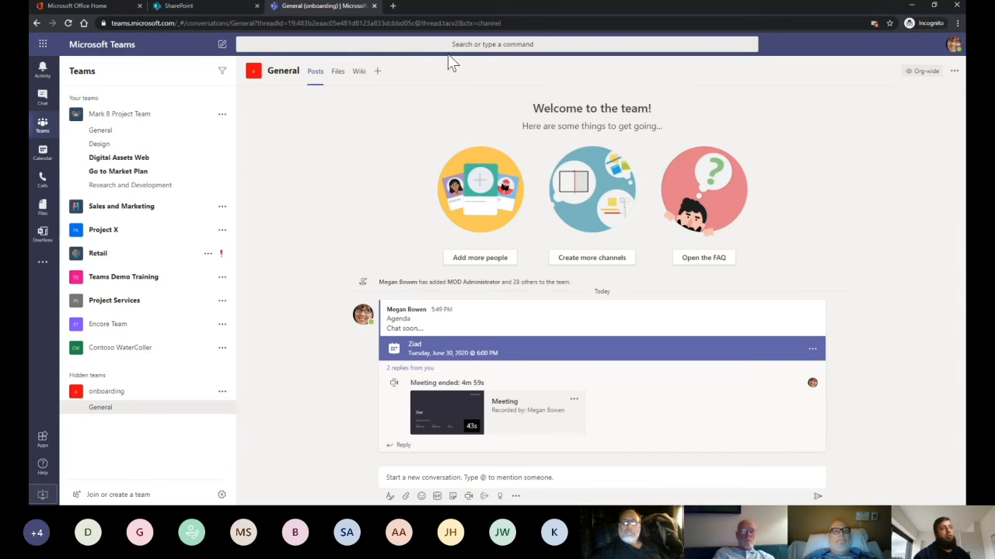
# Show the list of available slash commands in the search bar.
pyautogui.click(480, 45)
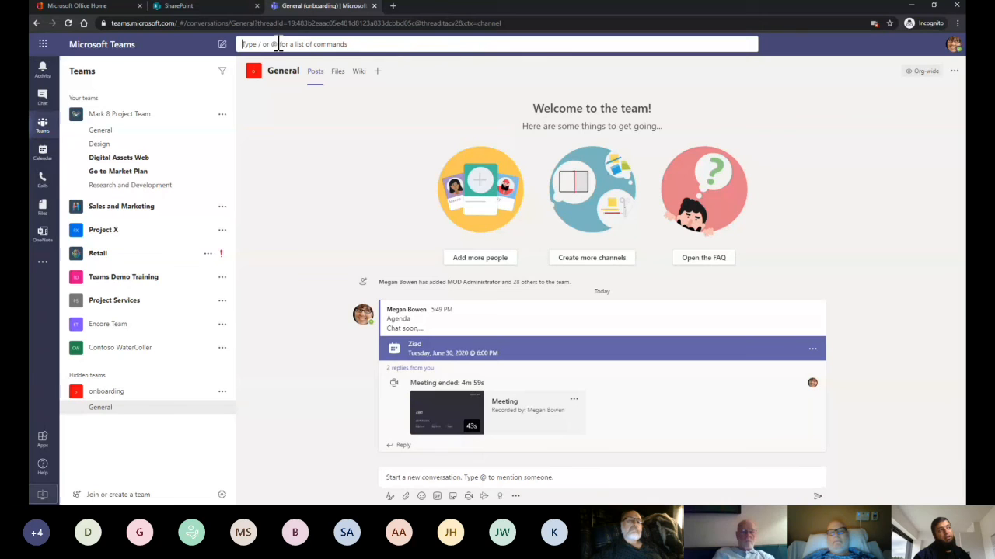
pyautogui.click(338, 109)
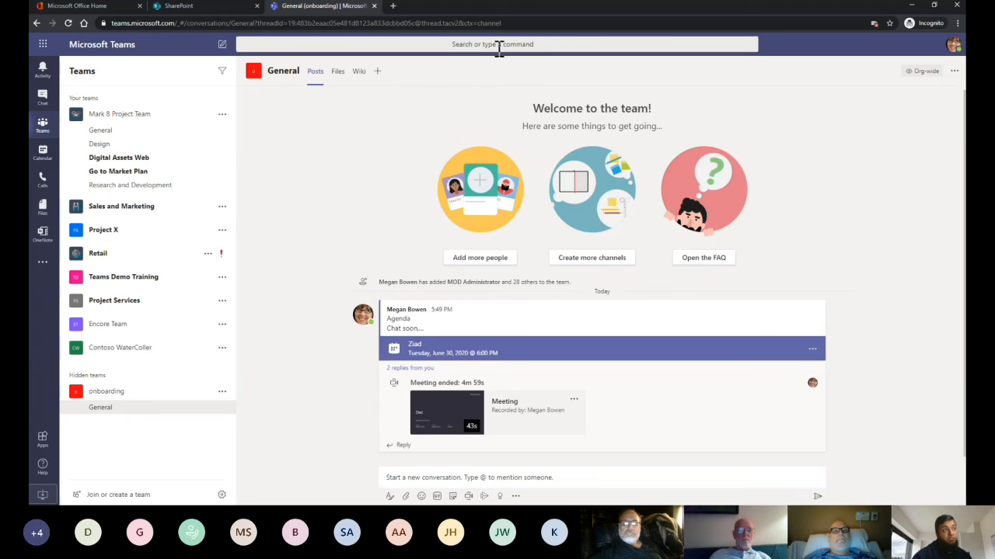
pyautogui.click(499, 46)
pyautogui.write('/')
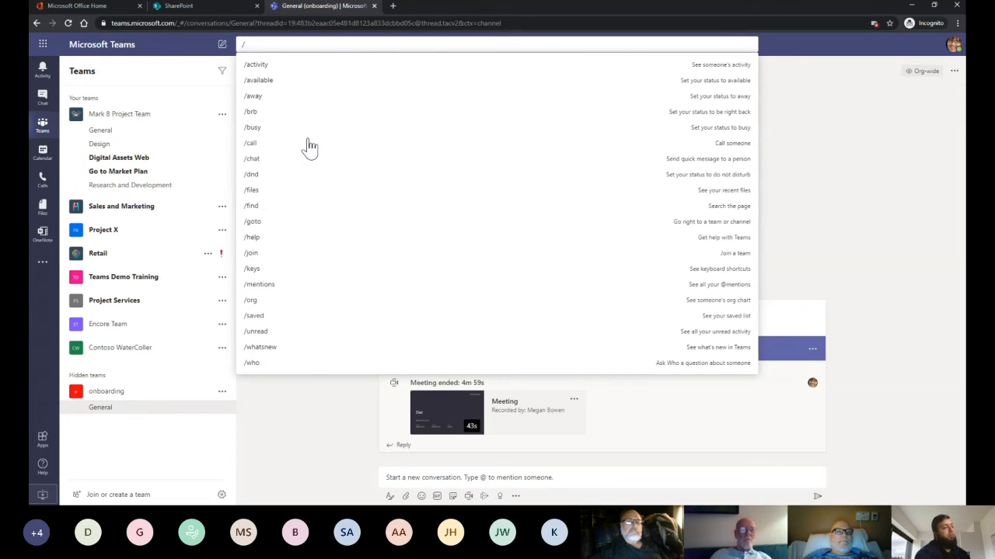
pyautogui.write('who')
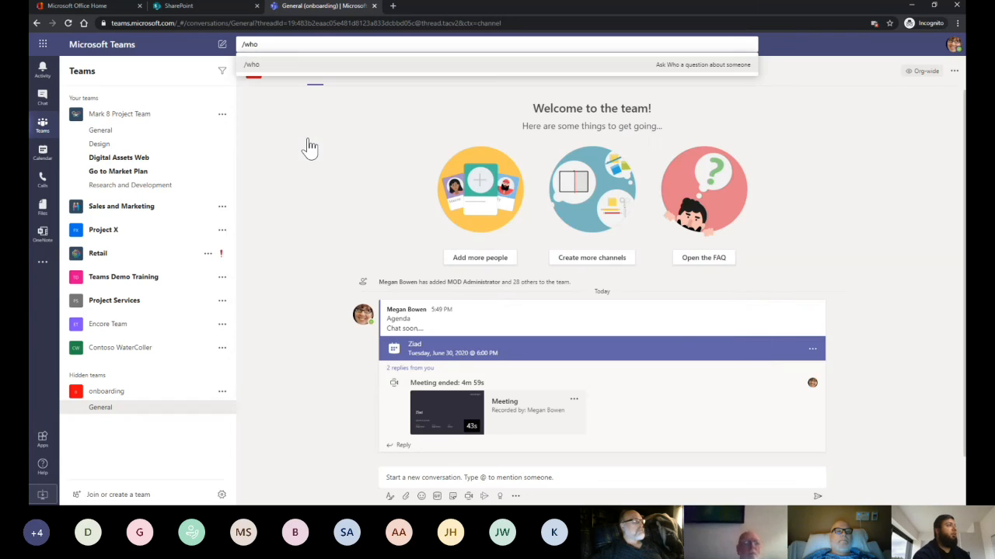
pyautogui.press('Return')
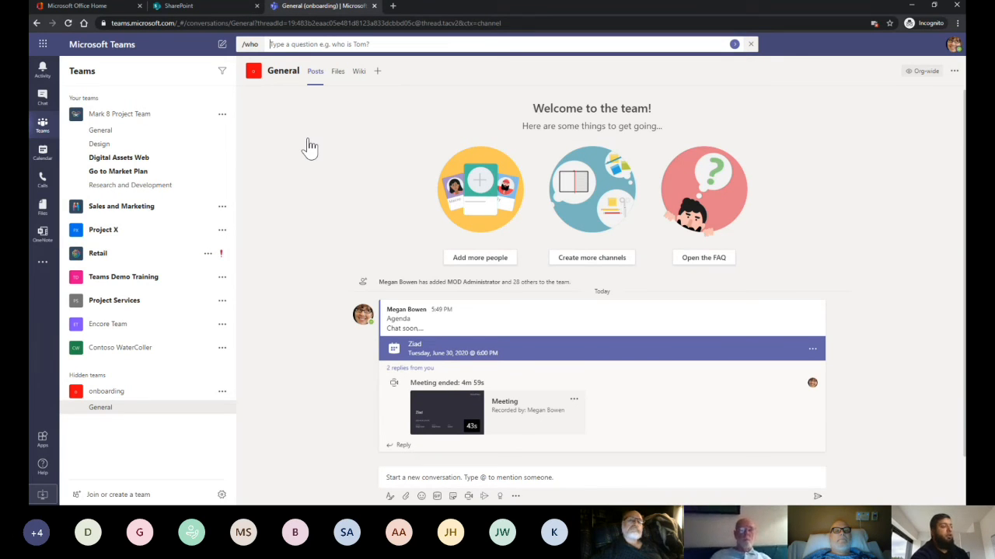
pyautogui.write('miriam')
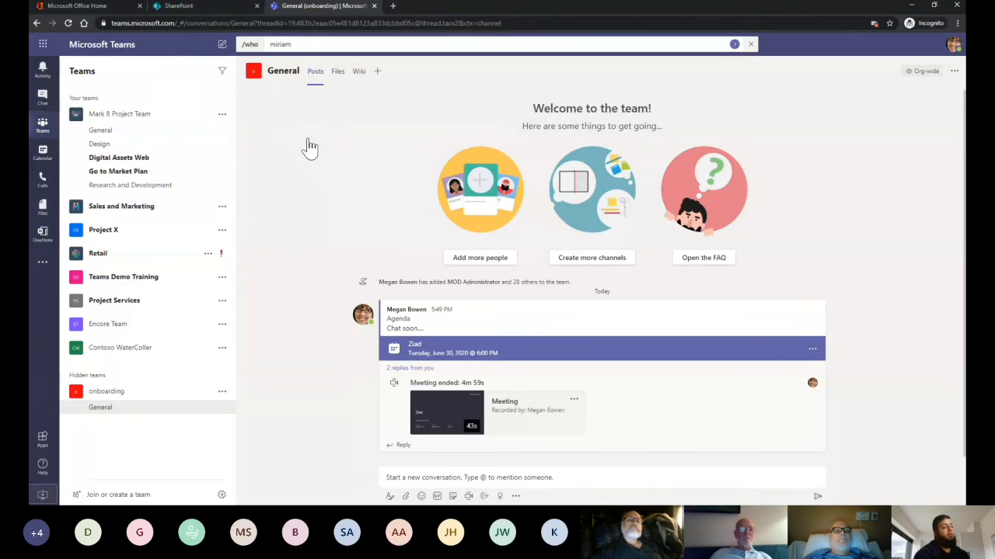
pyautogui.press('BackSpace')
pyautogui.press('BackSpace')
pyautogui.press('BackSpace')
pyautogui.press('BackSpace')
pyautogui.write('is')
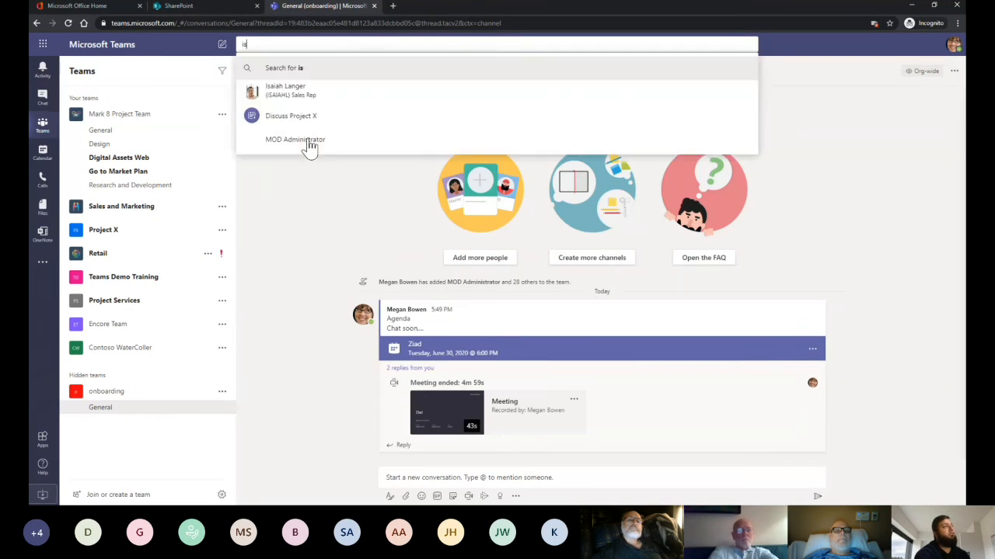
pyautogui.press('BackSpace')
pyautogui.press('BackSpace')
pyautogui.press('BackSpace')
# Ask the Who app about a colleague by first name with the /who command, and allow it to perform searches.
pyautogui.write('/who')
pyautogui.press('Return')
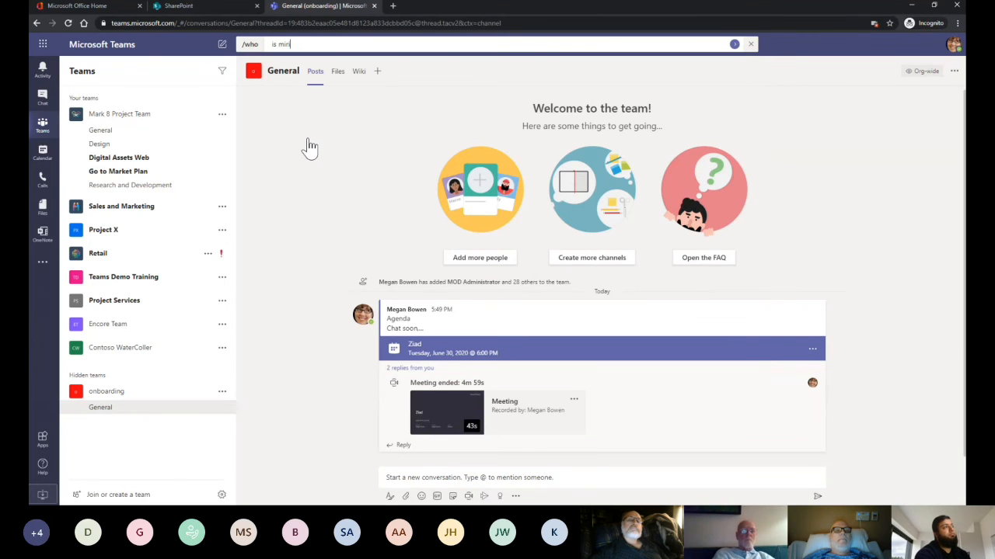
pyautogui.press('Return')
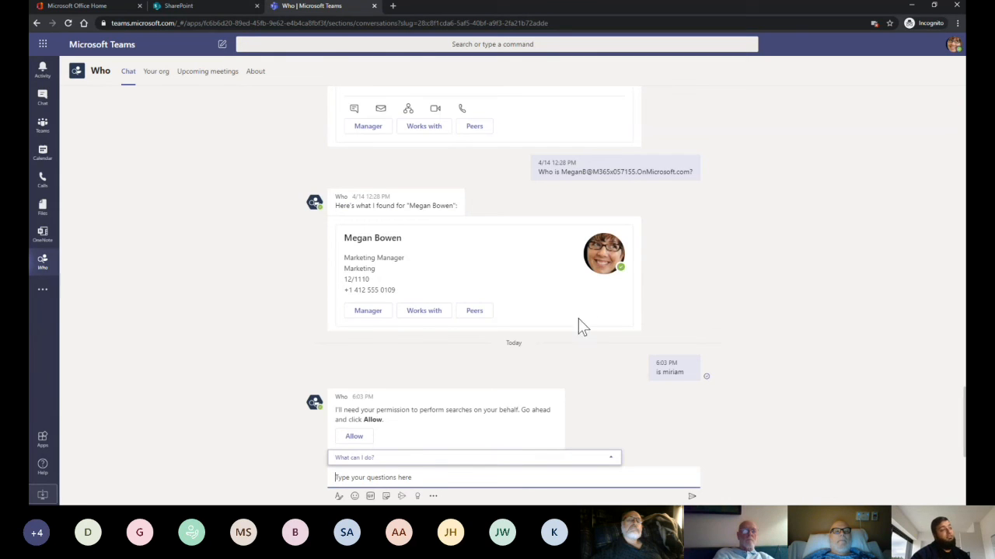
pyautogui.click(353, 440)
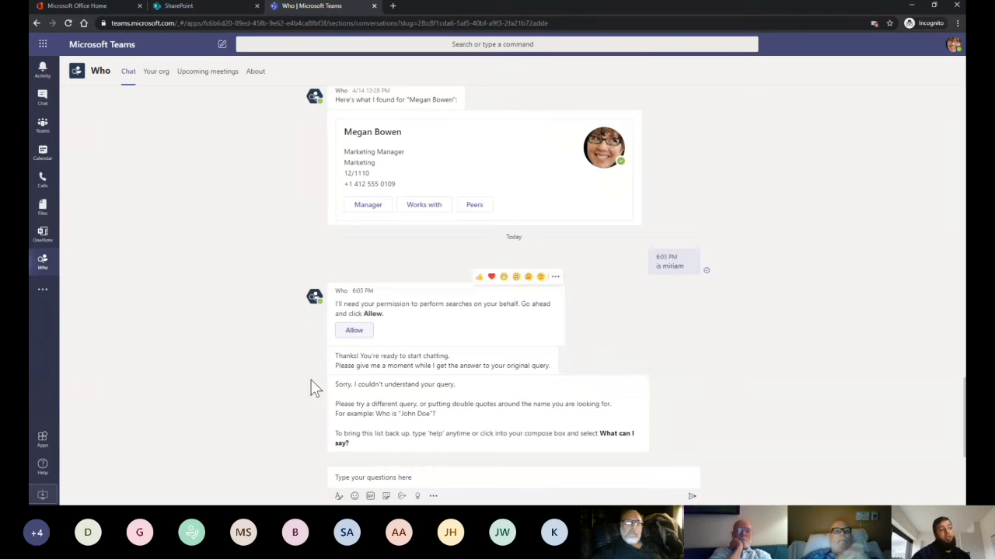
# Ask the Who app "knows about marketing" with the /who command.
pyautogui.click(307, 44)
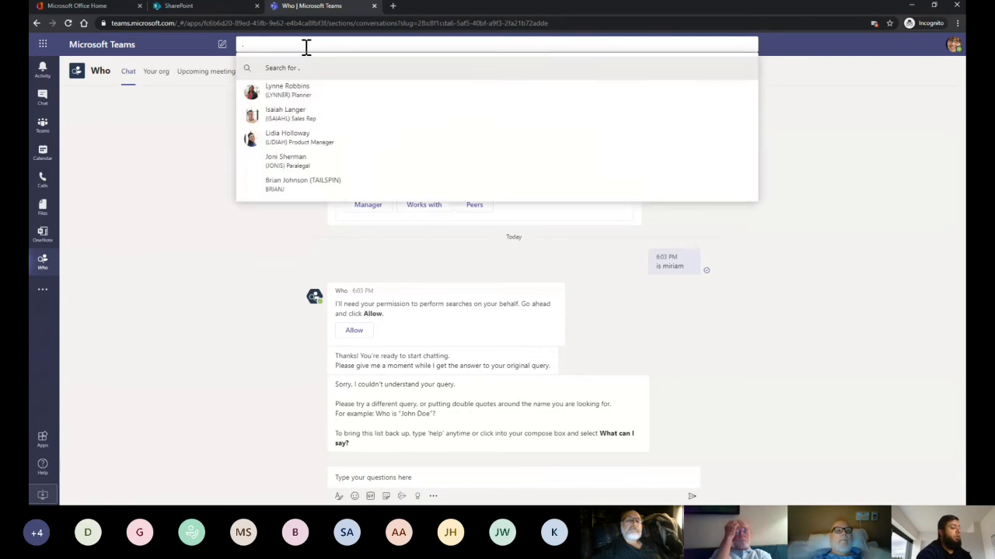
pyautogui.write('/who')
pyautogui.press('Return')
pyautogui.write('knows a')
pyautogui.write('bout mark')
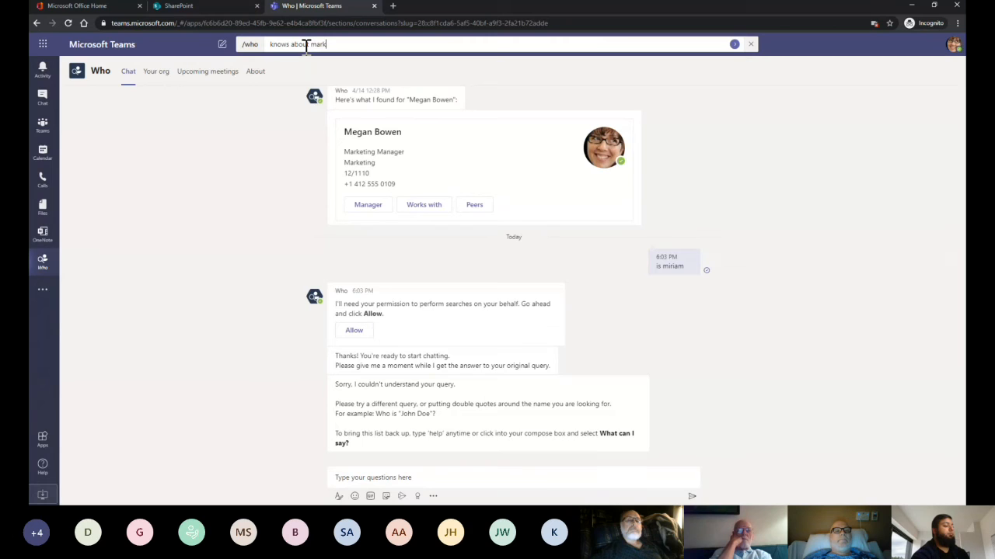
pyautogui.press('BackSpace')
pyautogui.press('BackSpace')
pyautogui.write('rketing')
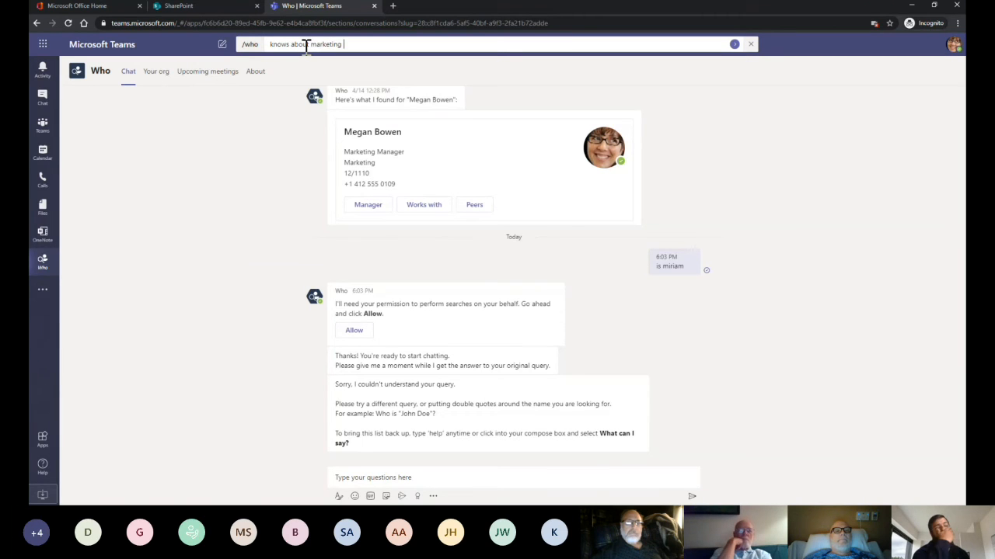
pyautogui.press('Return')
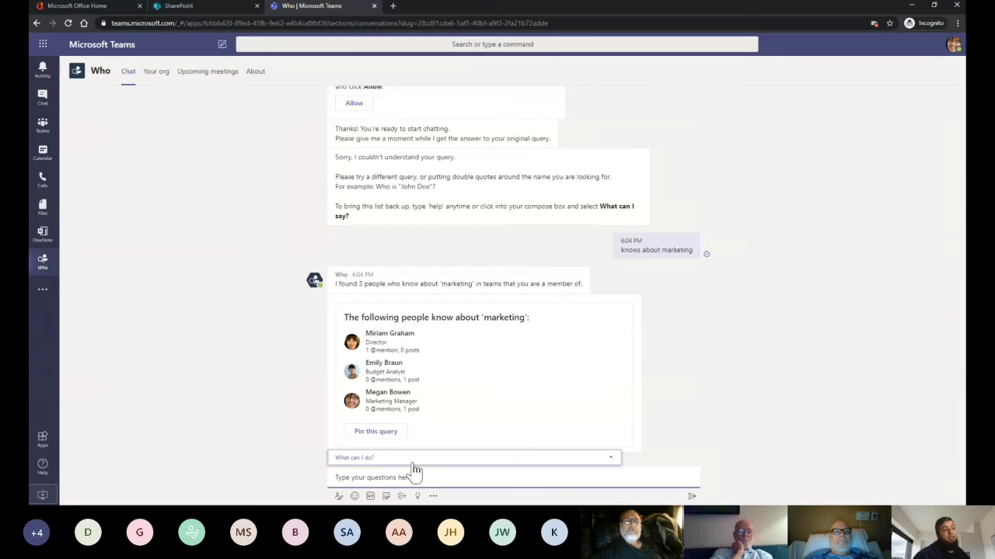
# Review the kinds of questions Who can answer, and the people and apps offered for @ in the search bar.
pyautogui.click(358, 459)
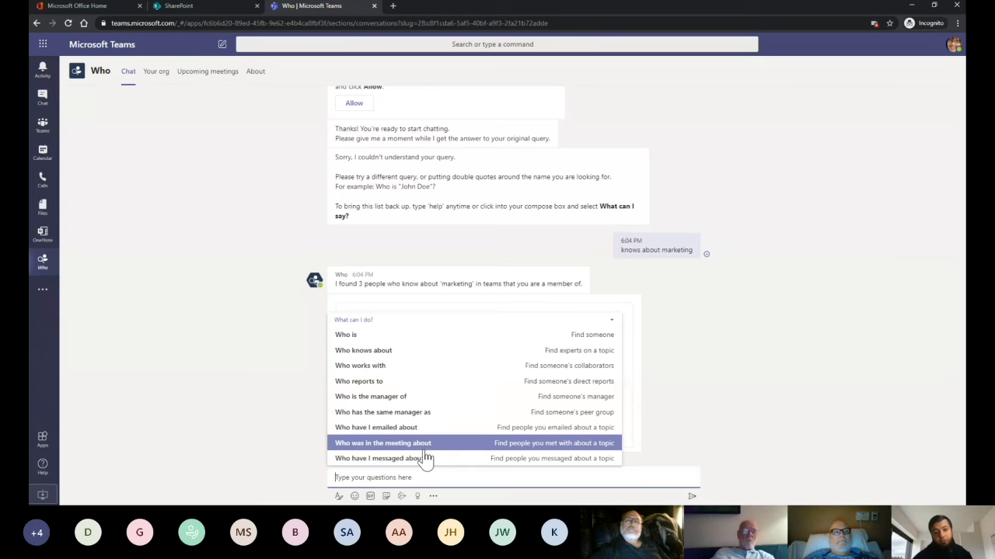
pyautogui.click(471, 43)
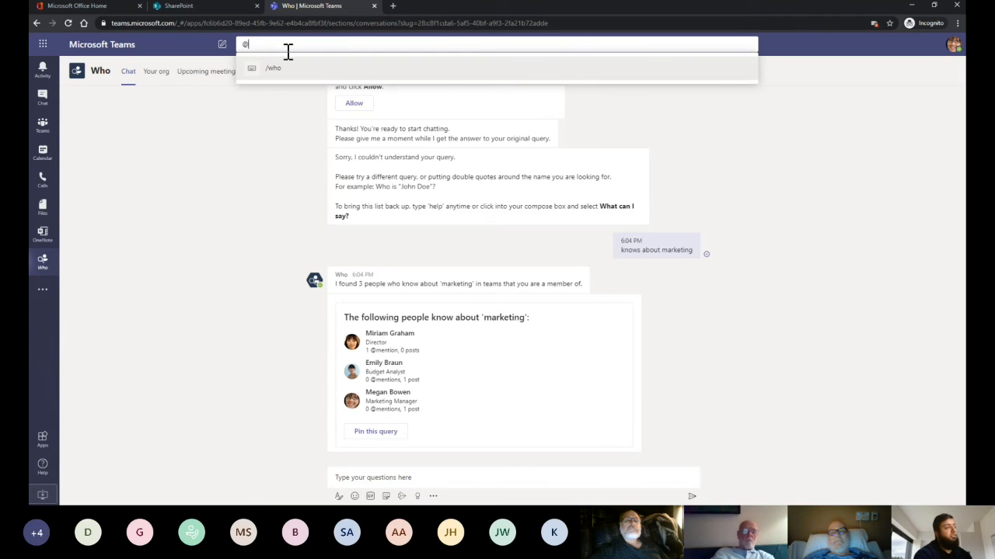
pyautogui.write('@')
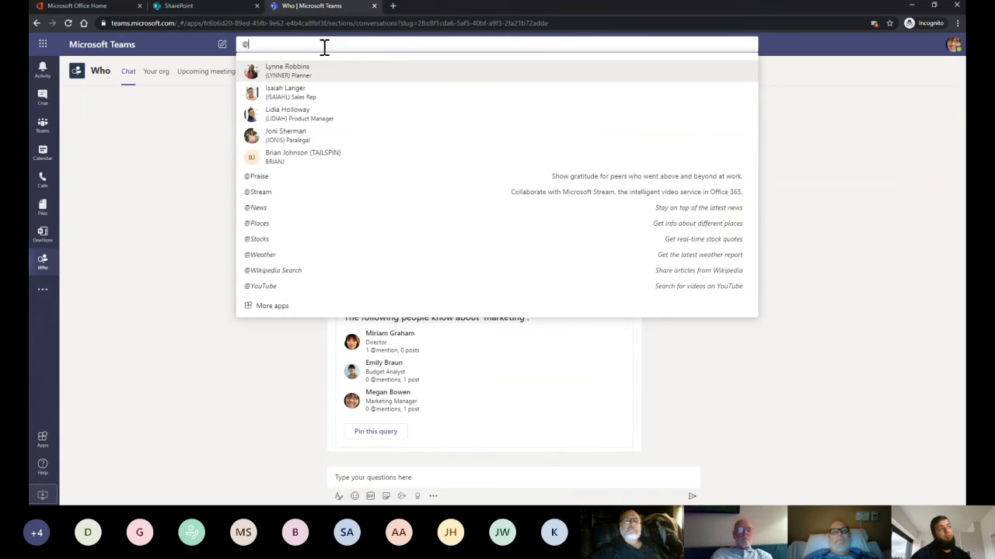
pyautogui.press('BackSpace')
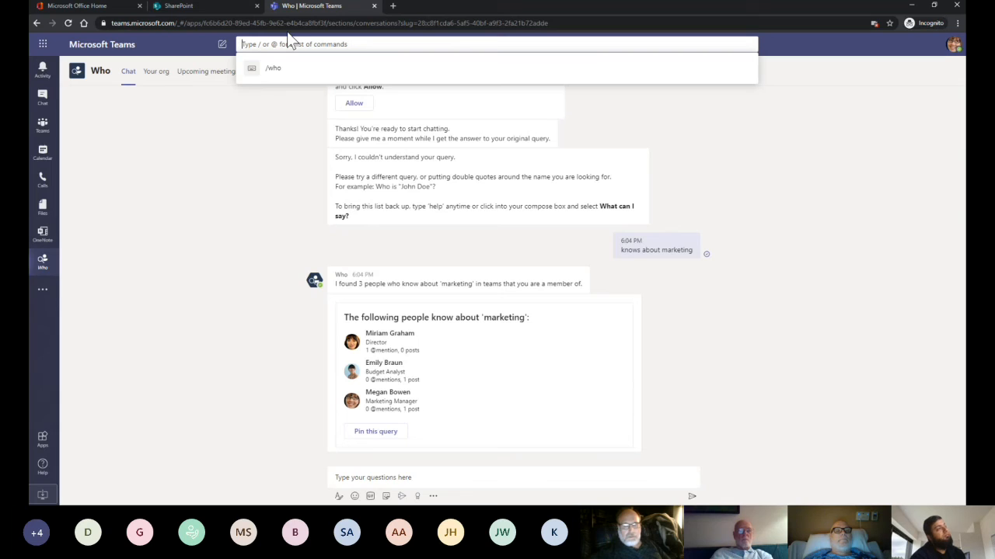
# Revisit the calls and chat areas, and return to the onboarding team's General channel.
pyautogui.click(48, 160)
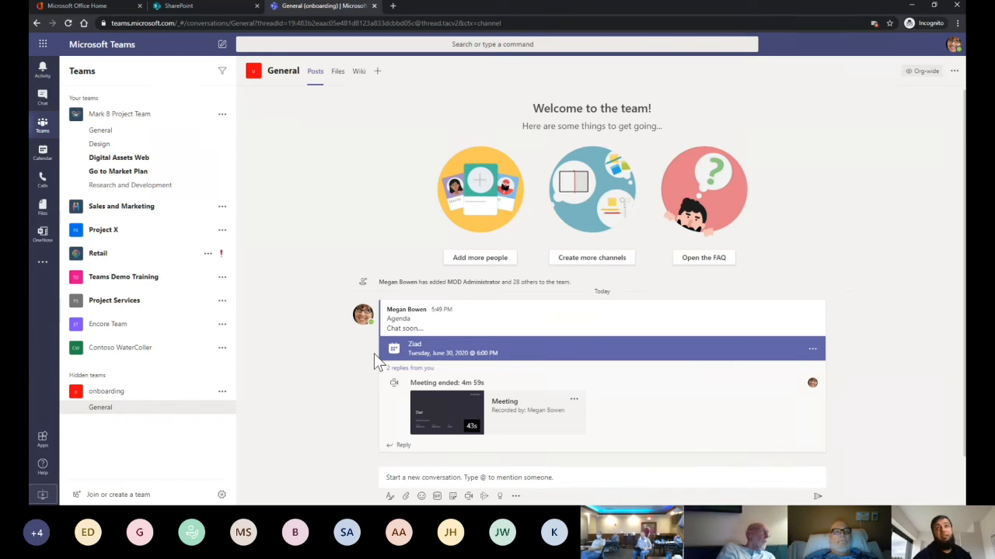
pyautogui.click(40, 179)
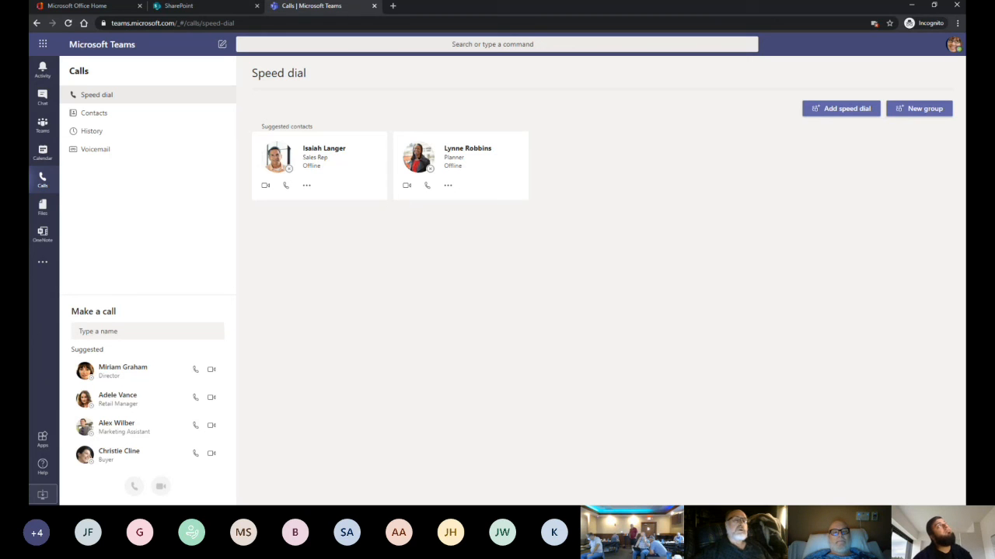
pyautogui.click(47, 105)
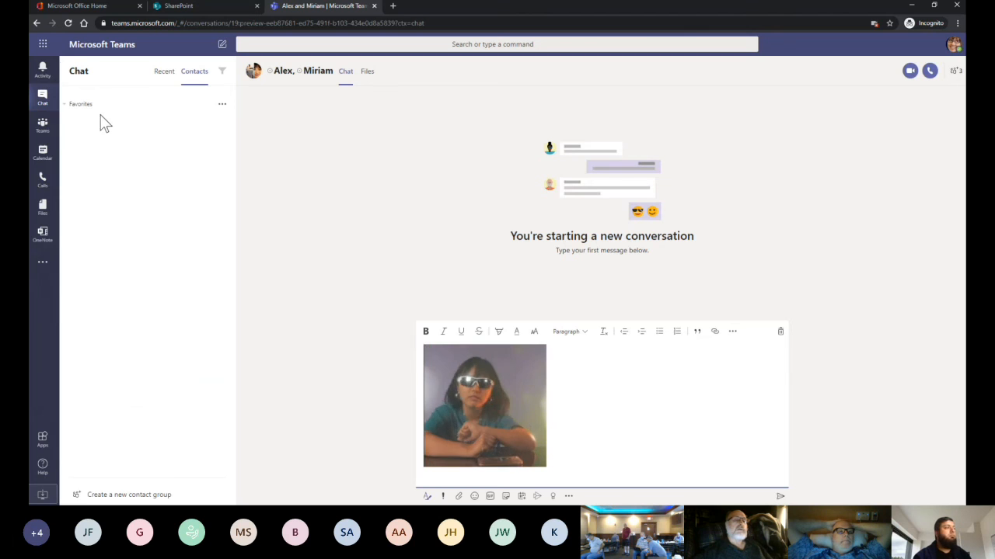
pyautogui.click(44, 131)
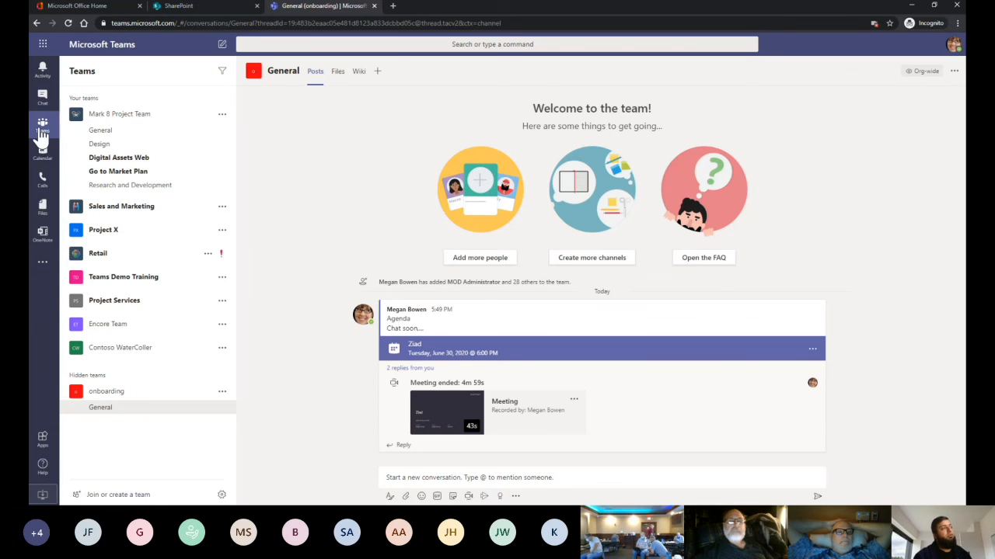
# View the options for joining or creating a team, and open the General channel of Mark 8 Project Team.
pyautogui.click(118, 495)
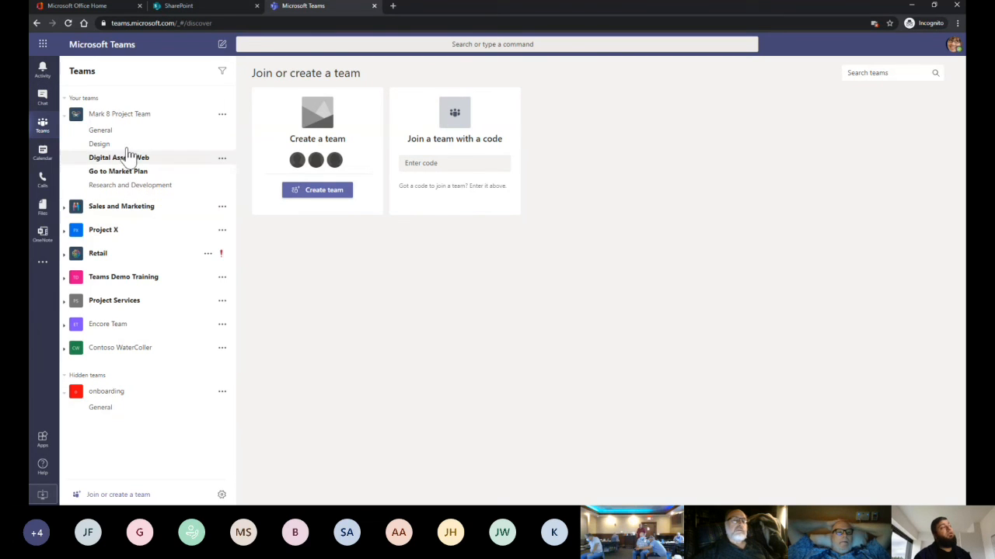
pyautogui.click(155, 117)
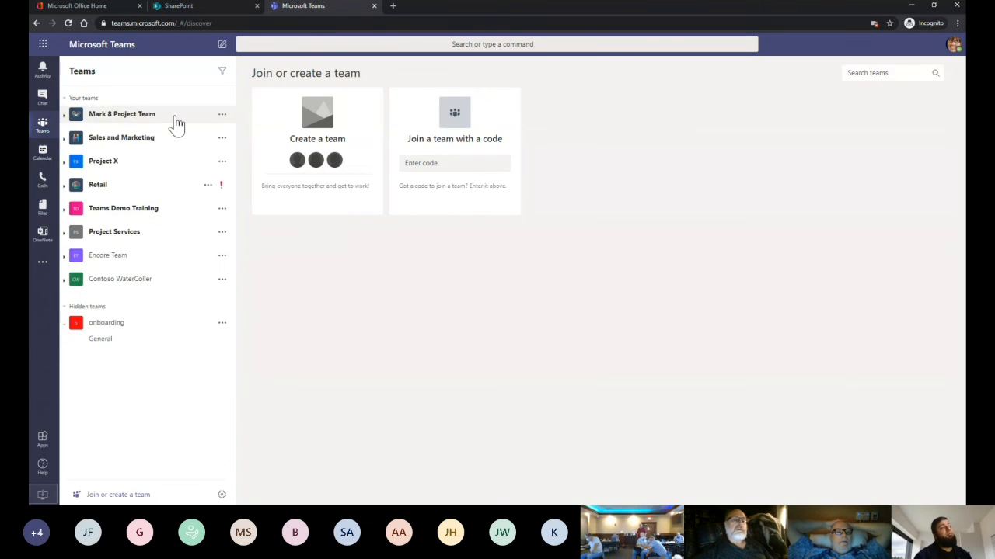
pyautogui.click(155, 118)
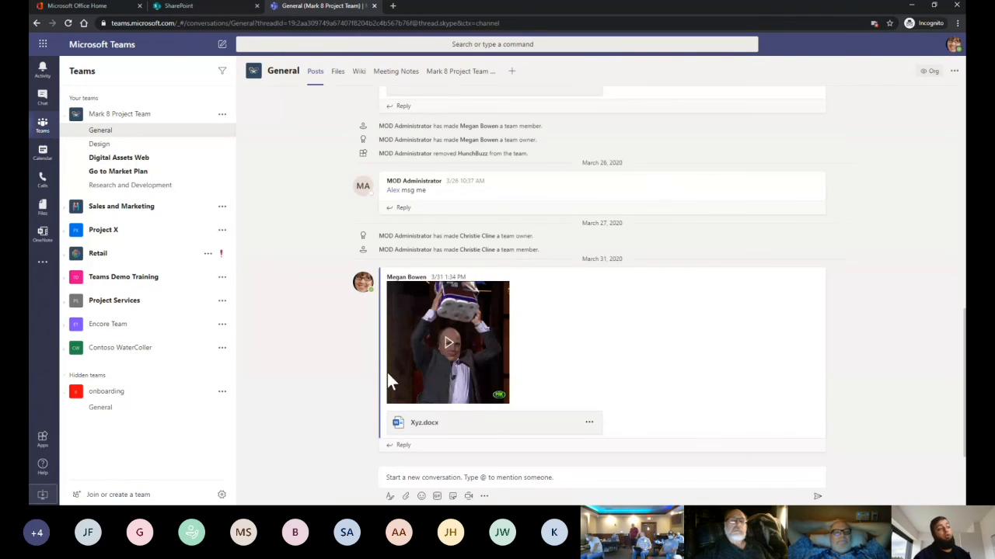
# Look at the formatting options for a new General channel post, discard the empty draft, and browse the earlier posts.
pyautogui.click(389, 496)
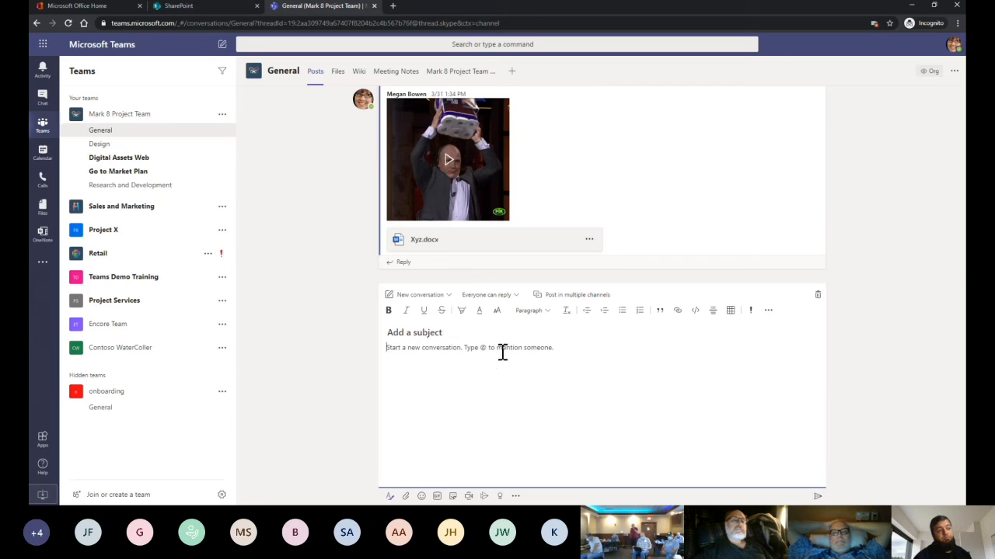
pyautogui.scroll(5, 428, 221)
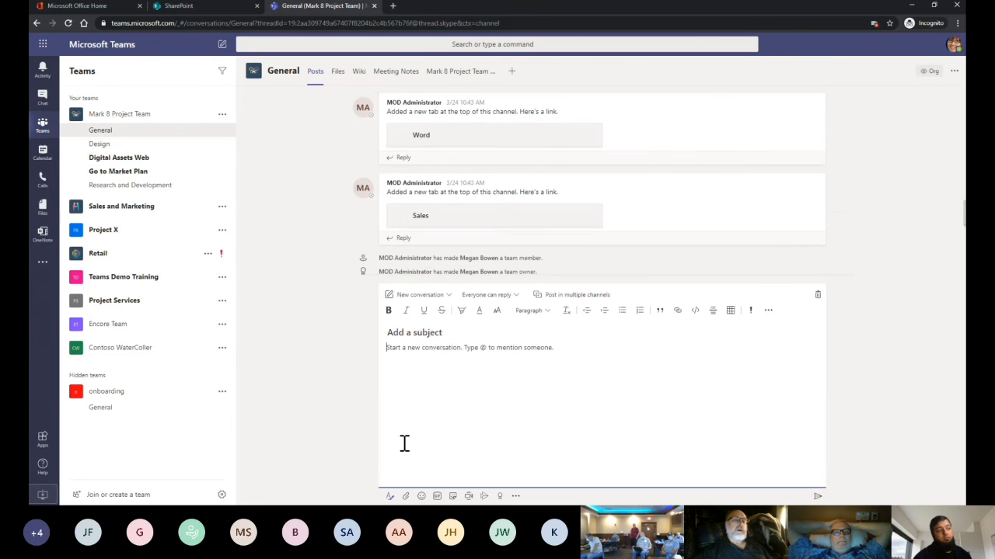
pyautogui.click(391, 497)
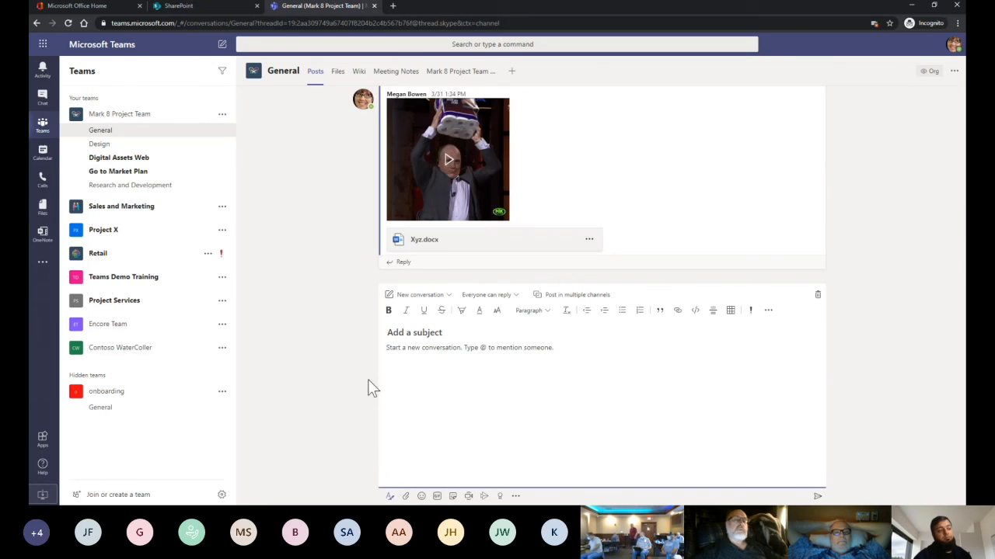
pyautogui.click(817, 295)
pyautogui.scroll(5, 348, 319)
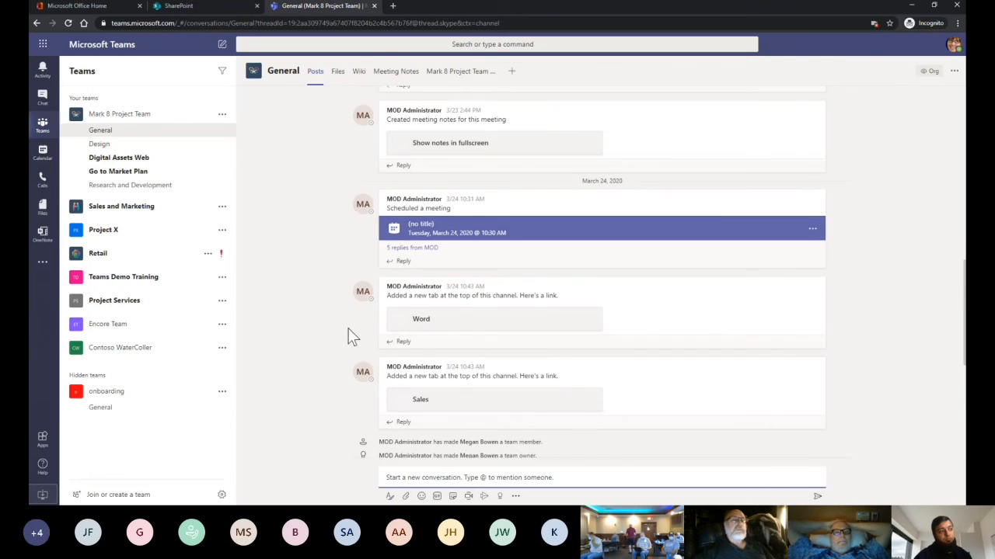
pyautogui.scroll(2, 348, 329)
pyautogui.scroll(5, 320, 325)
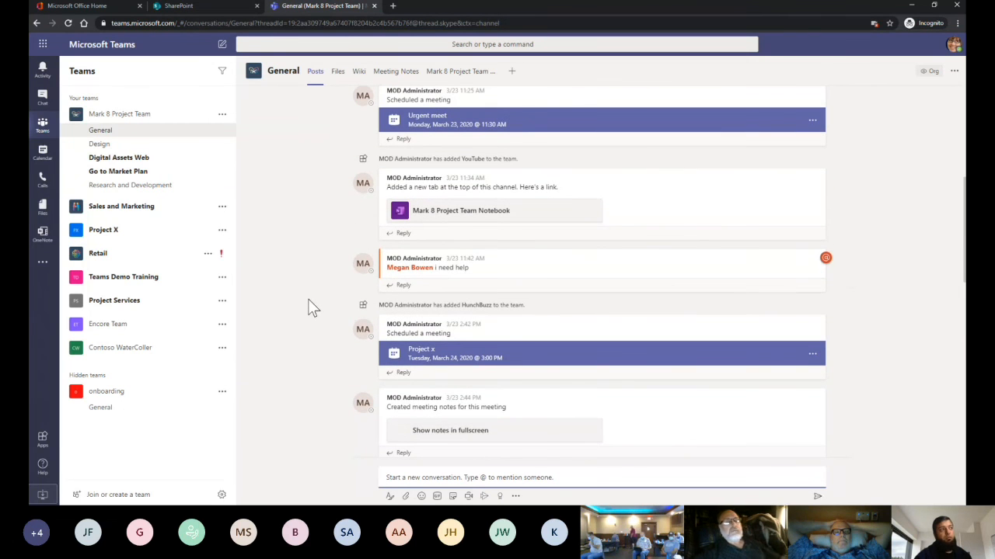
# View the dialog for adding members to Mark 8 Project Team, and close it without adding anyone.
pyautogui.click(229, 118)
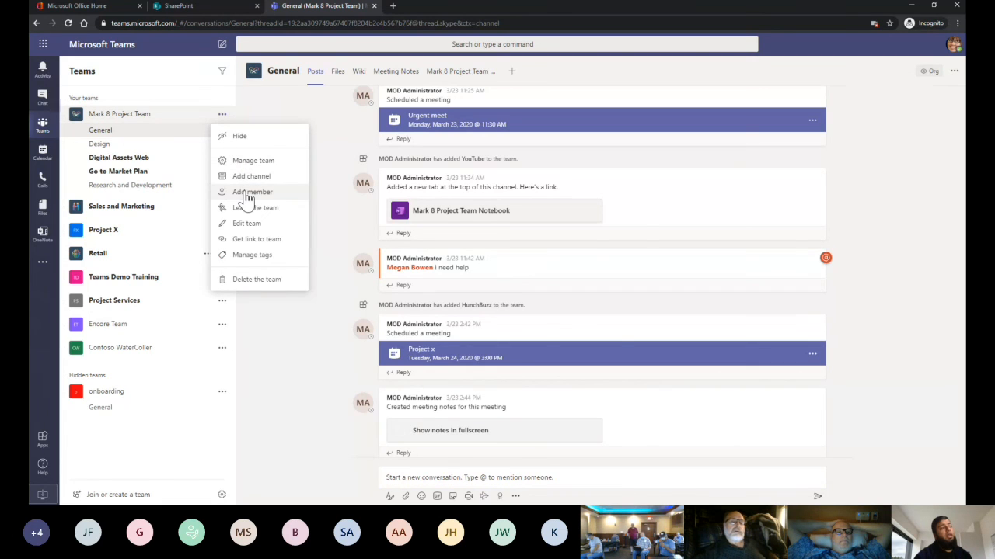
pyautogui.click(271, 190)
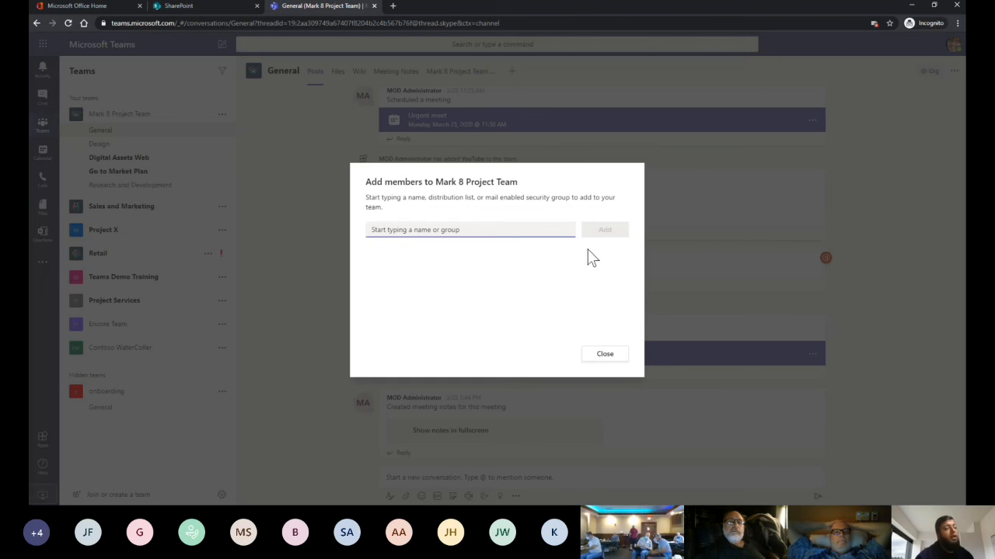
pyautogui.click(595, 355)
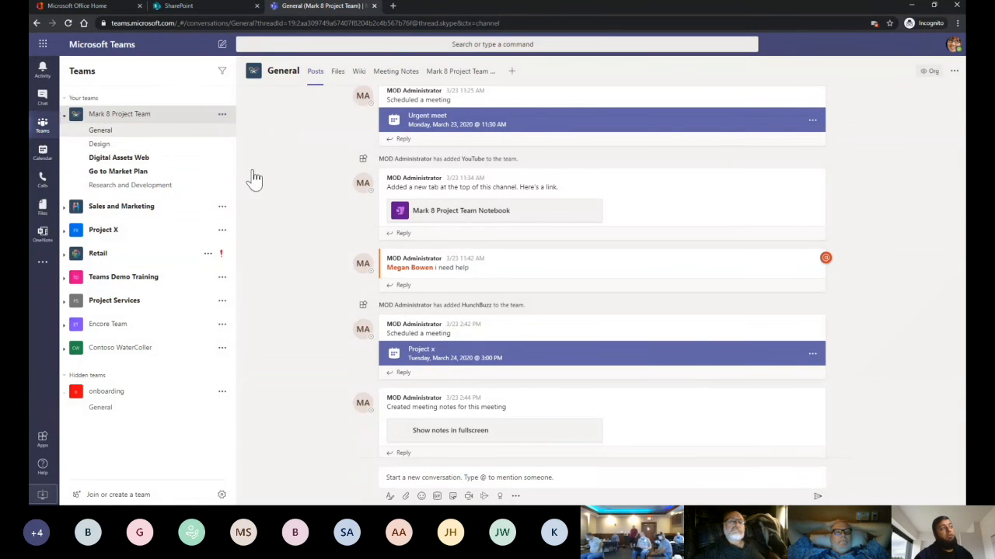
# Open the management page of Mark 8 Project Team and expand its members and guests list.
pyautogui.click(222, 116)
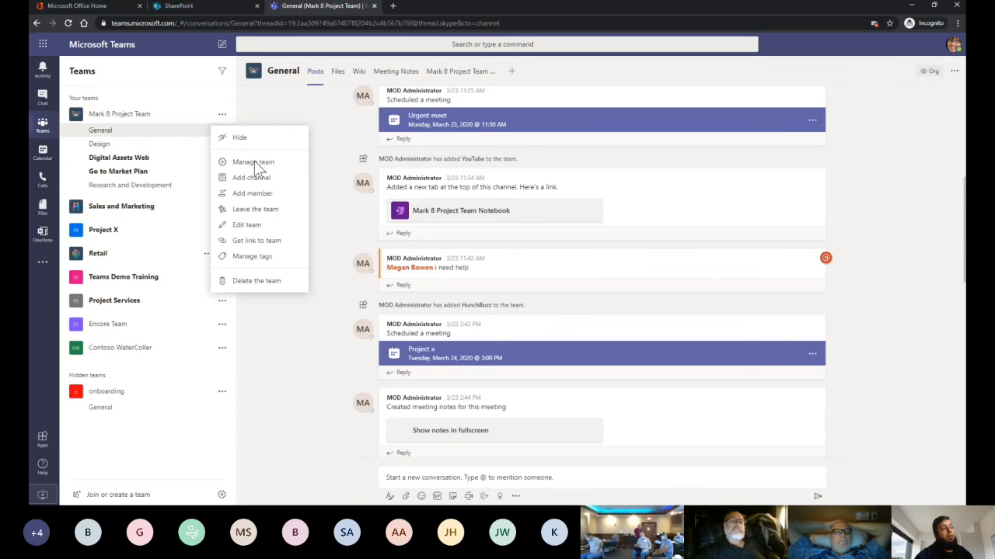
pyautogui.click(332, 155)
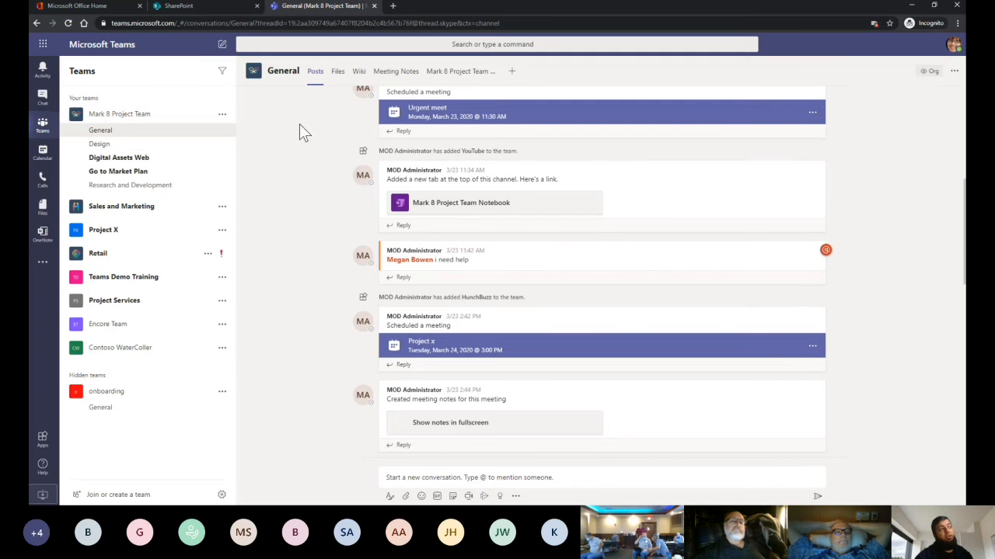
pyautogui.click(221, 113)
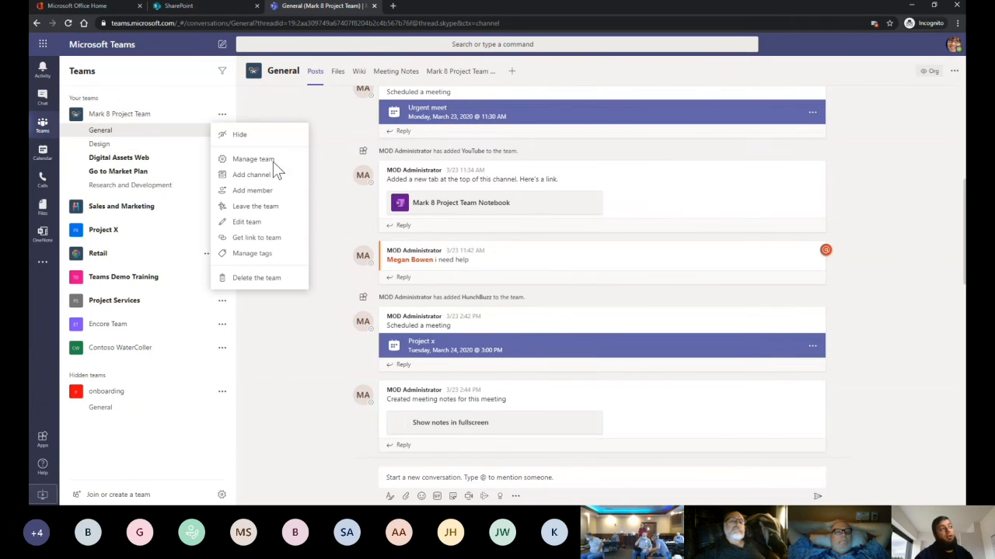
pyautogui.click(286, 163)
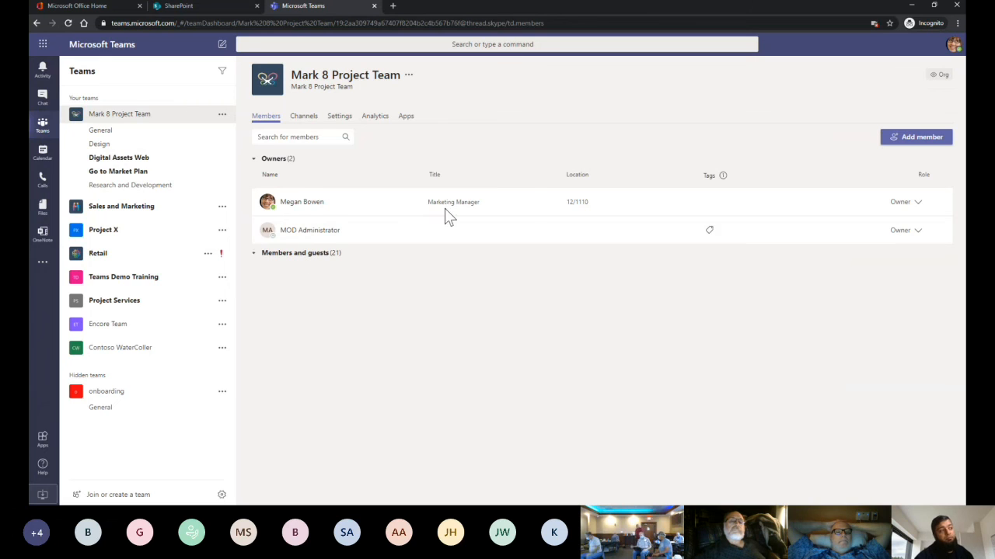
pyautogui.click(270, 254)
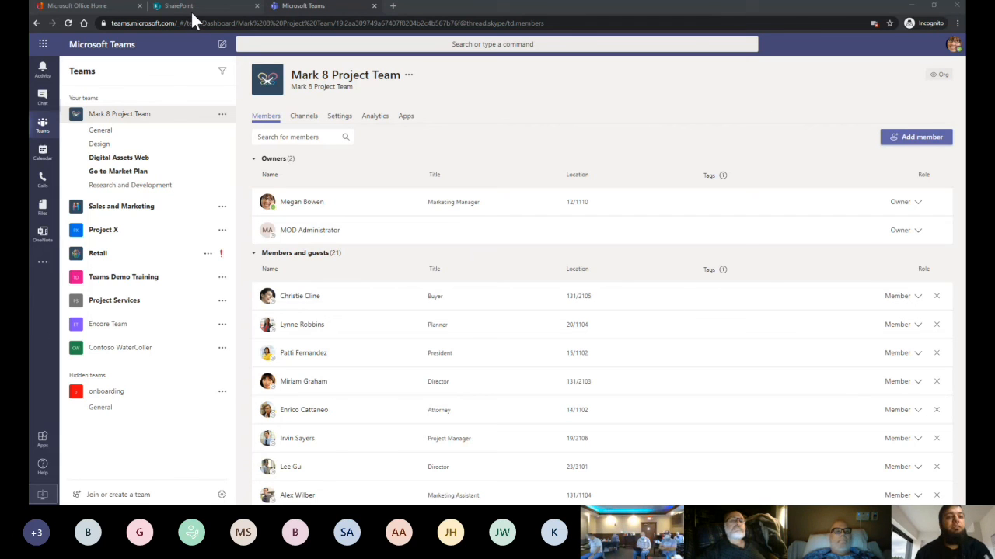
# Join the Tuesday 6 PM meeting from the calendar without audio or video, and leave the meeting.
pyautogui.click(42, 159)
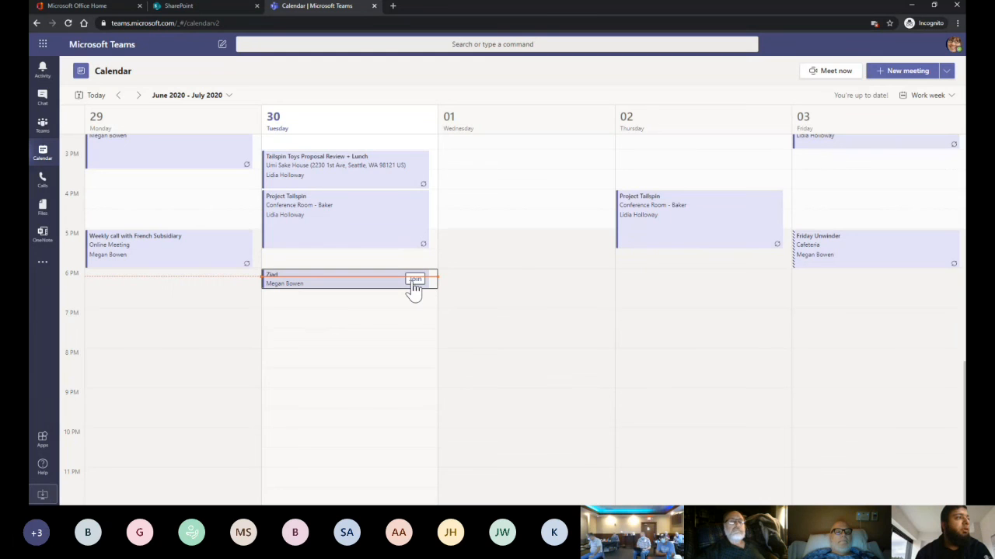
pyautogui.click(853, 73)
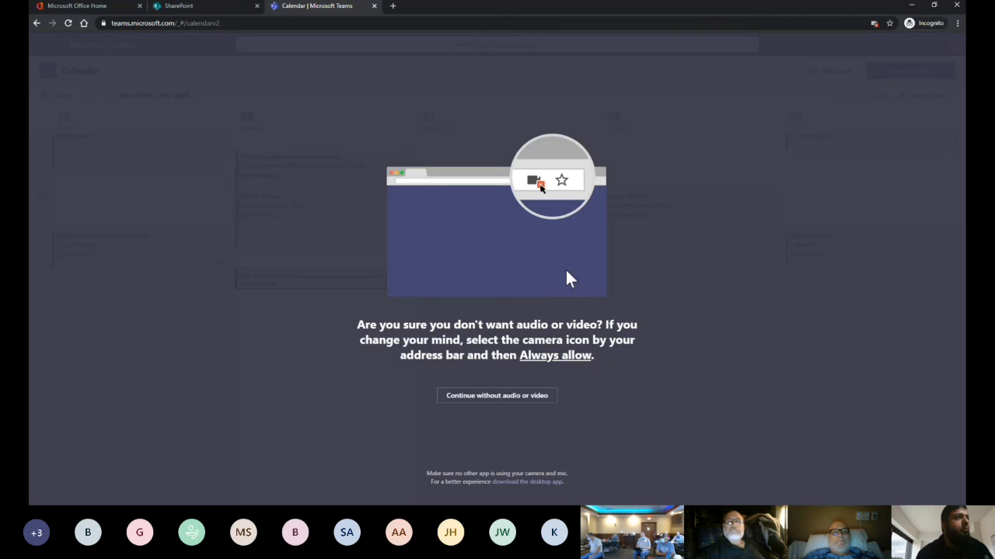
pyautogui.click(496, 398)
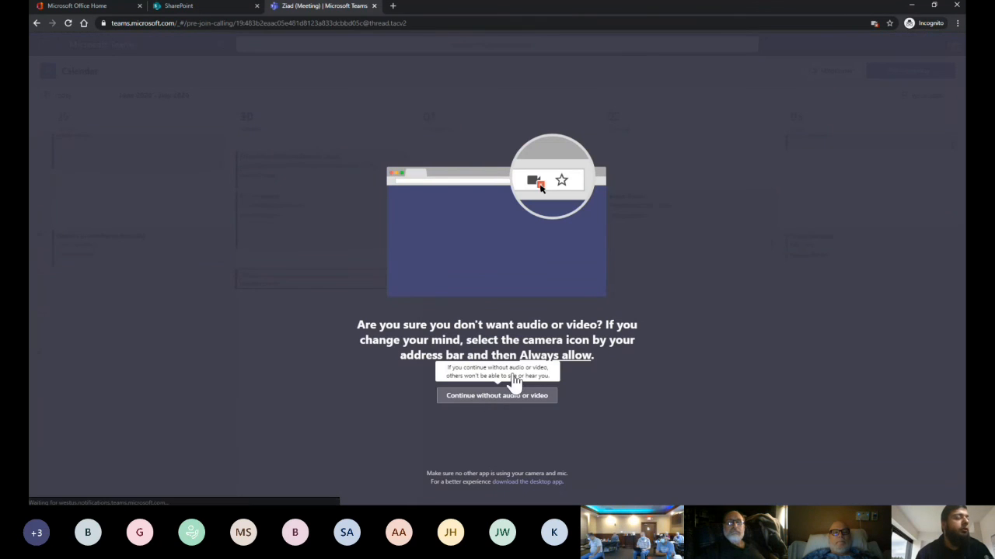
pyautogui.click(499, 293)
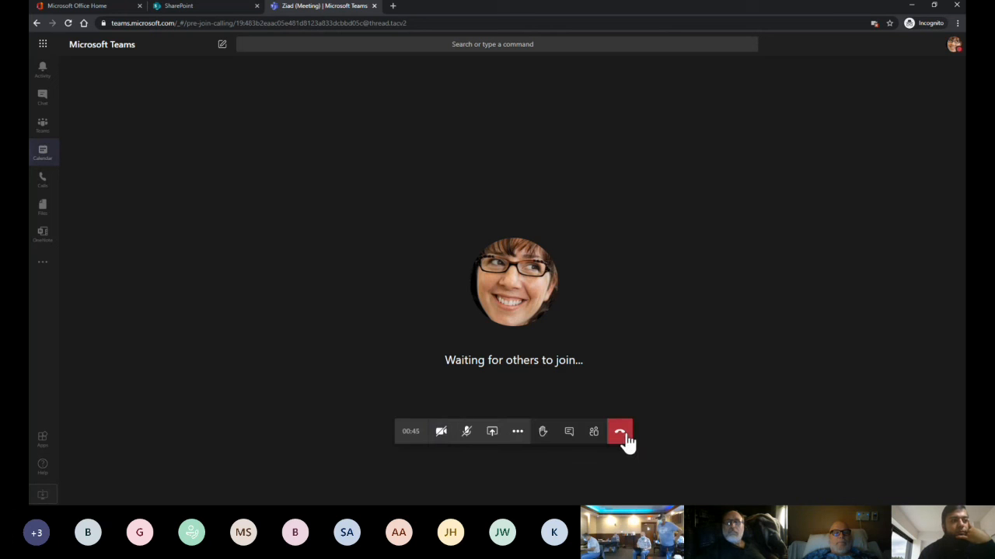
pyautogui.click(624, 433)
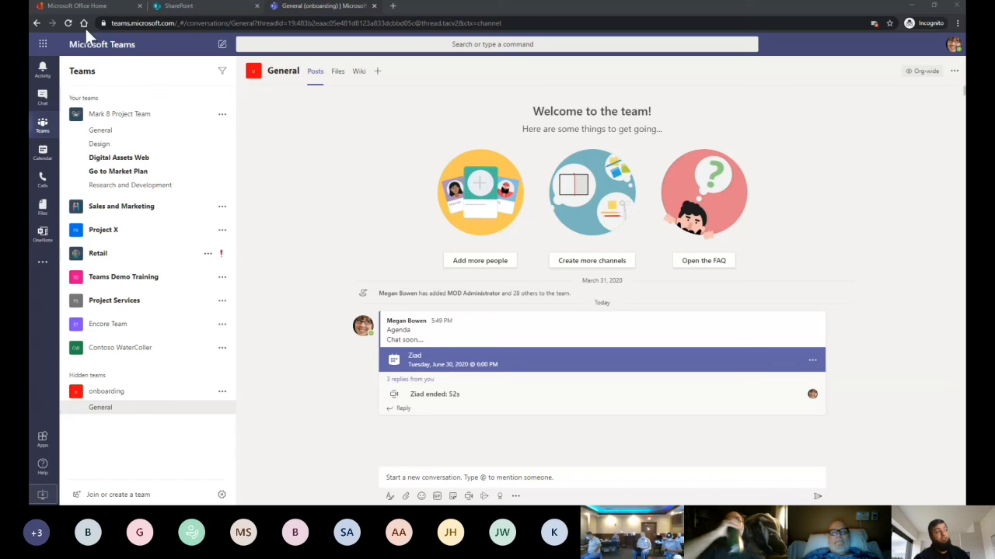
# Switch to Microsoft Office Home to view its Tips and Tricks, and return to Microsoft Teams.
pyautogui.click(133, 9)
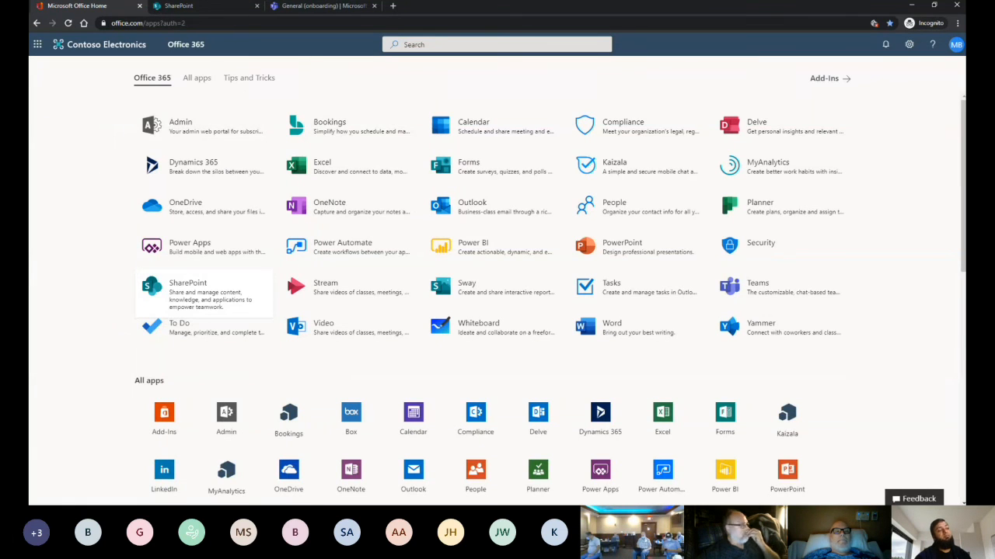
pyautogui.click(247, 83)
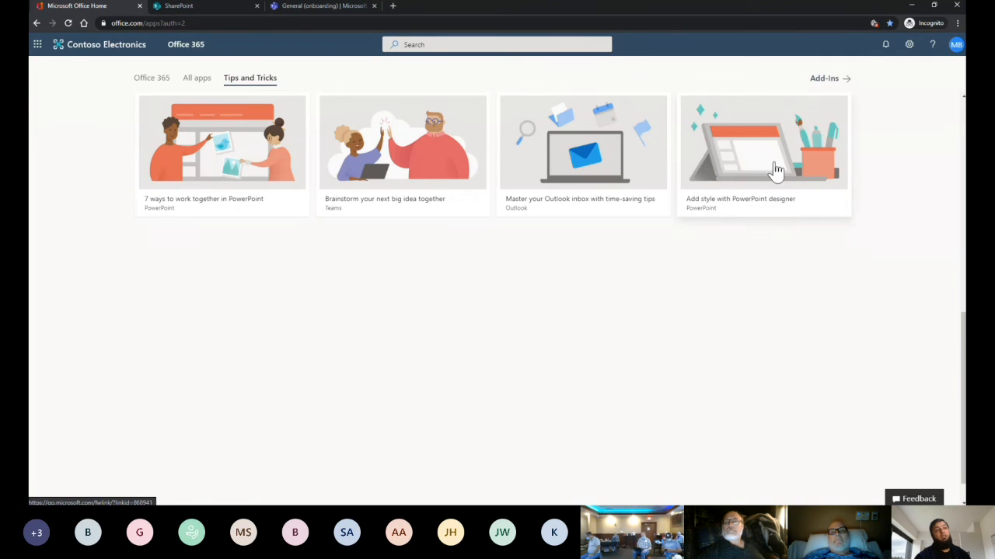
pyautogui.click(334, 7)
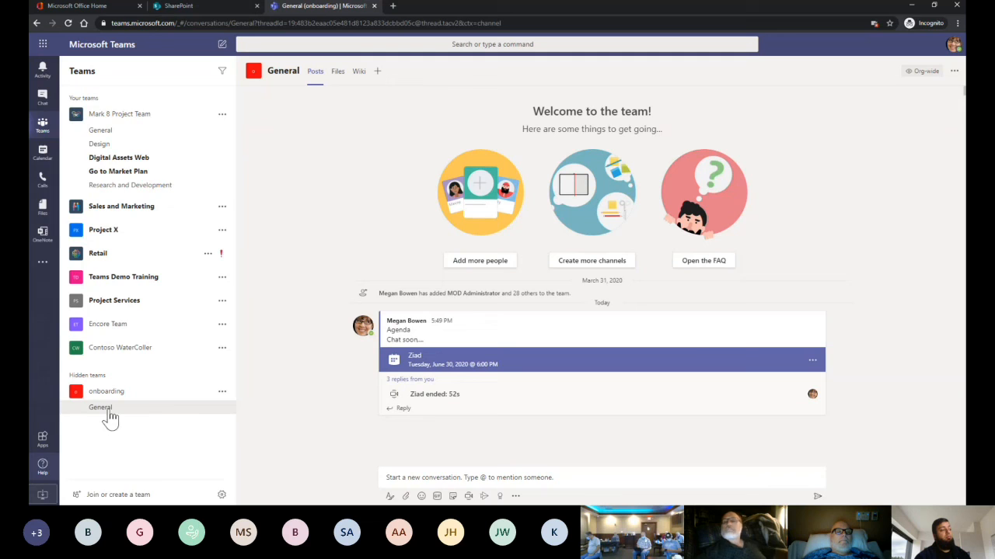
# Open the What's new section of Help and read through the release notes from June back to February 2020.
pyautogui.click(43, 466)
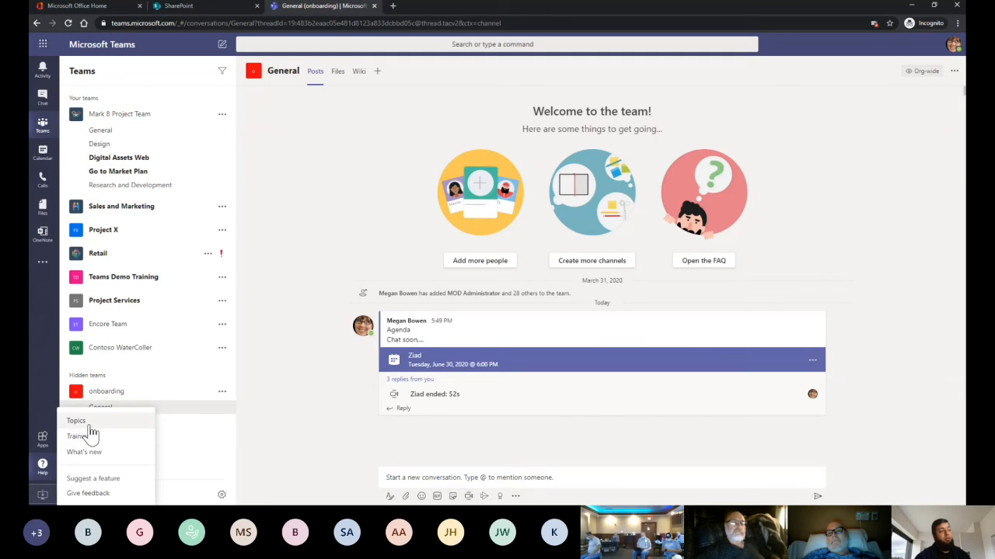
pyautogui.click(125, 449)
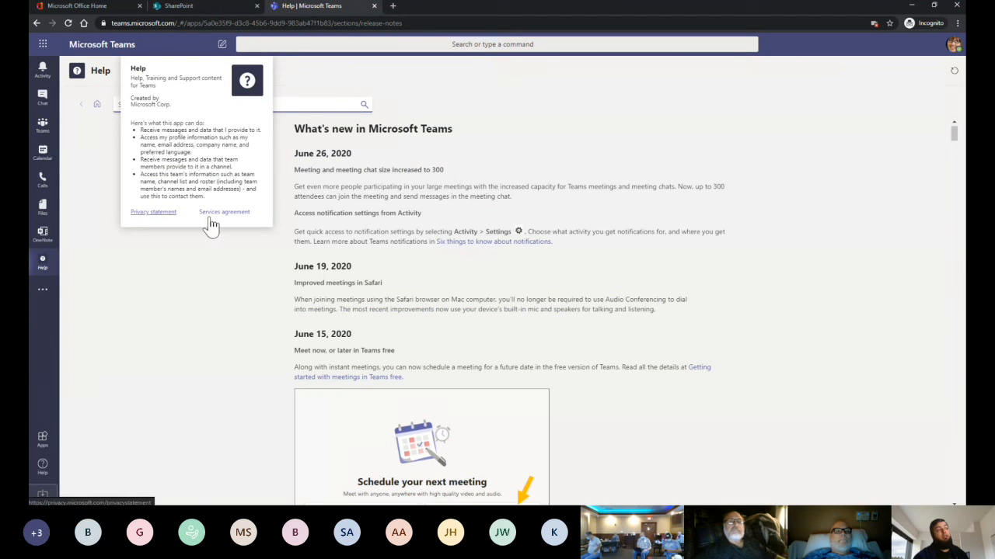
pyautogui.scroll(-1, 249, 292)
pyautogui.moveTo(326, 283); pyautogui.dragTo(396, 283)
pyautogui.click(405, 285)
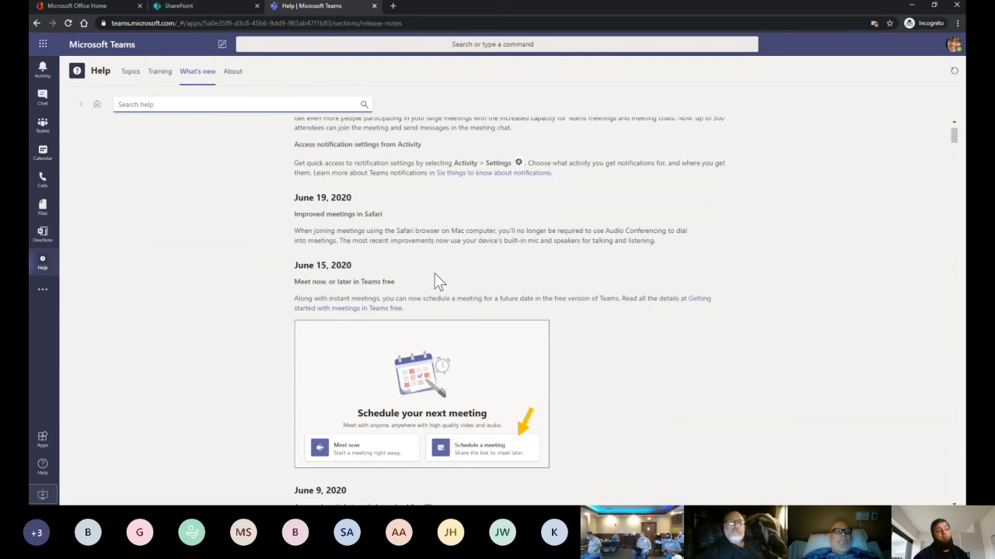
pyautogui.scroll(-3, 431, 282)
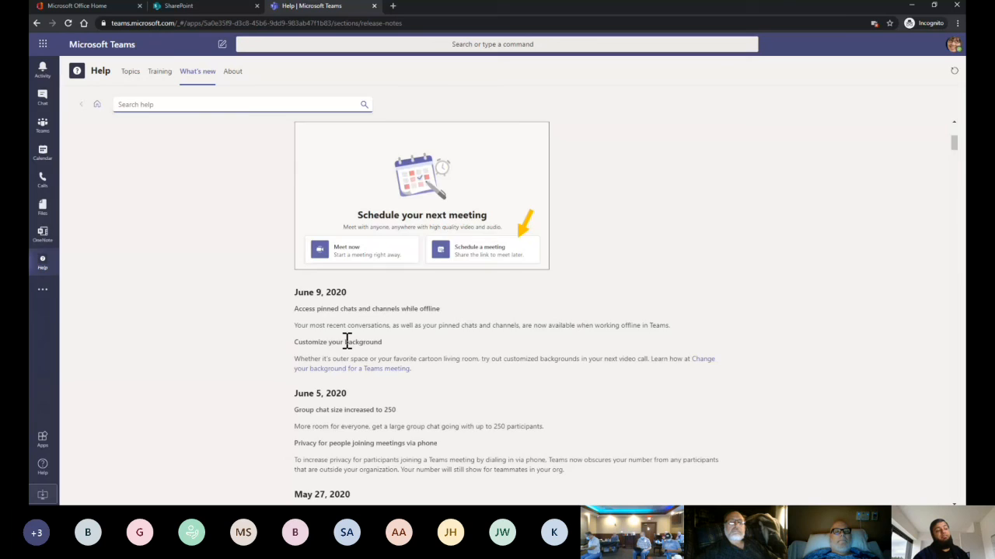
pyautogui.scroll(-6, 435, 346)
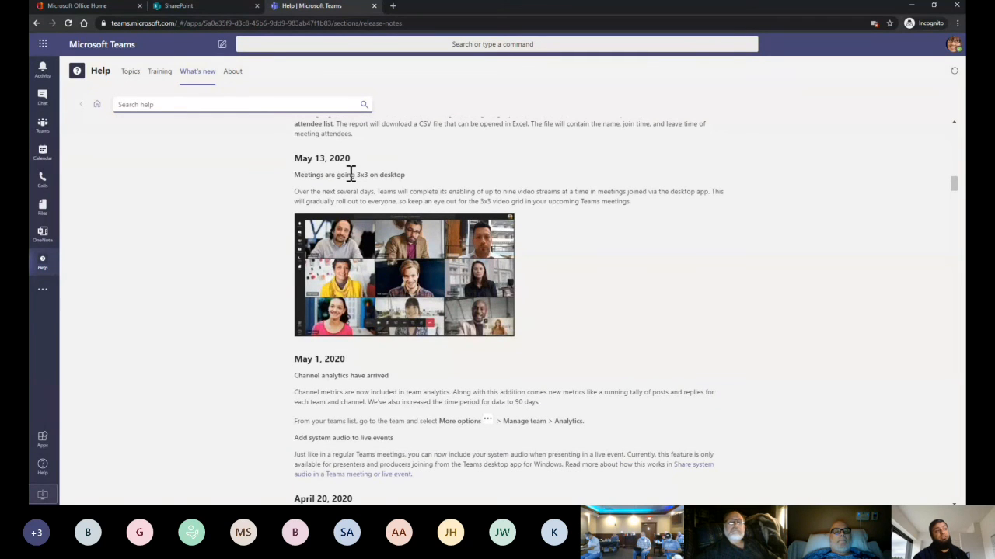
pyautogui.moveTo(356, 174); pyautogui.dragTo(382, 174)
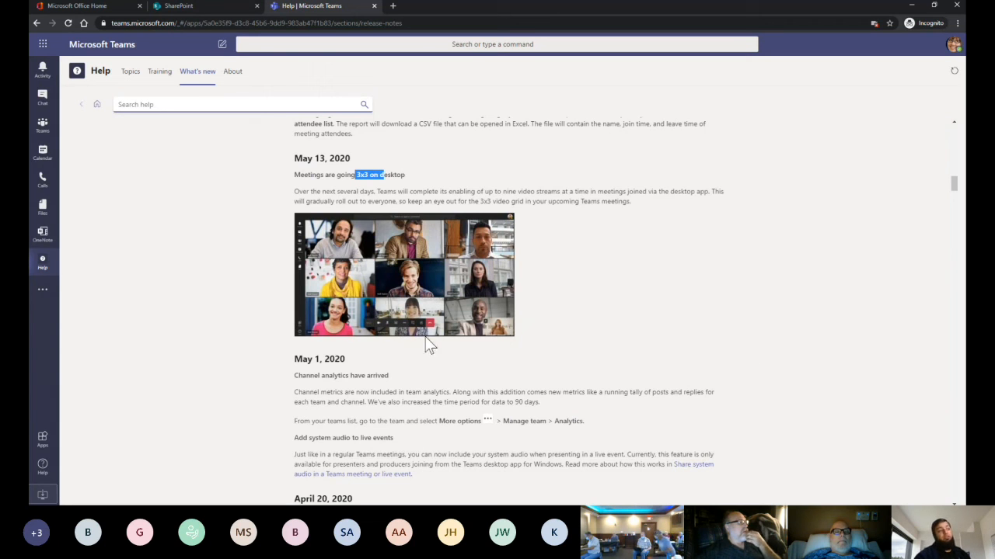
pyautogui.scroll(-5, 280, 404)
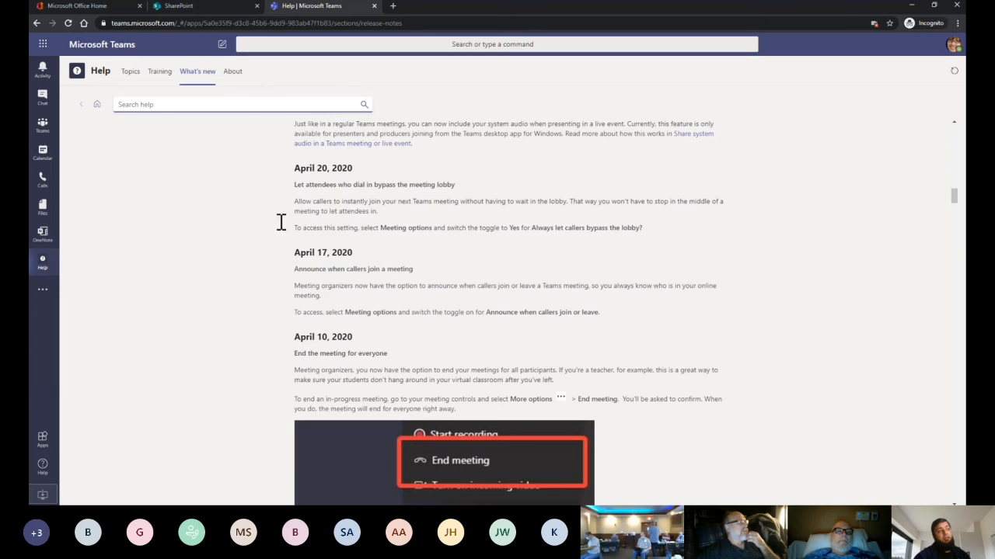
pyautogui.scroll(-5, 307, 326)
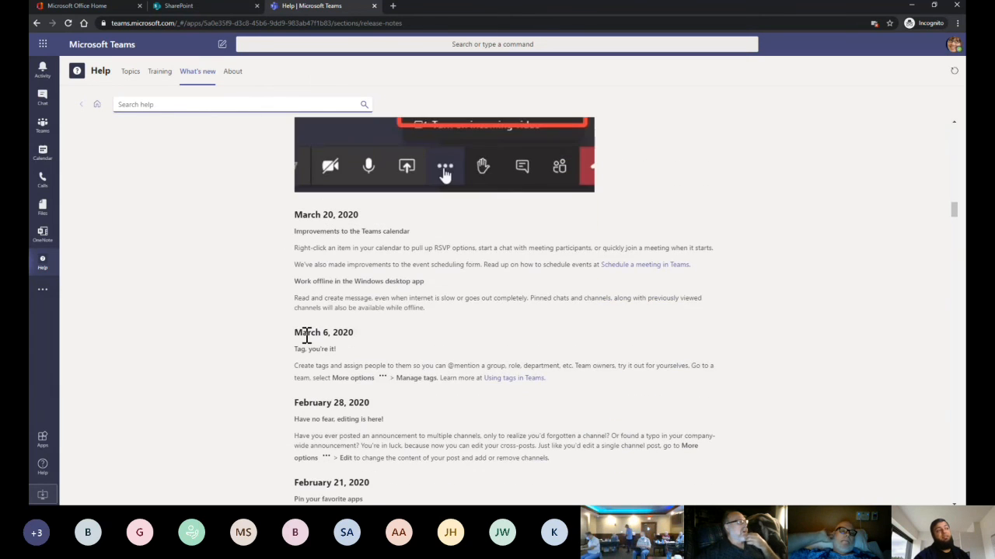
pyautogui.scroll(-3, 276, 280)
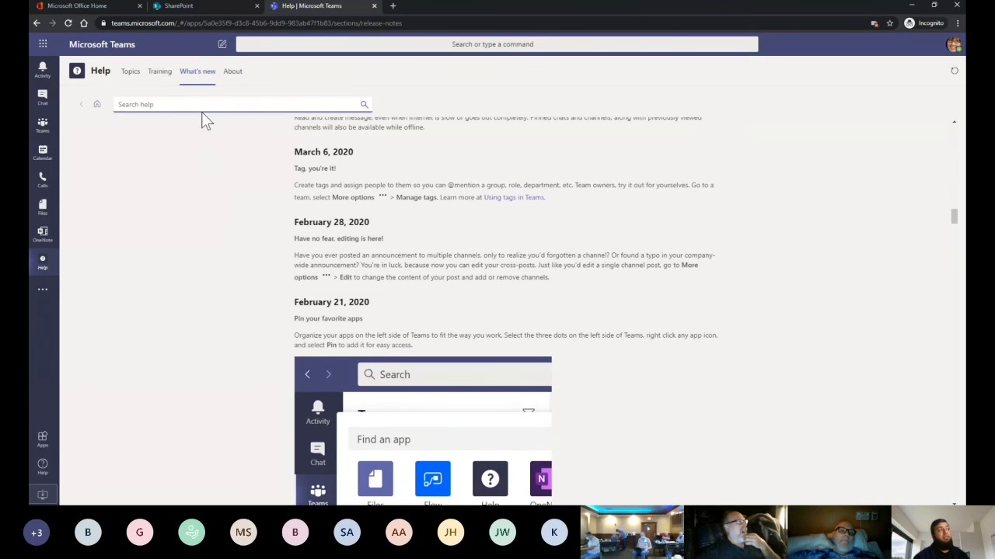
# Browse the training videos in Help from start to end, and open the help topics.
pyautogui.click(165, 75)
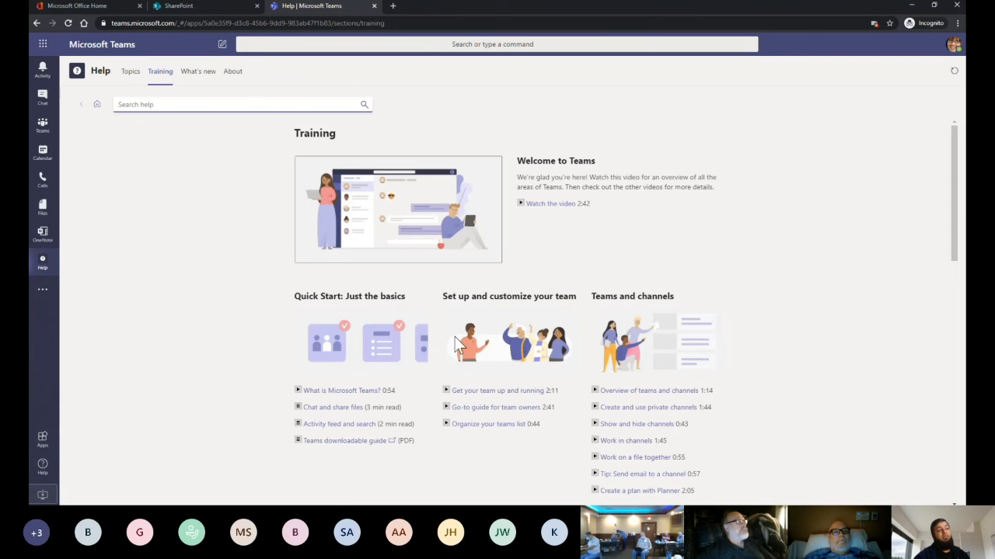
pyautogui.scroll(-2, 456, 342)
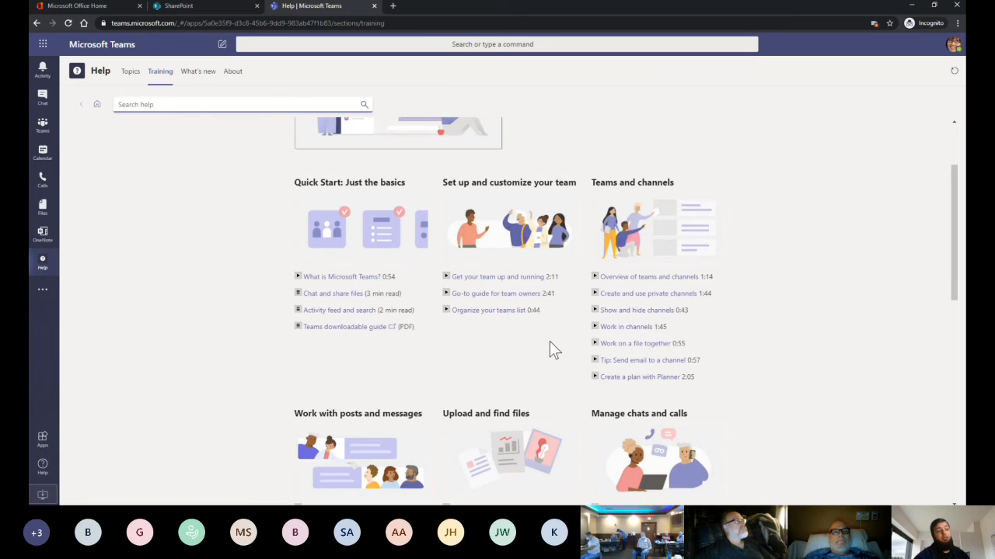
pyautogui.scroll(-3, 550, 343)
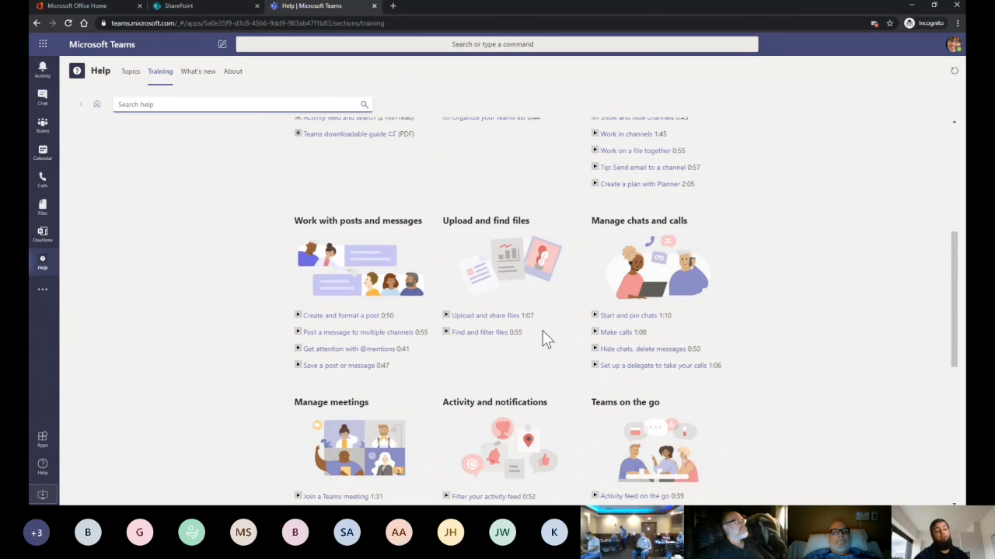
pyautogui.scroll(-4, 546, 342)
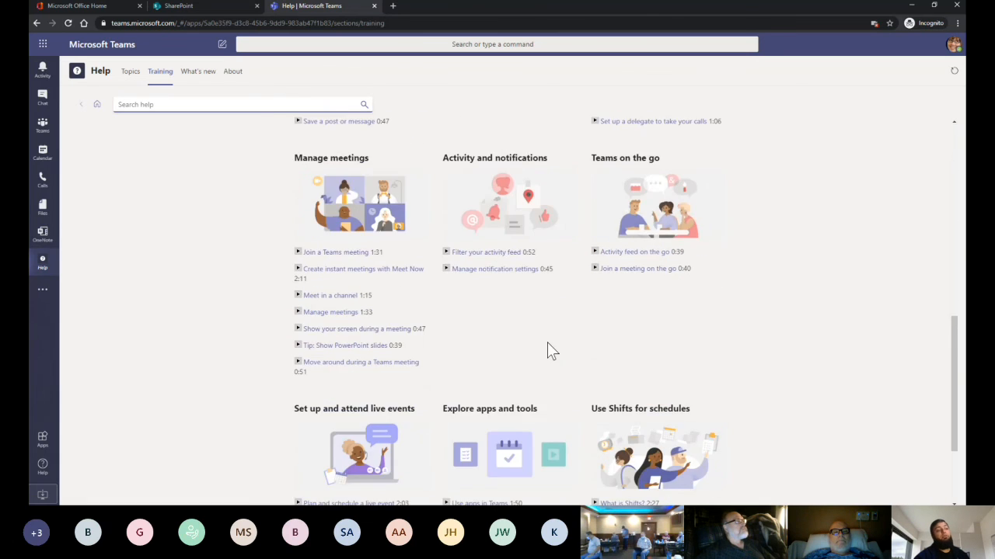
pyautogui.scroll(-1, 547, 342)
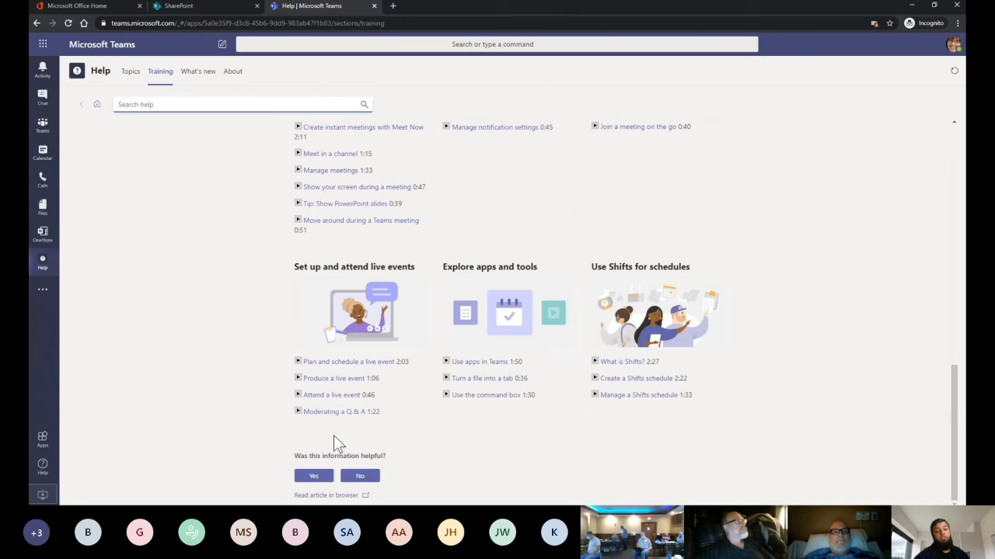
pyautogui.scroll(3, 332, 367)
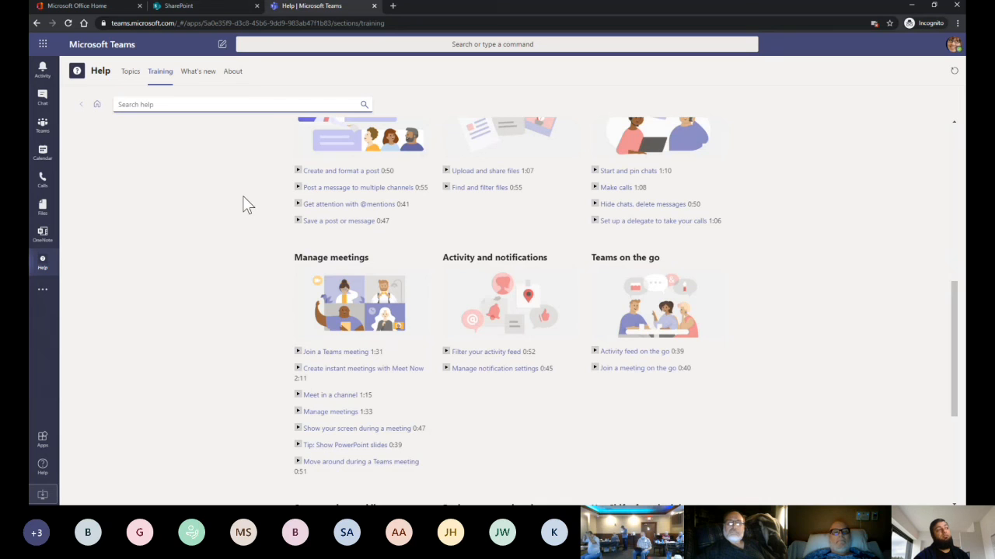
pyautogui.scroll(3, 244, 203)
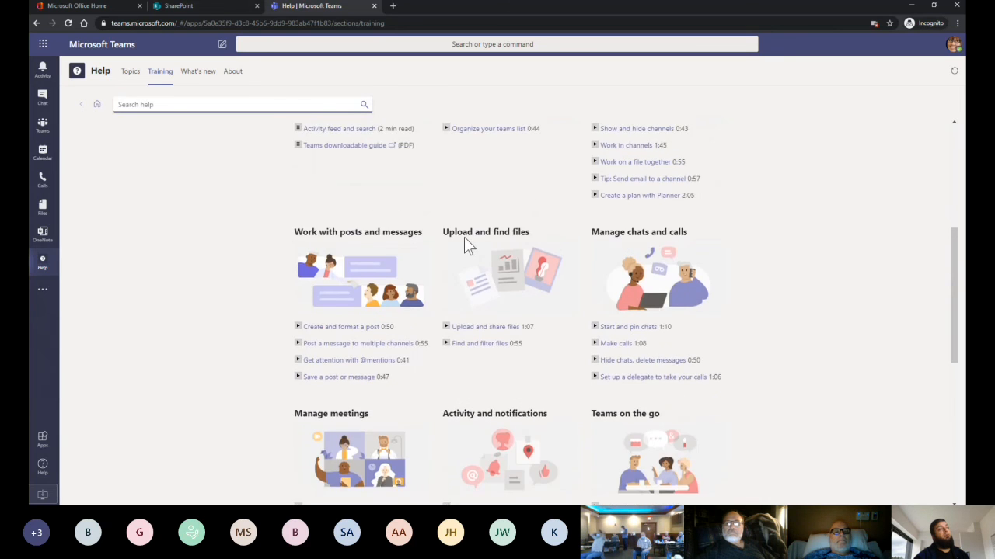
pyautogui.scroll(3, 614, 230)
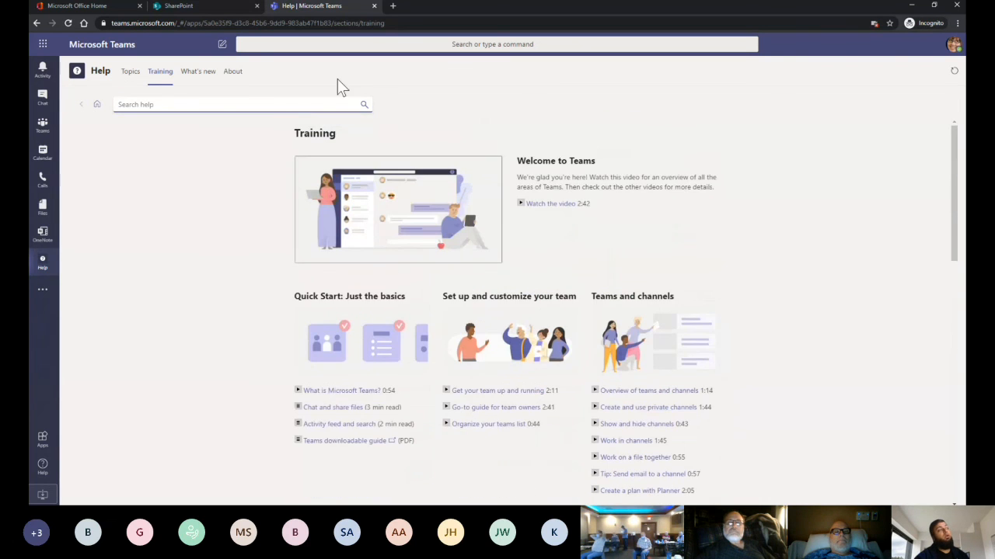
pyautogui.click(130, 74)
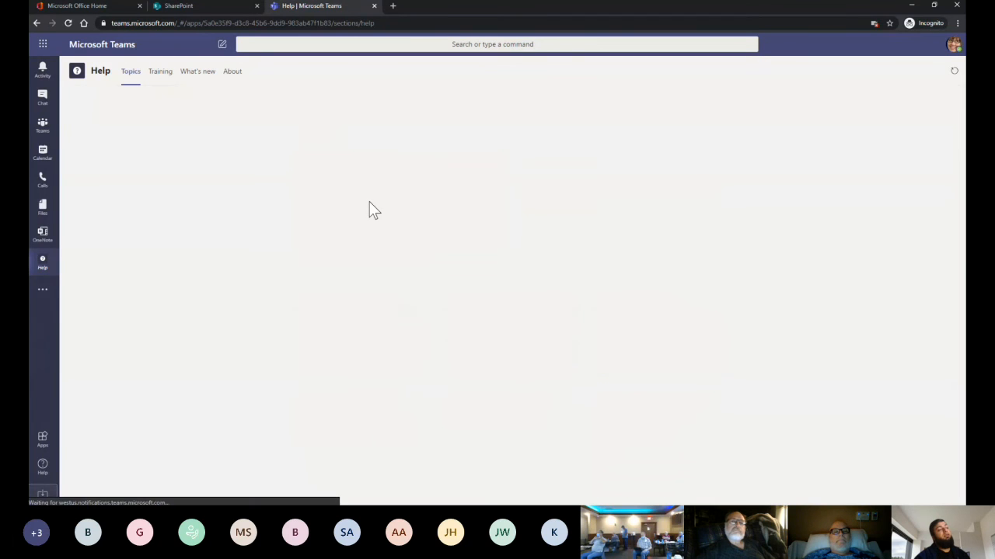